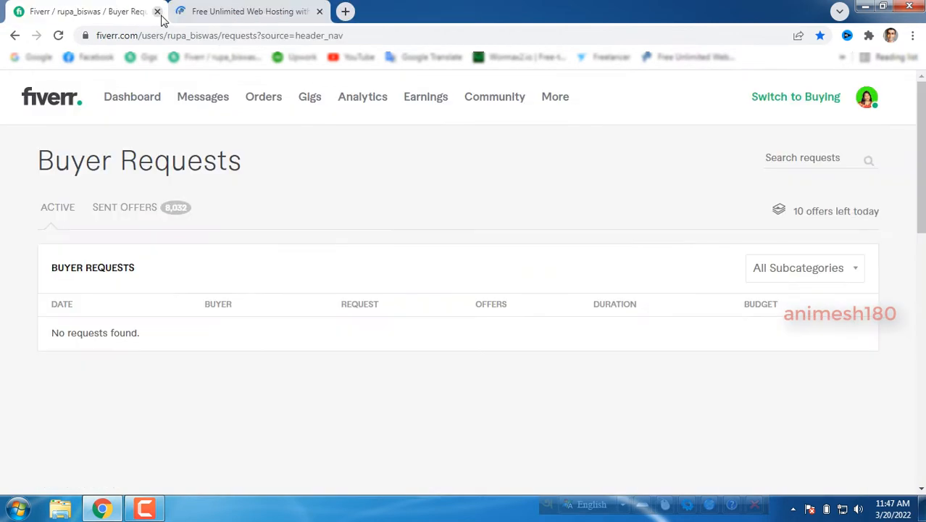
Close the Fiverr page and open ProFreeHost's registration form for a new account.
key("ctrl+w")
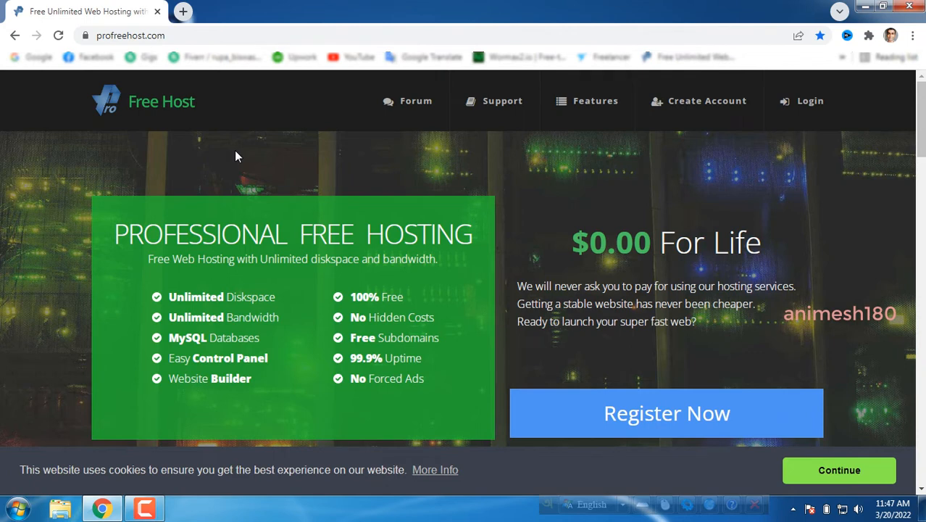
left_click(716, 108)
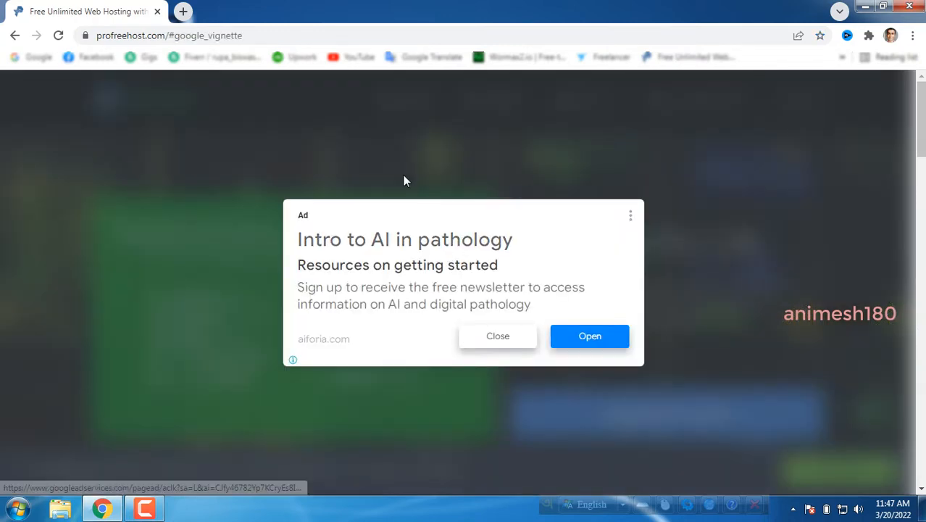
left_click(396, 164)
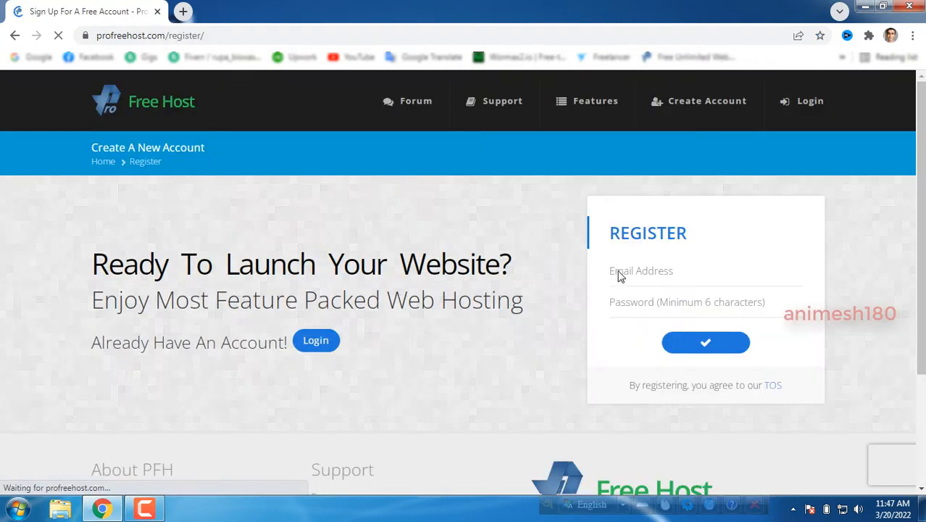
left_click(619, 276)
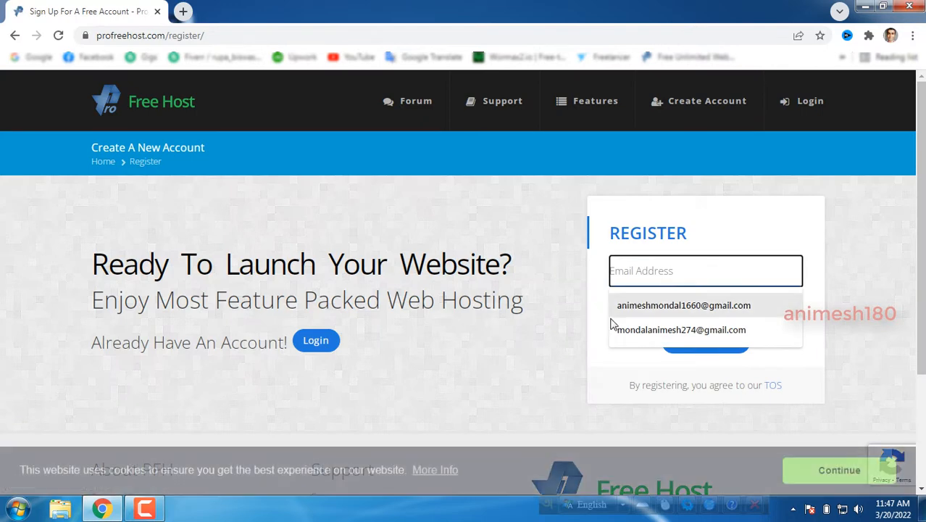
left_click(651, 335)
left_click(659, 311)
left_click(620, 343)
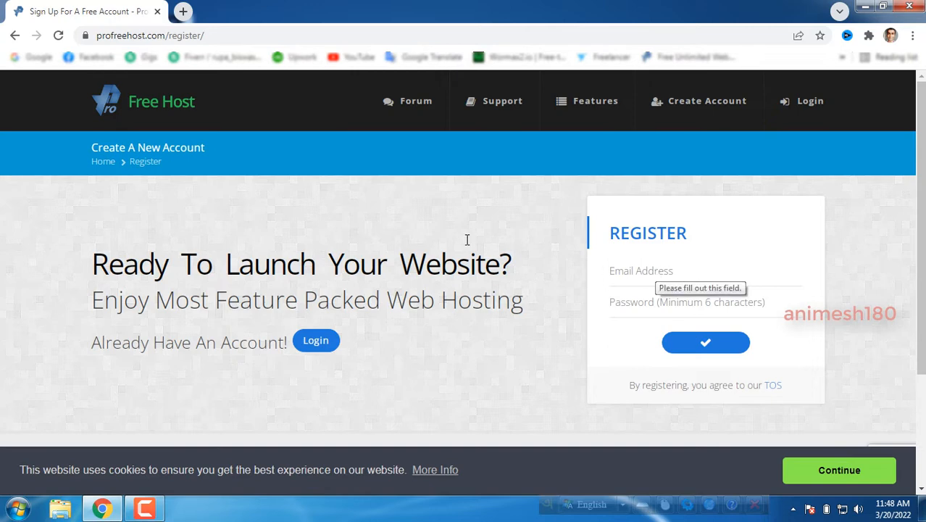
Log in to the existing hosting account with its e-mail and password, choosing to stay logged in on this system.
left_click(318, 347)
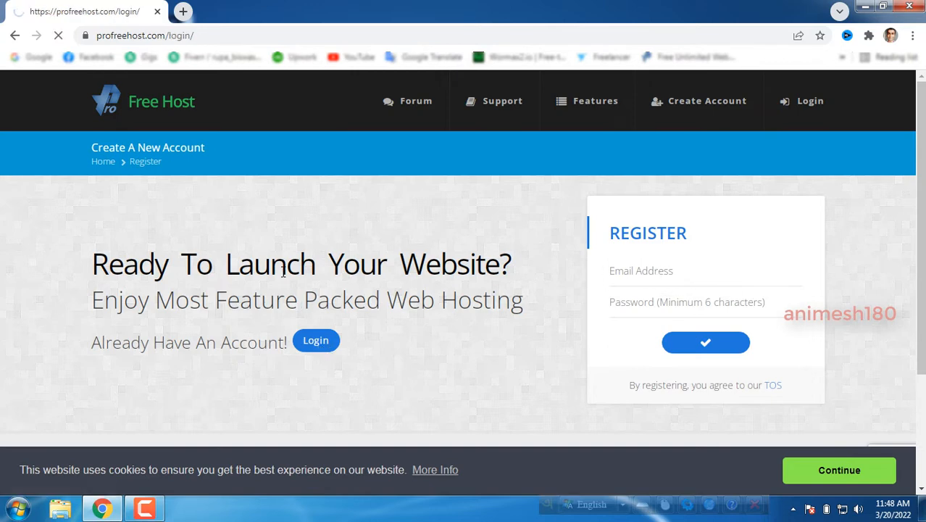
left_click(649, 280)
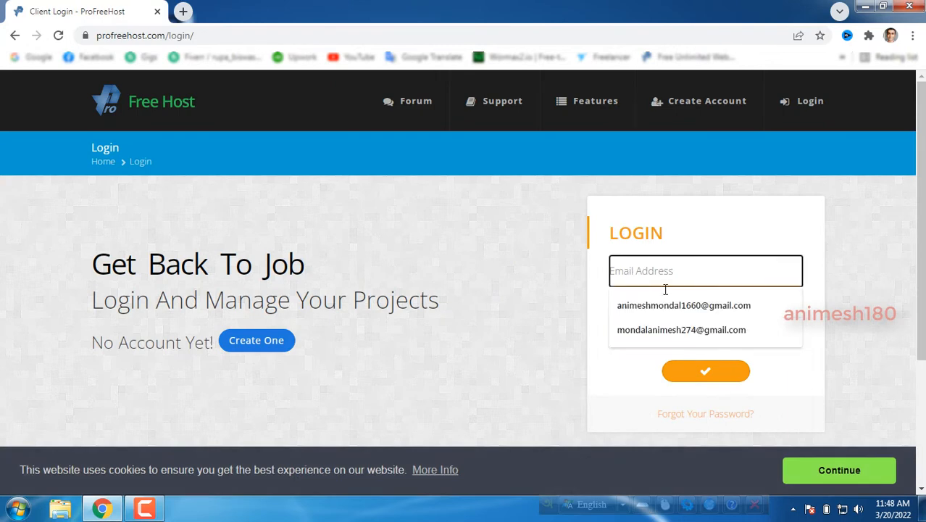
left_click(667, 306)
left_click(667, 310)
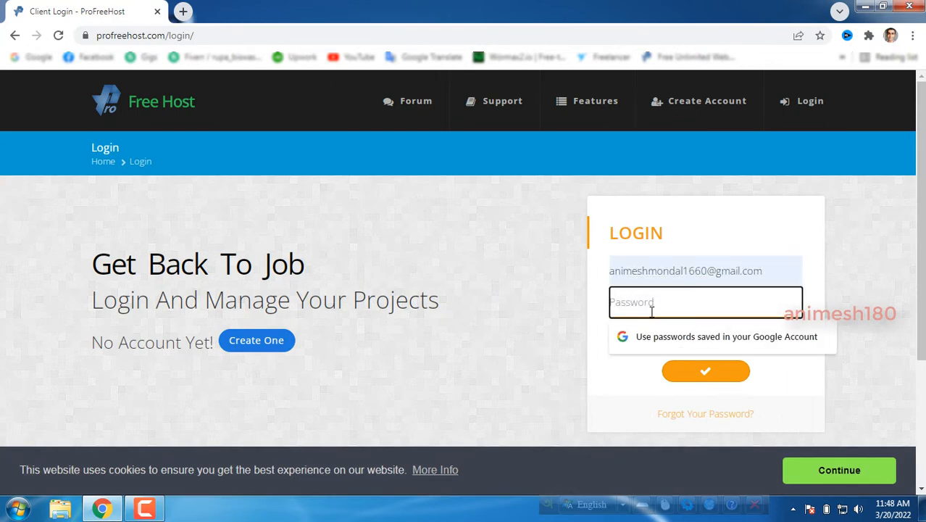
type("•")
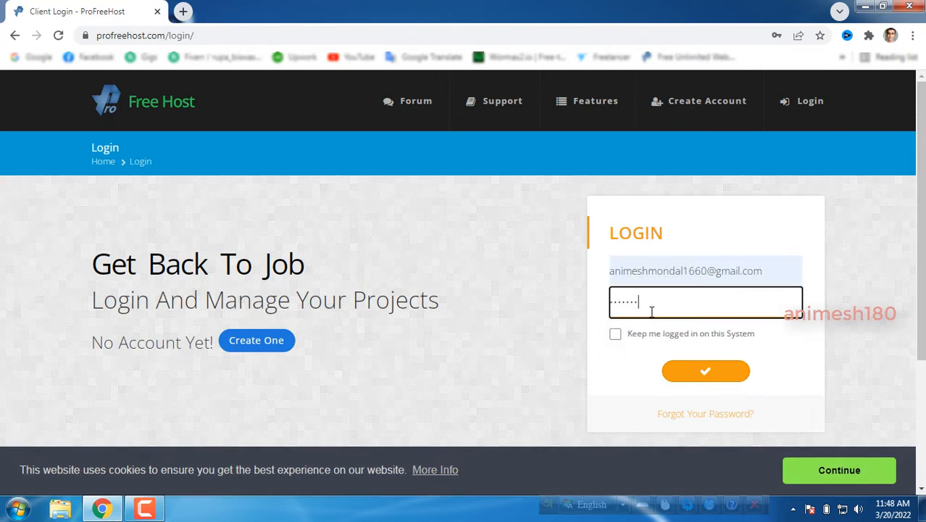
left_click(626, 339)
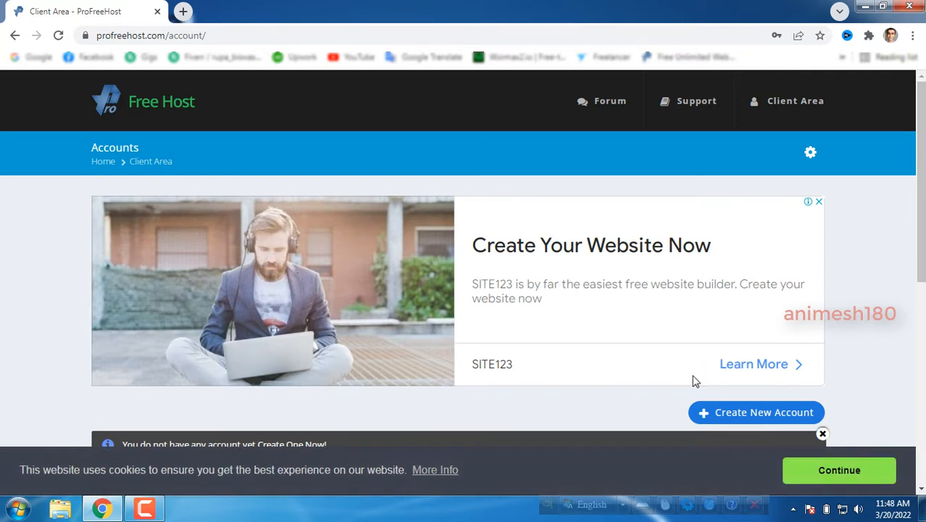
Start a new hosting account from the client area and go to the website name in the Create New Website form.
scroll(414, 244, "down", 2)
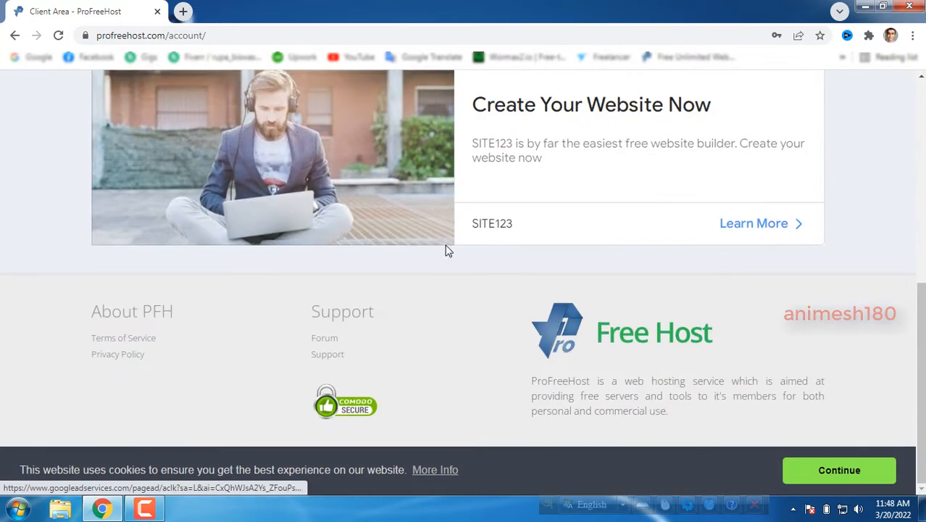
scroll(446, 247, "up", 2)
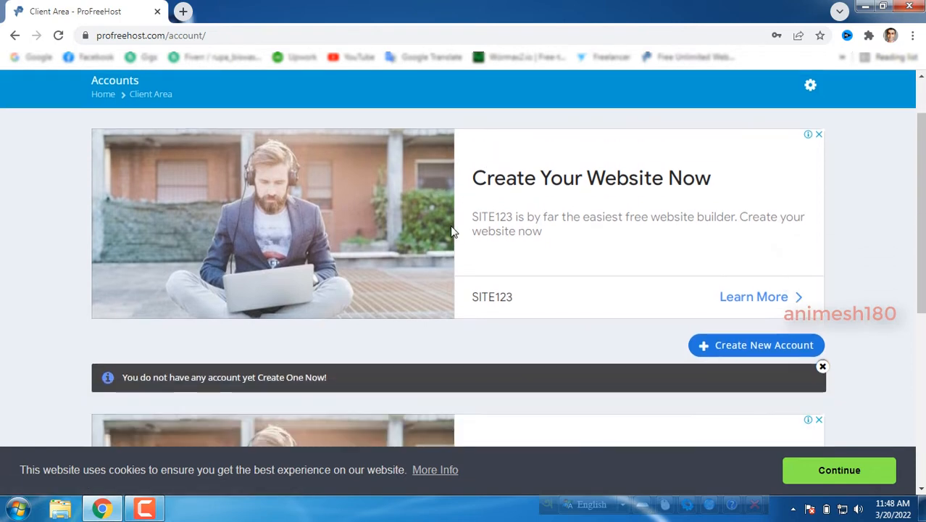
scroll(434, 226, "down", 1)
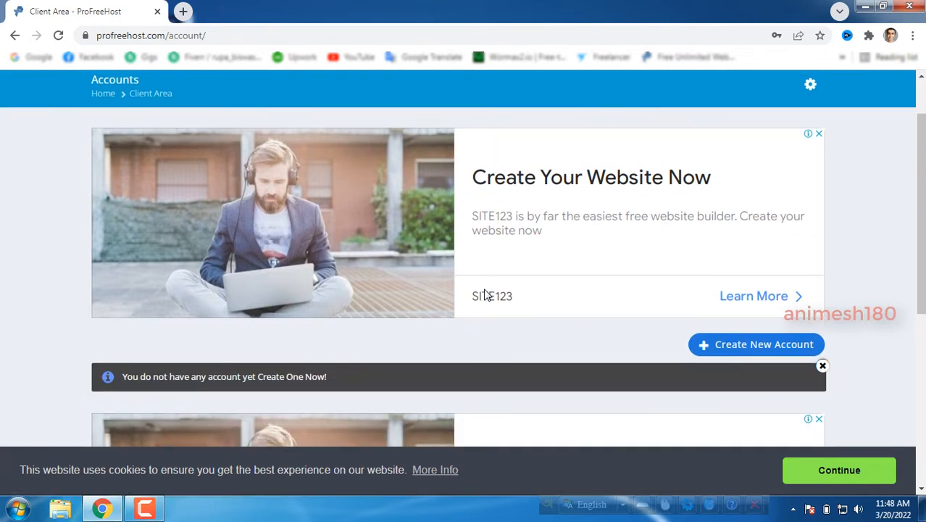
left_click(721, 352)
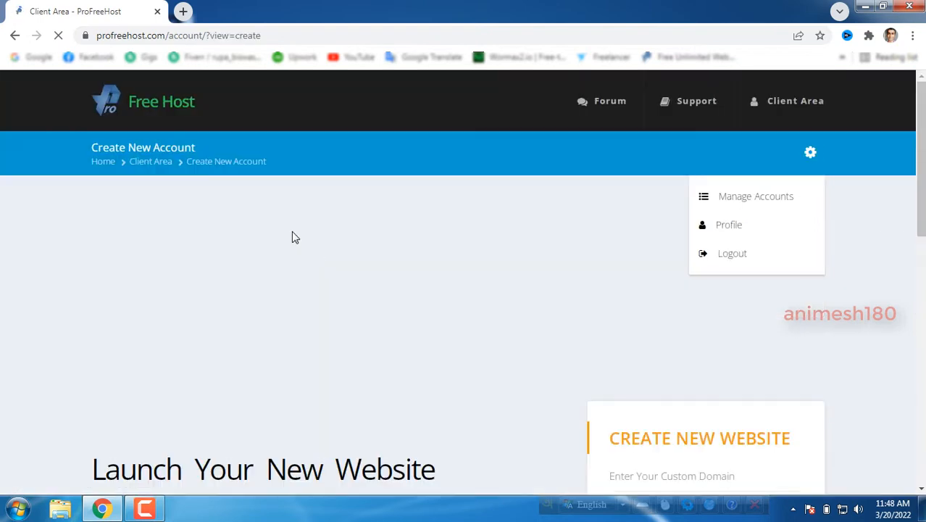
scroll(334, 240, "down", 4)
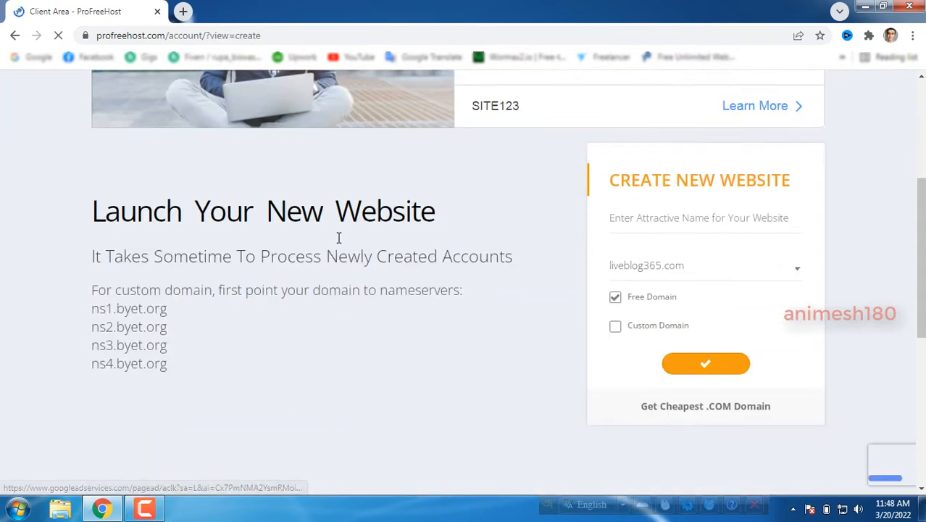
left_click(683, 207)
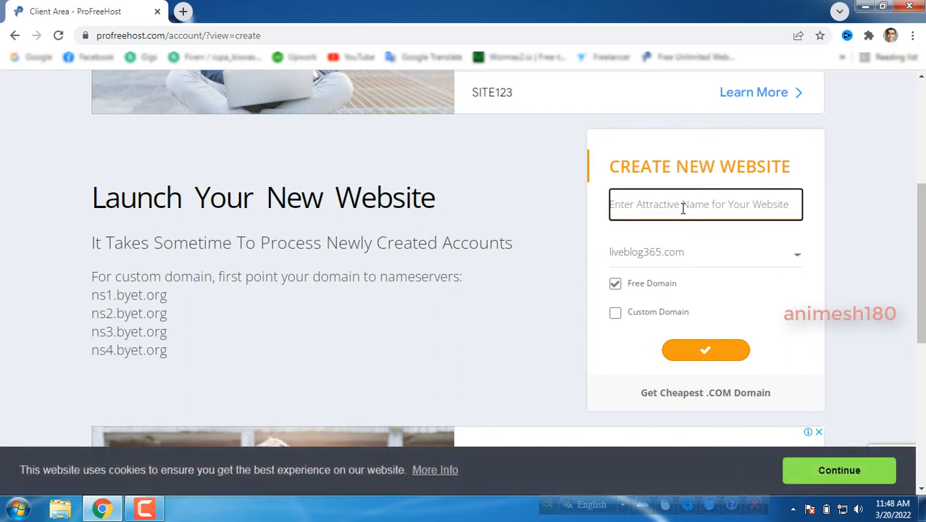
left_click(196, 36)
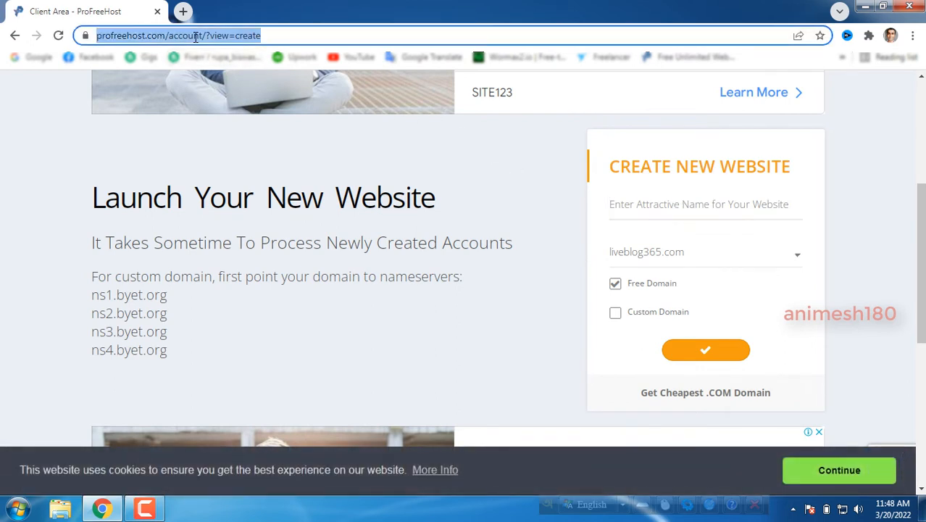
left_click(181, 11)
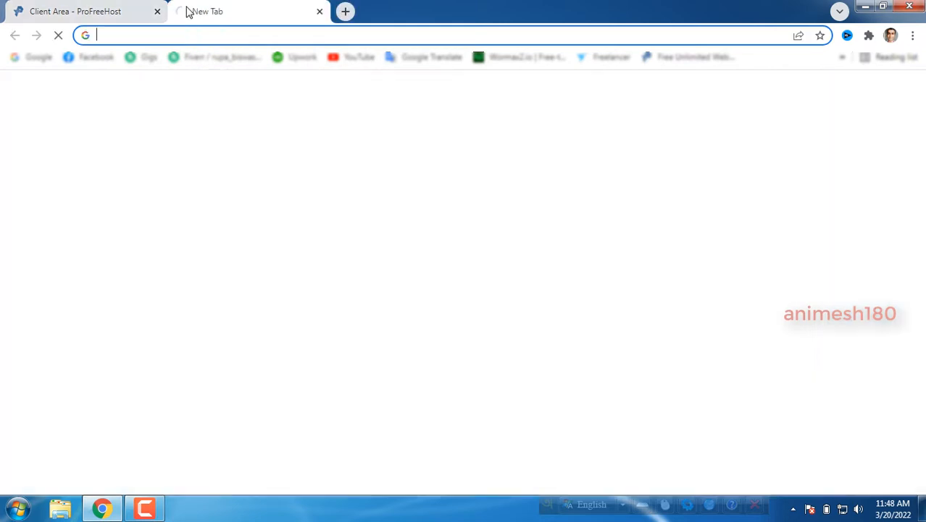
type("youtube.com")
key("Return")
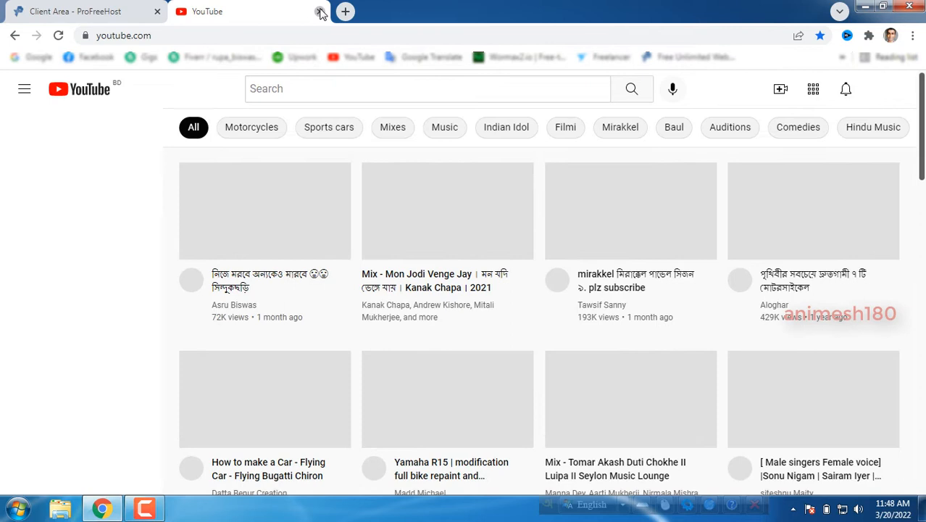
left_click(319, 12)
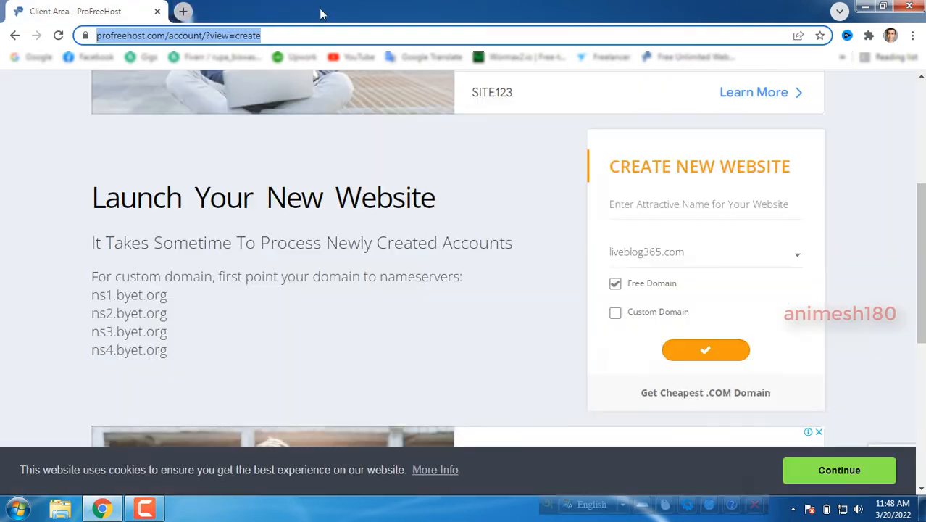
left_click(485, 222)
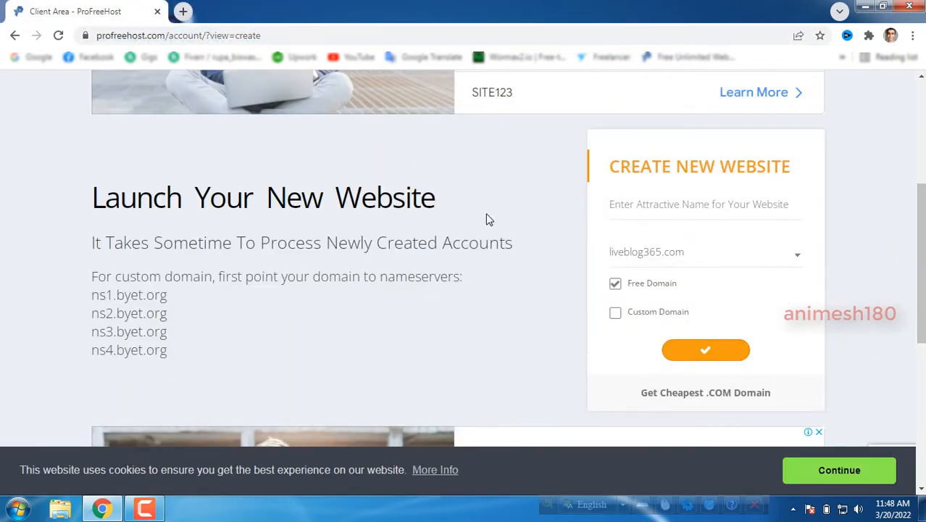
Enter sekorerdana as the name of the new website.
left_click(667, 205)
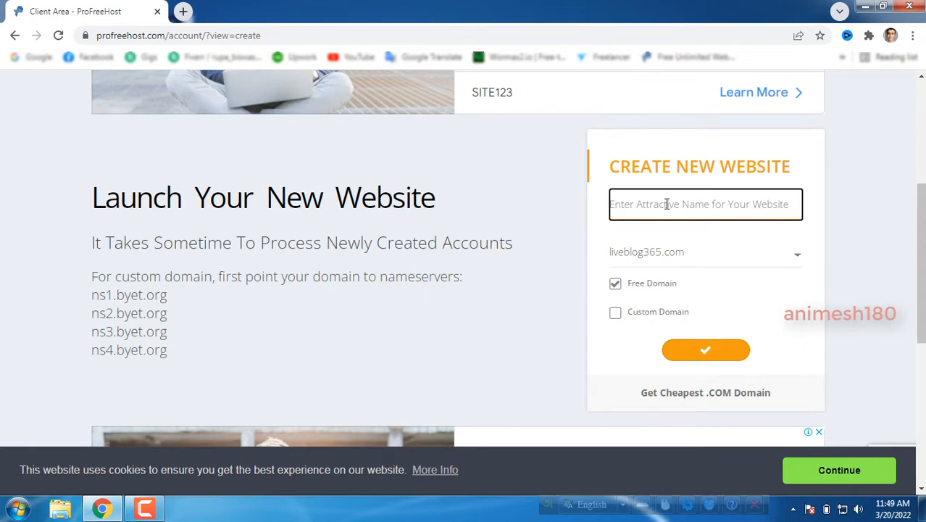
type("Se")
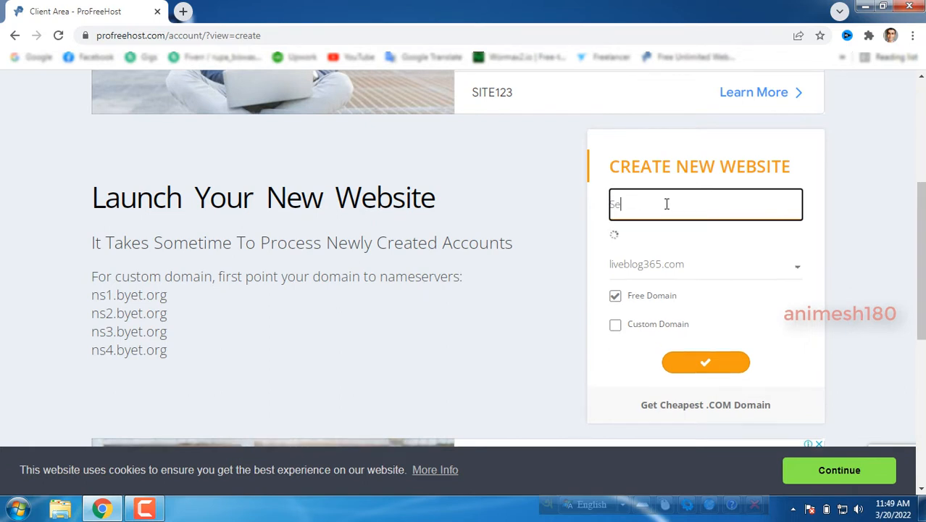
type("korer")
key("BackSpace")
key("BackSpace")
key("BackSpace")
key("BackSpace")
key("BackSpace")
key("BackSpace")
type("sekokrerdana")
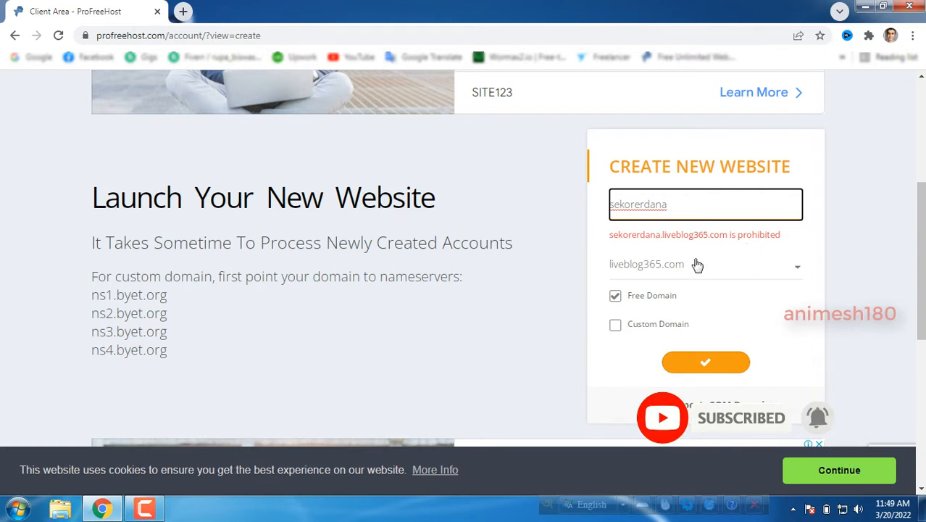
Choose unaux.com as the free domain extension and submit the new website.
left_click(674, 271)
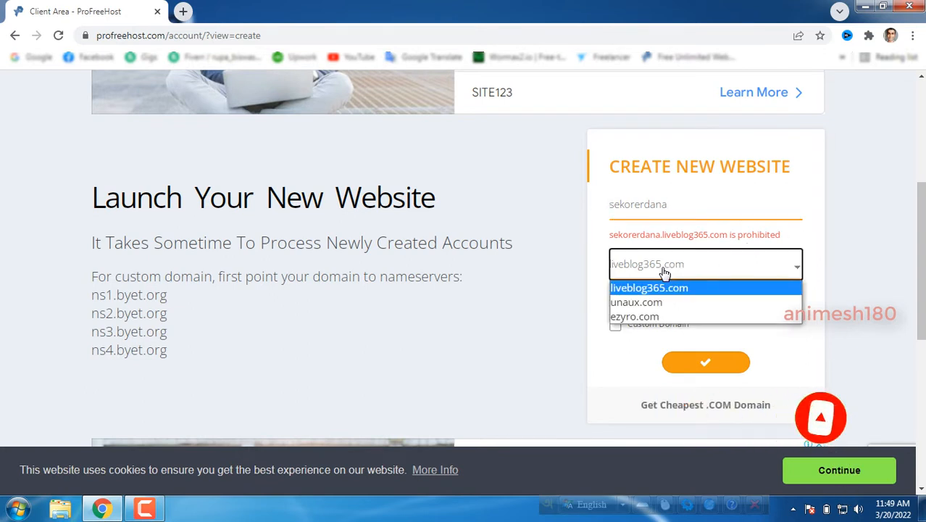
left_click(704, 308)
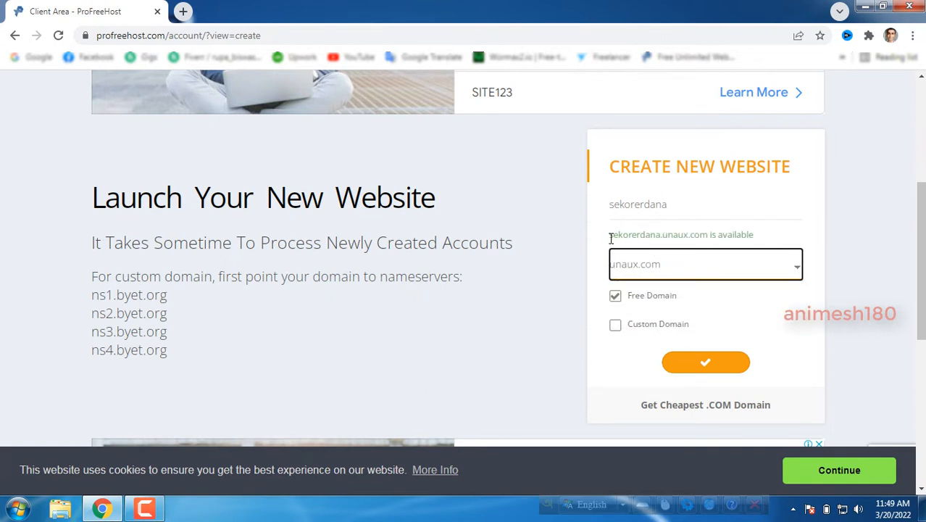
left_click_drag(610, 238, 702, 239)
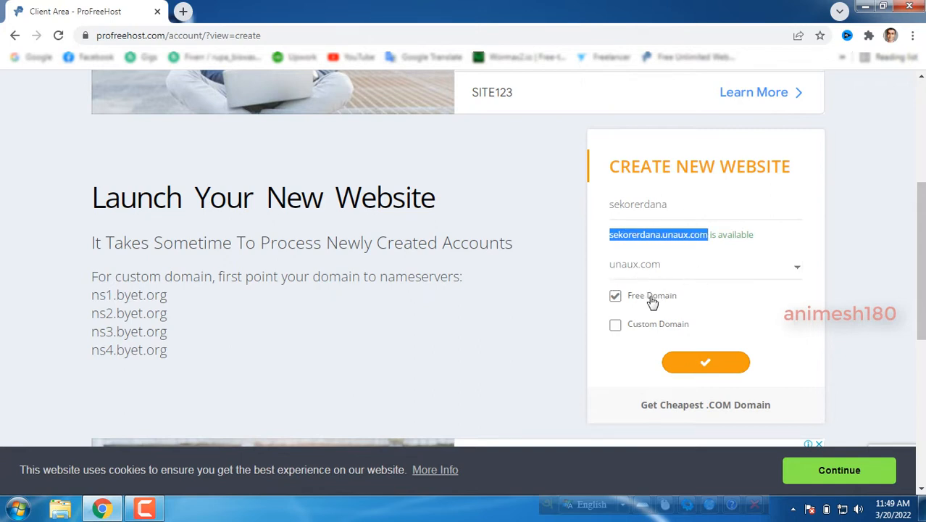
left_click(701, 366)
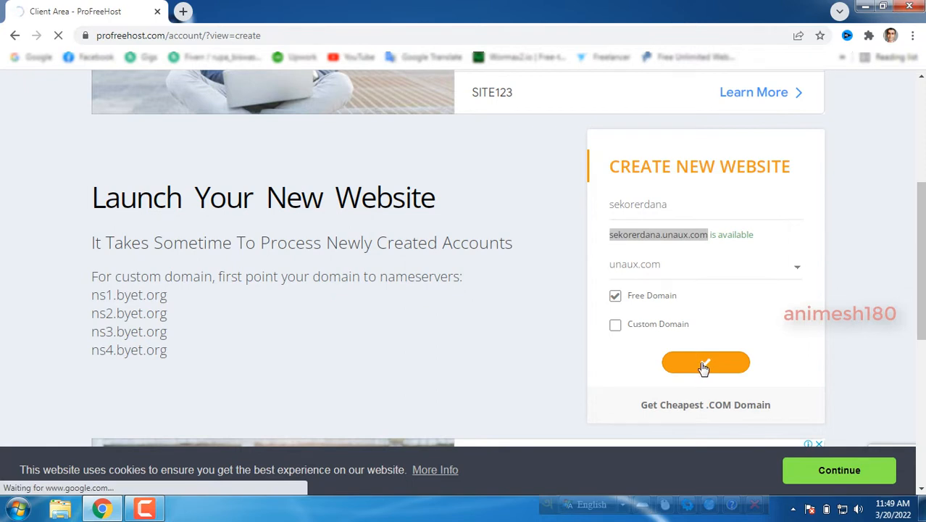
Open the management page of the sekorerdana.unaux.com account and go to its control panel and overview section.
left_click(184, 10)
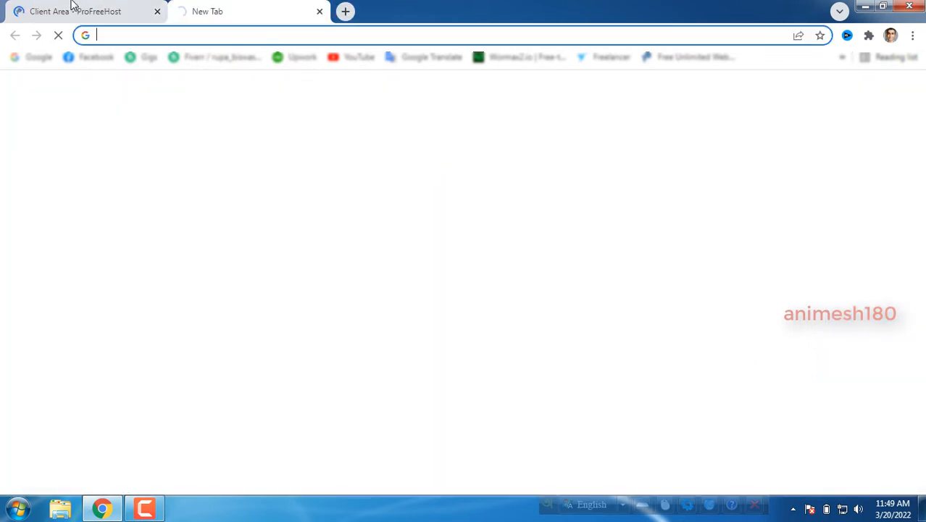
left_click(65, 5)
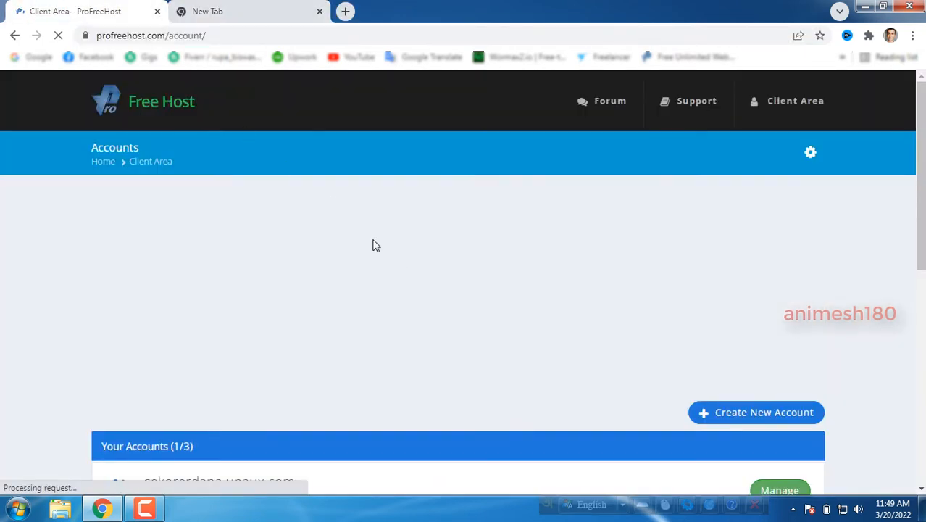
scroll(336, 339, "down", 4)
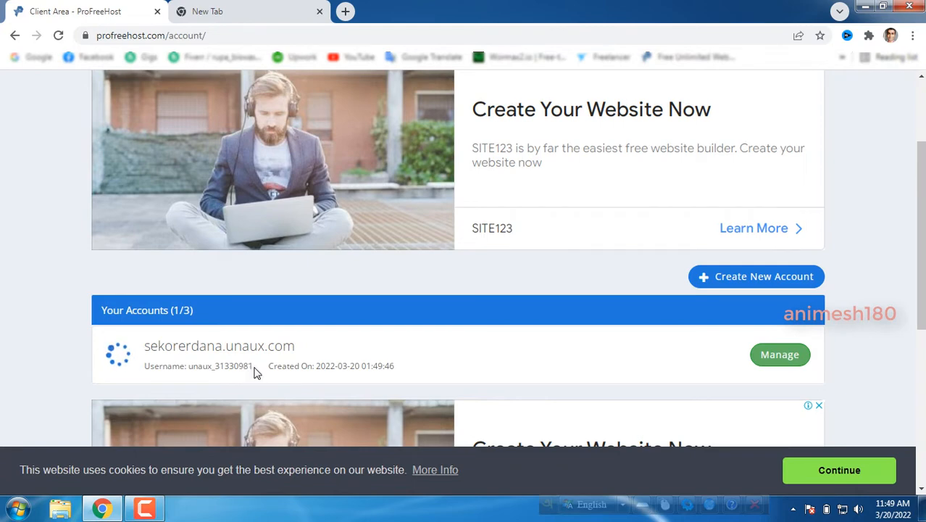
left_click_drag(188, 367, 255, 378)
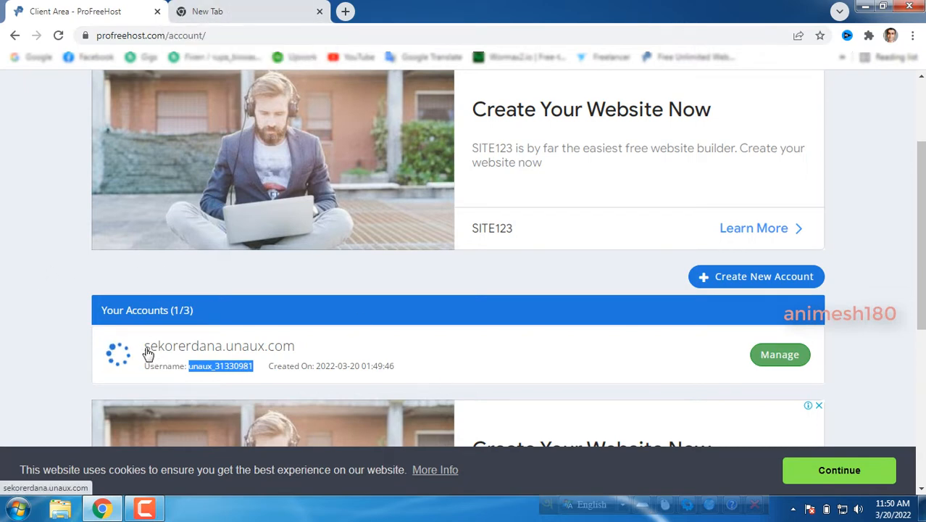
left_click(275, 366)
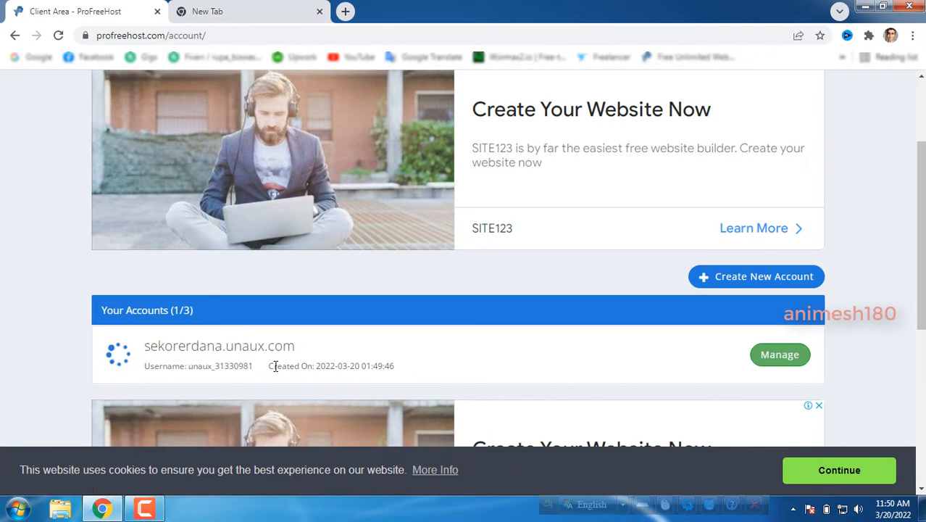
left_click(779, 357)
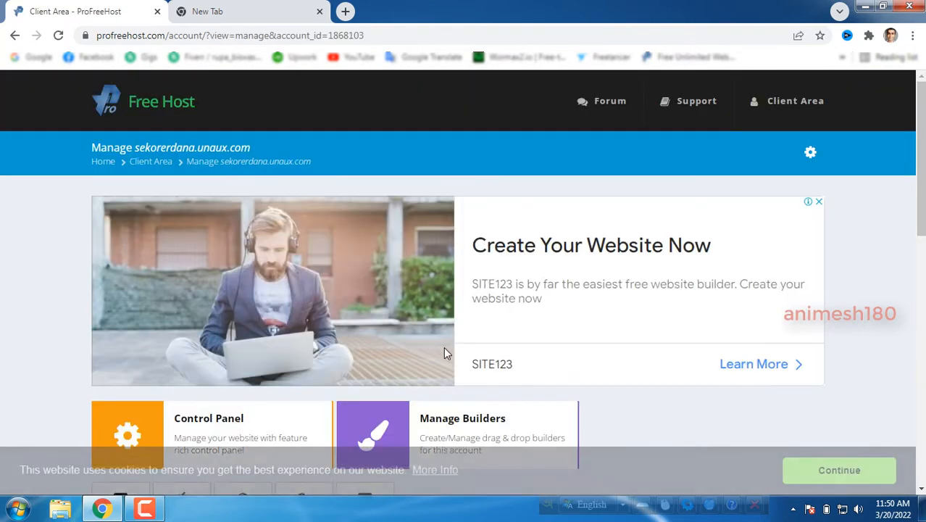
scroll(445, 351, "down", 3)
scroll(446, 352, "down", 1)
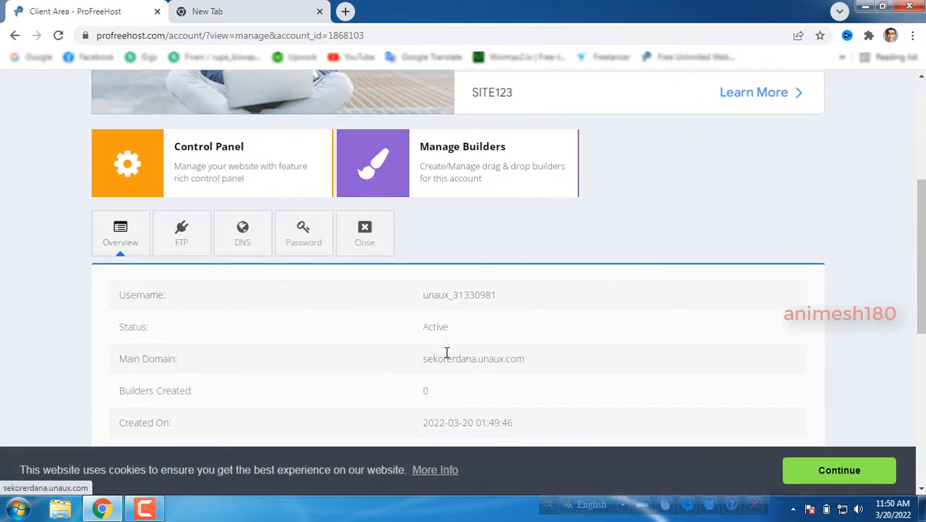
Open the control panel of the hosting account, close the empty browser tab and continue past the insecure form warning.
left_click(209, 175)
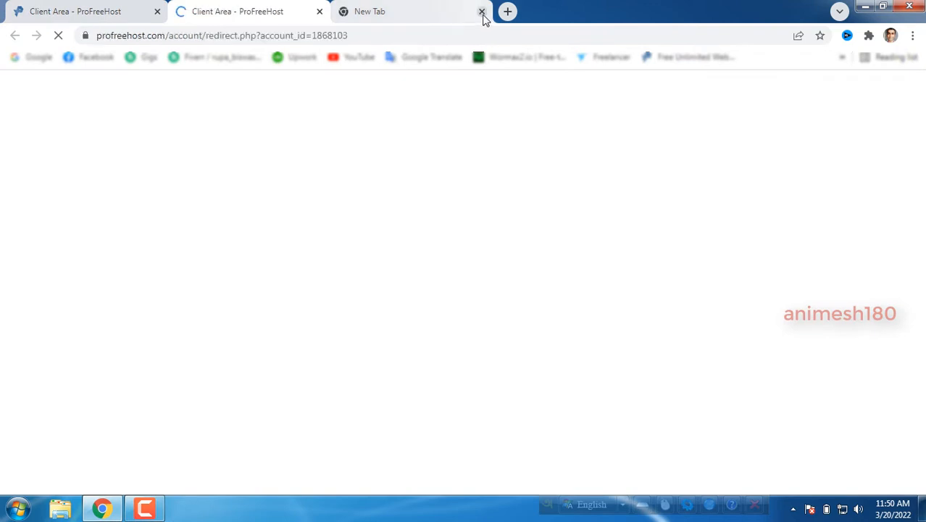
left_click(481, 13)
scroll(405, 225, "down", 5)
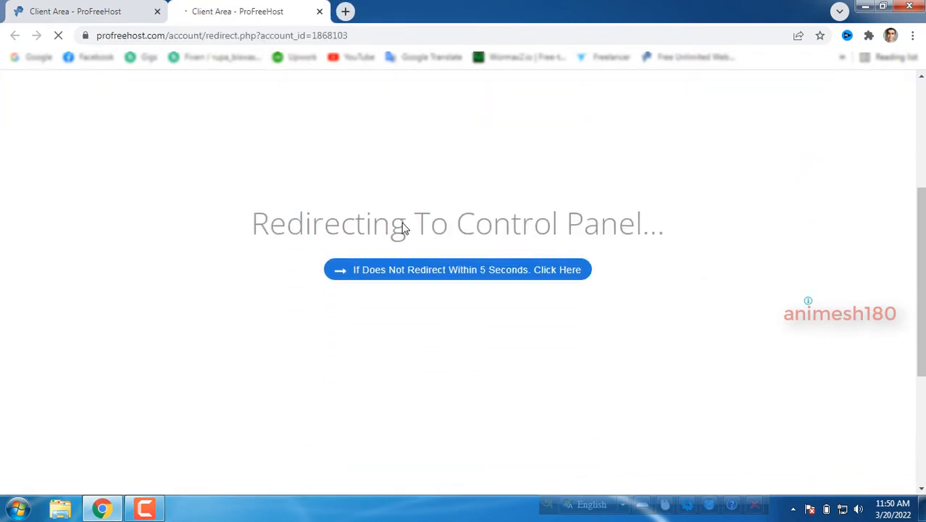
scroll(386, 268, "down", 3)
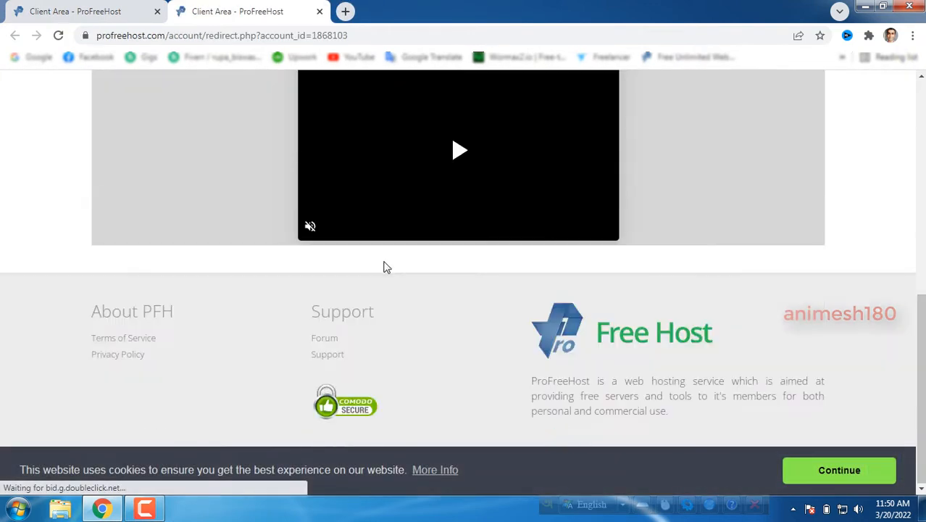
scroll(384, 264, "up", 8)
scroll(383, 261, "down", 5)
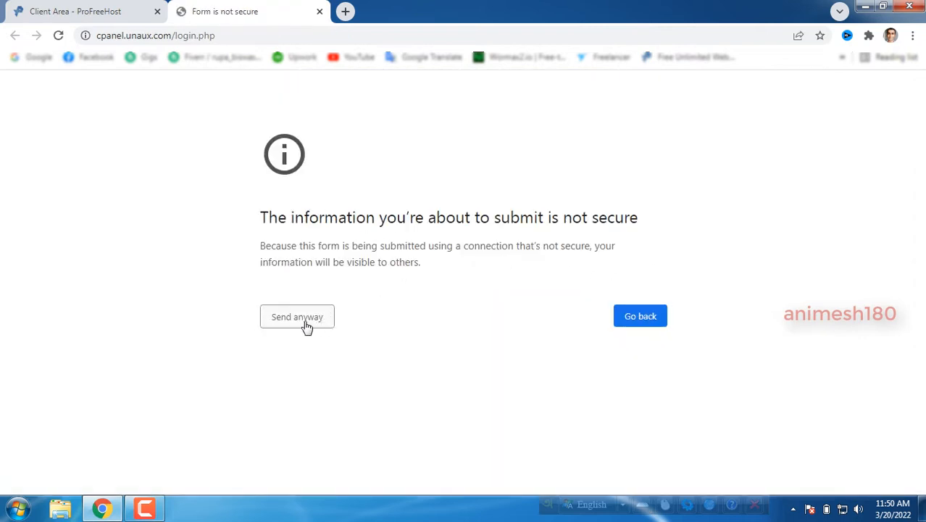
left_click(307, 326)
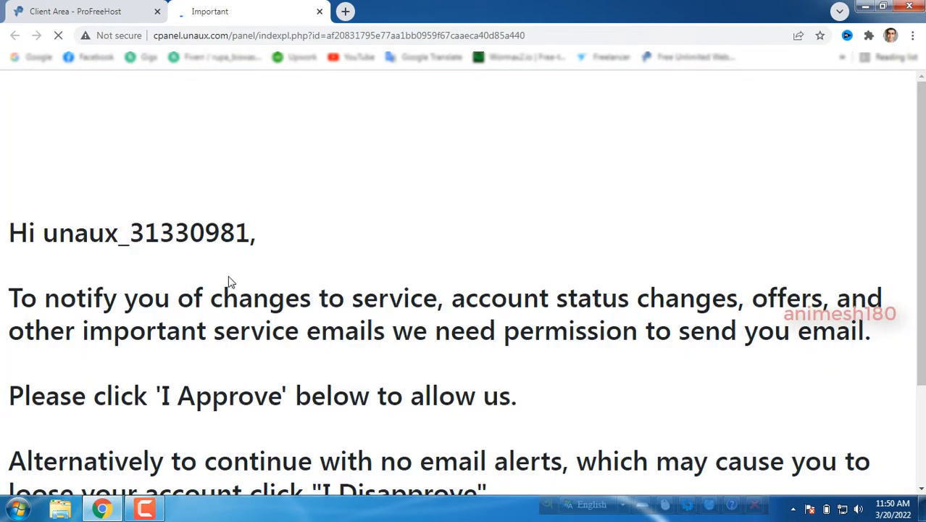
scroll(231, 282, "down", 2)
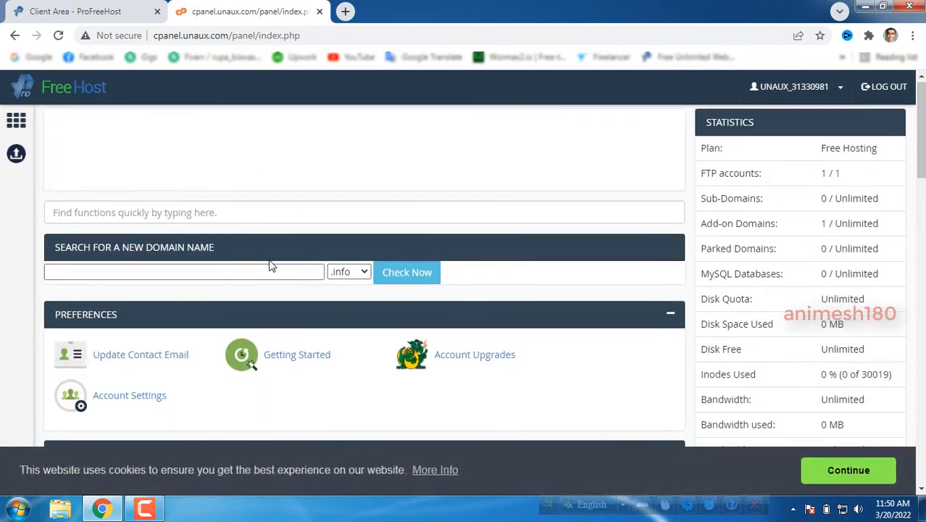
Find the Software section of the control panel and open the Softaculous Apps Installer.
scroll(269, 267, "down", 5)
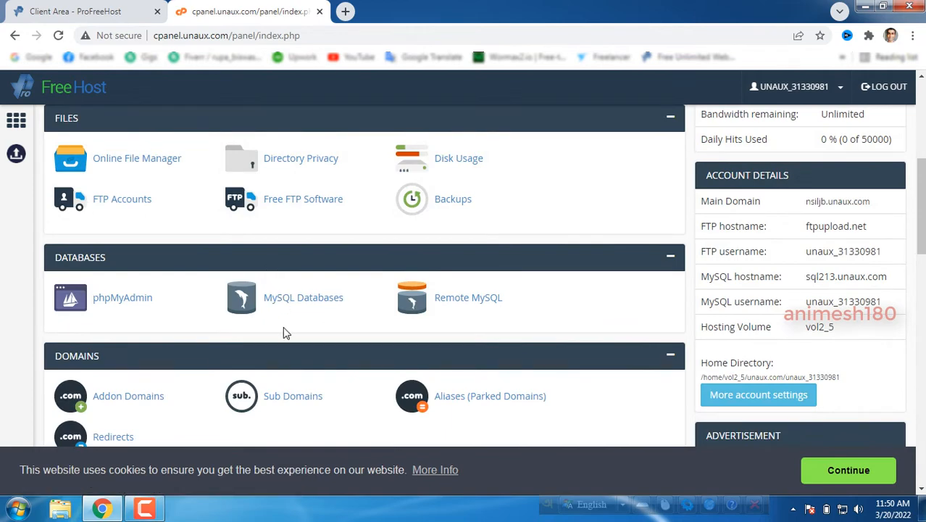
scroll(284, 331, "up", 4)
scroll(292, 340, "down", 2)
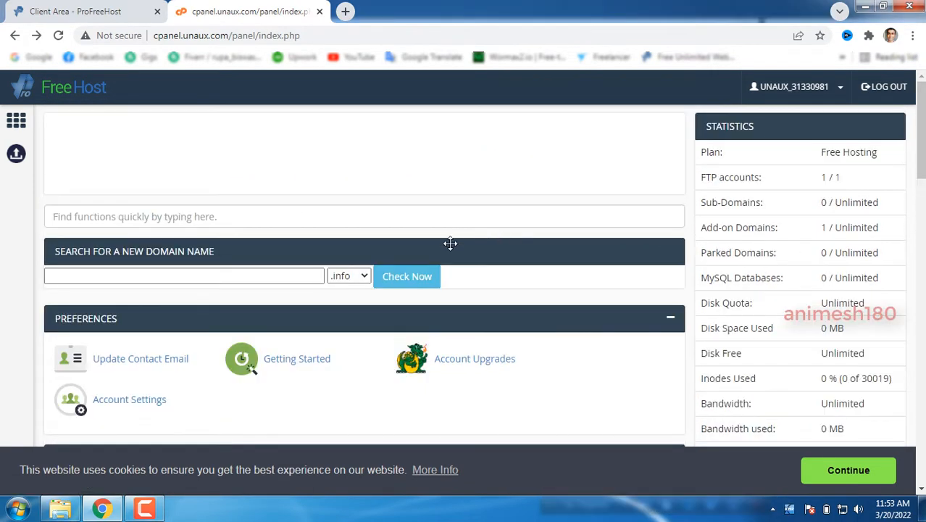
scroll(449, 244, "down", 8)
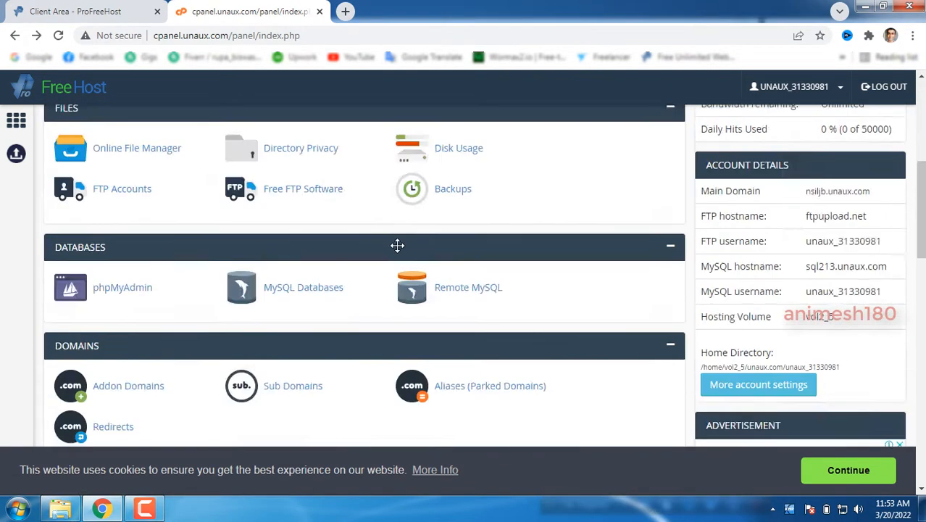
scroll(285, 283, "down", 2)
scroll(287, 286, "down", 3)
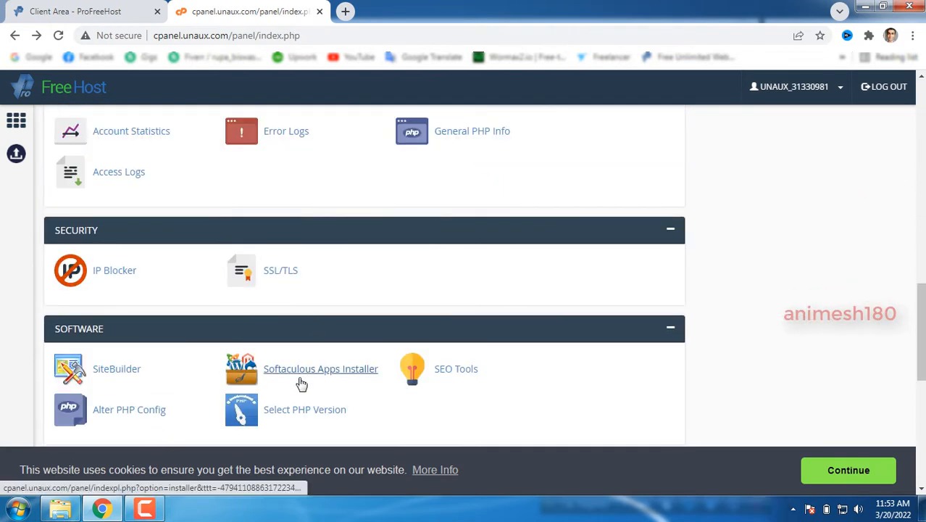
left_click(304, 371)
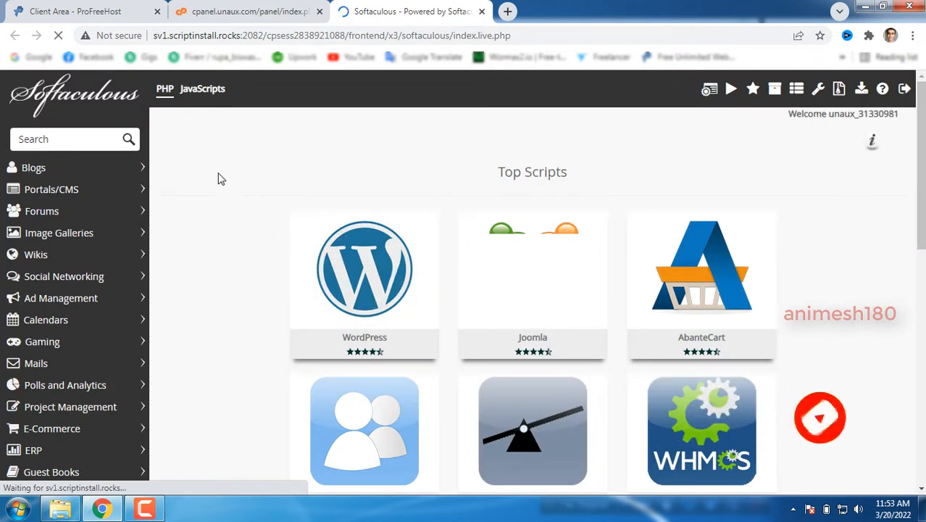
Start installing WordPress from the top scripts and switch its setup form to Quick Install.
mouse_move(378, 293)
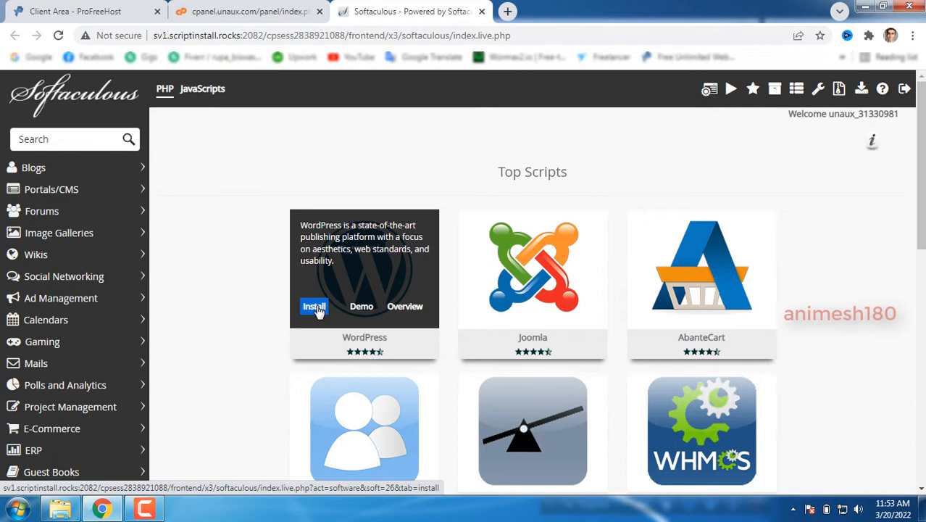
left_click(314, 306)
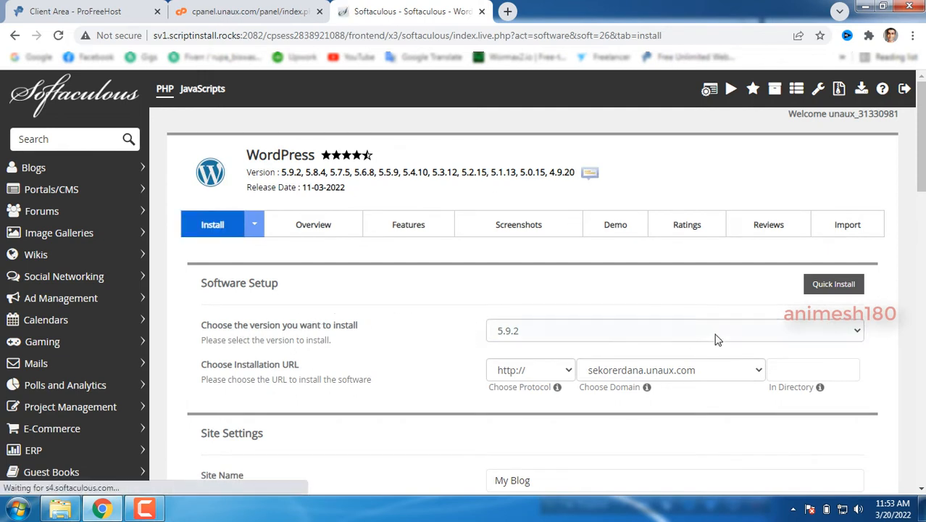
left_click(824, 289)
Enter the administrator's e-mail address as the Admin Username in the WordPress setup.
scroll(476, 334, "down", 5)
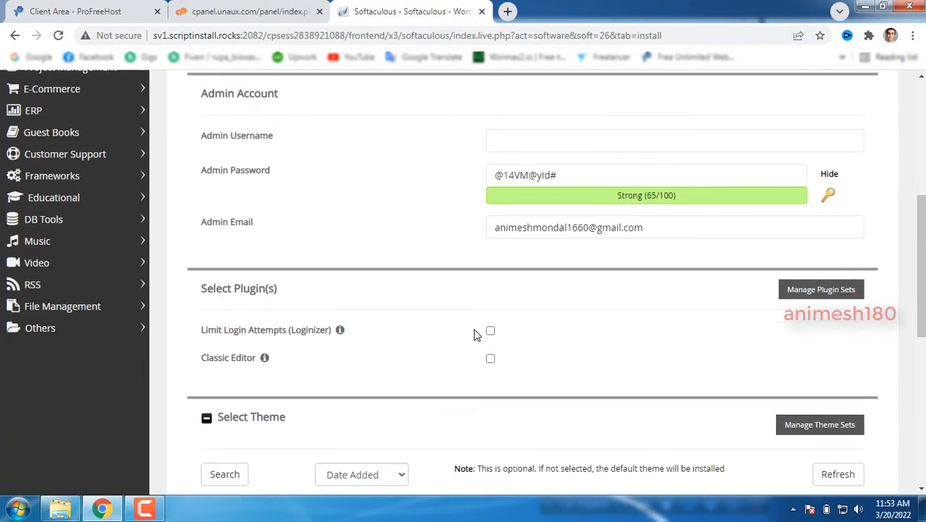
scroll(476, 334, "down", 4)
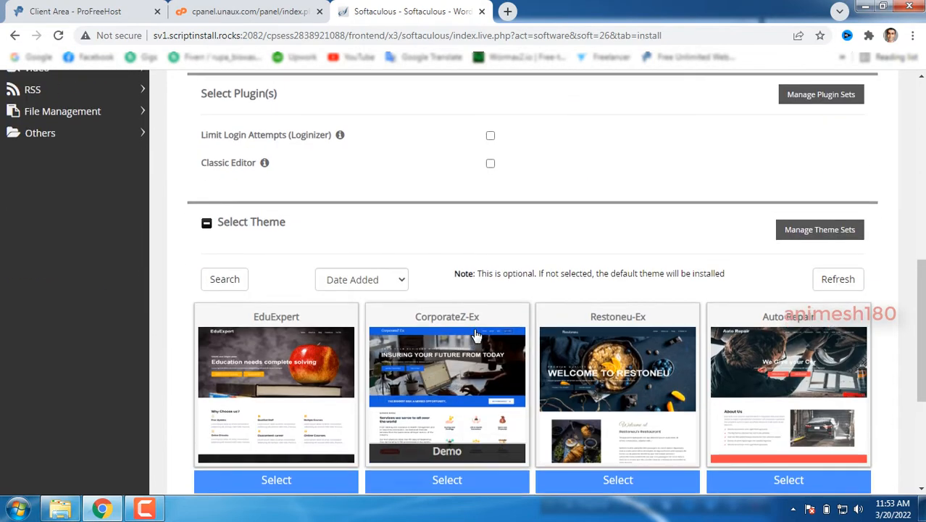
scroll(476, 334, "up", 7)
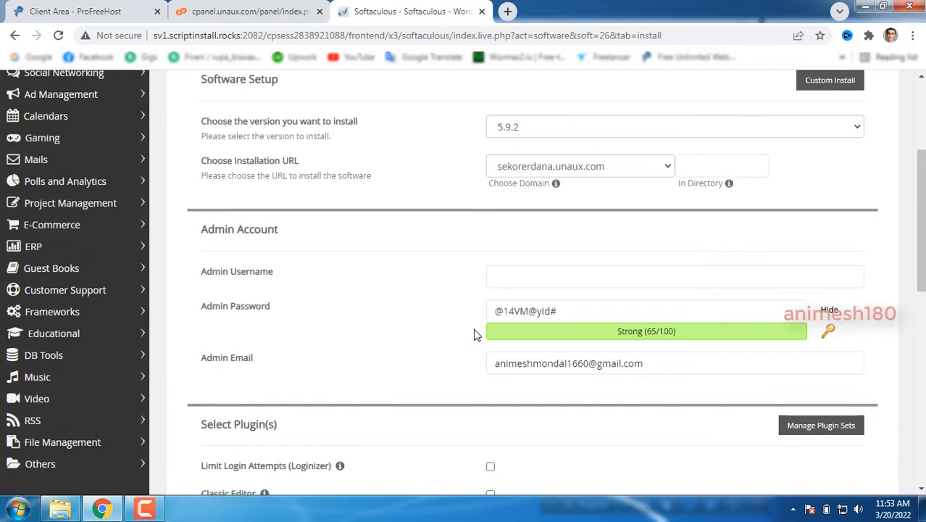
left_click(517, 276)
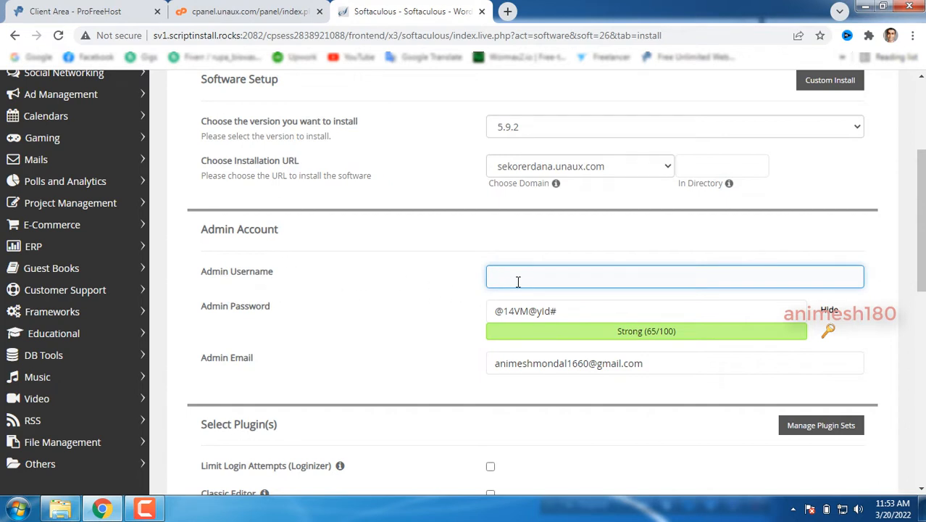
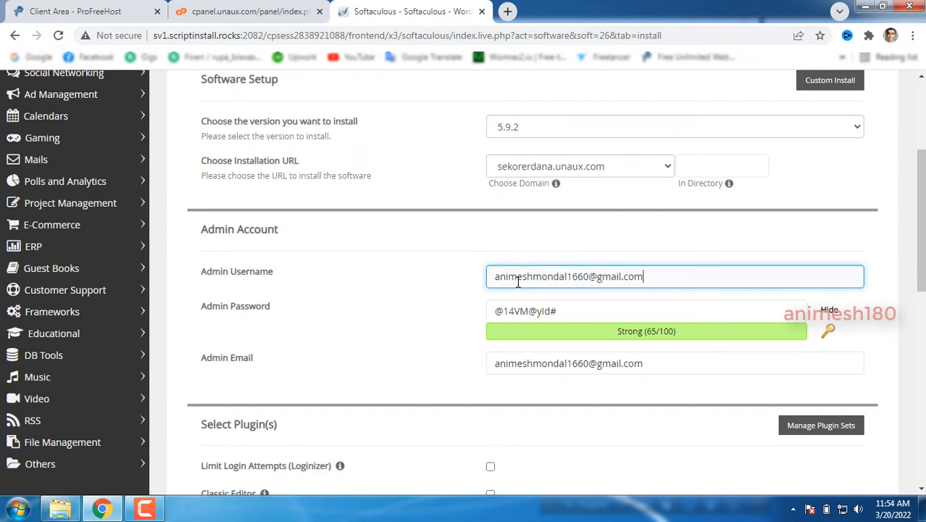
Hide the Admin Password characters and replace the generated password with a custom admin password.
double_click(527, 308)
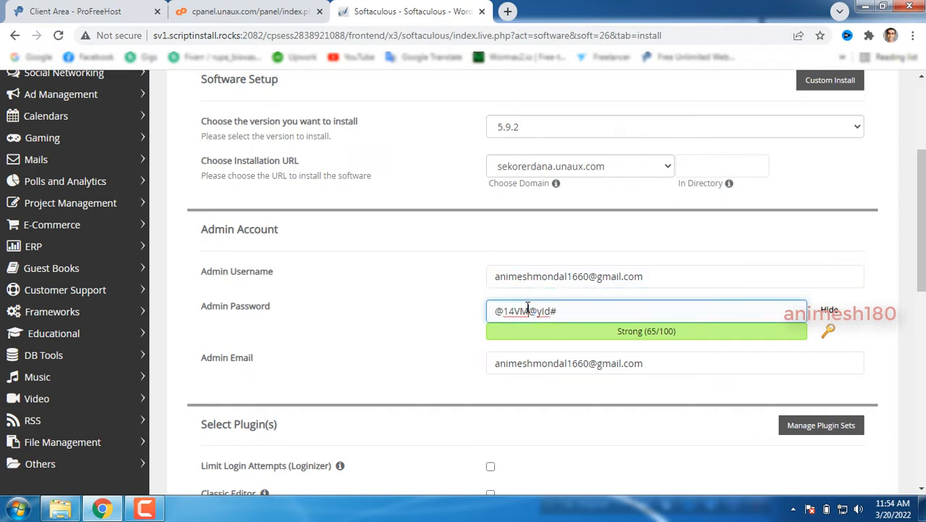
left_click(829, 310)
left_click(592, 312)
double_click(591, 312)
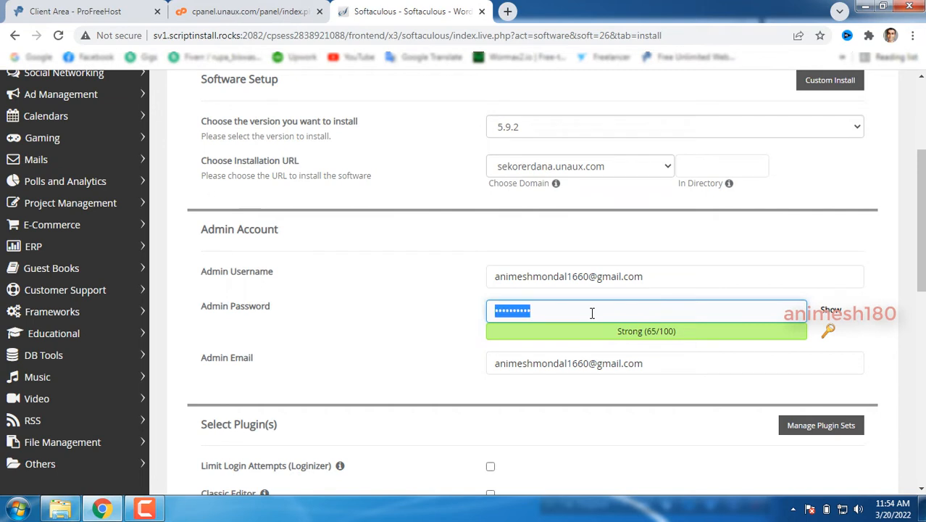
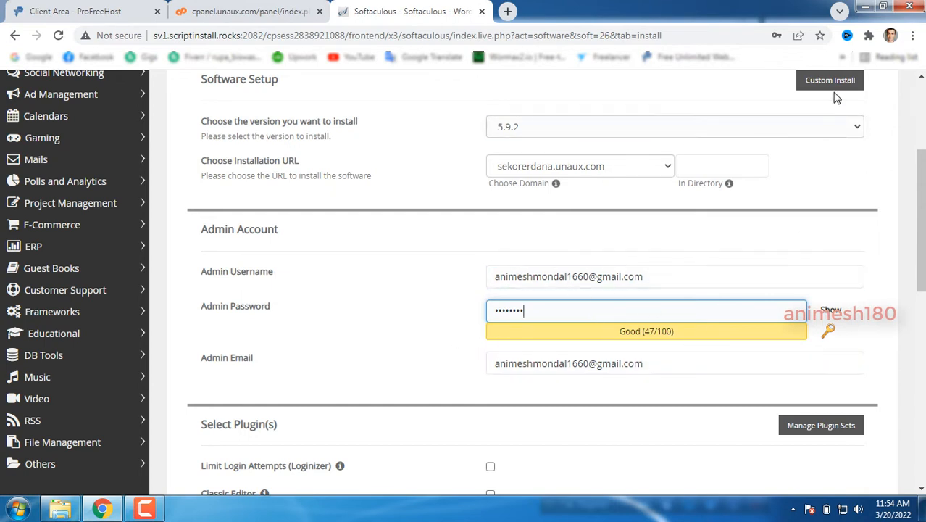
Install WordPress without selecting a theme or plugin, and decline saving the password in the browser.
scroll(793, 188, "up", 2)
scroll(371, 220, "down", 6)
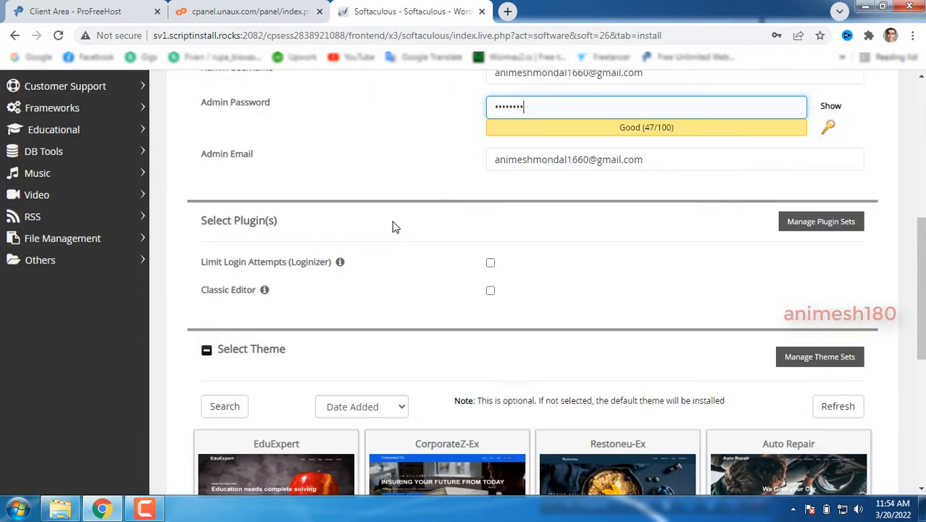
scroll(788, 208, "down", 4)
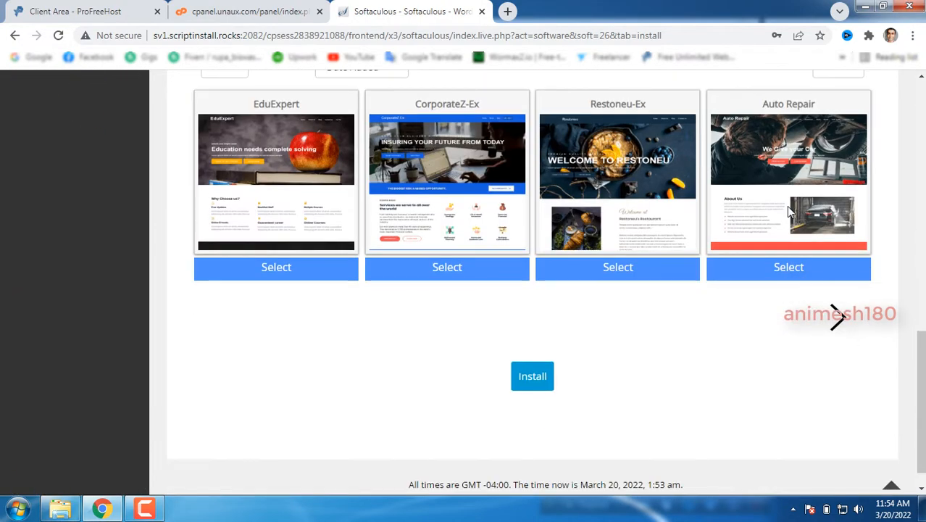
left_click(533, 378)
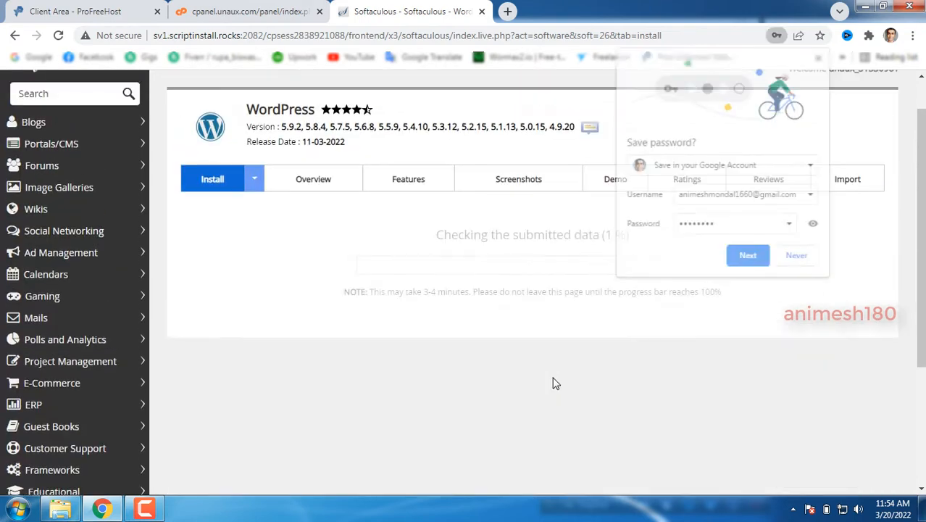
left_click(793, 260)
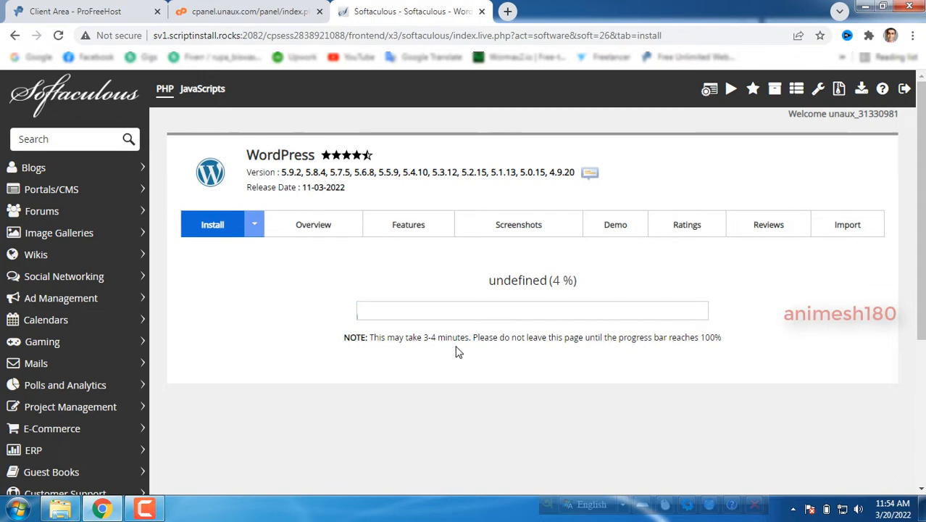
left_click(814, 436)
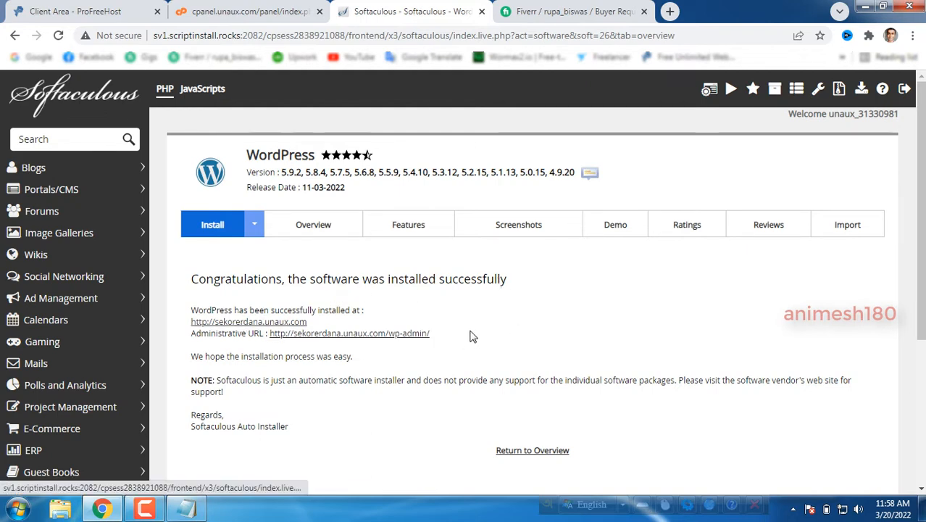
middle_click(234, 323)
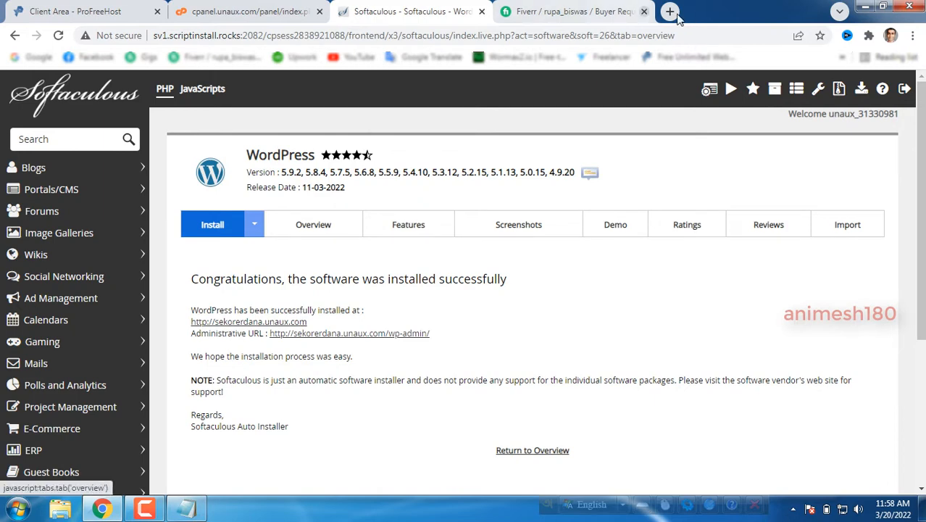
left_click(671, 12)
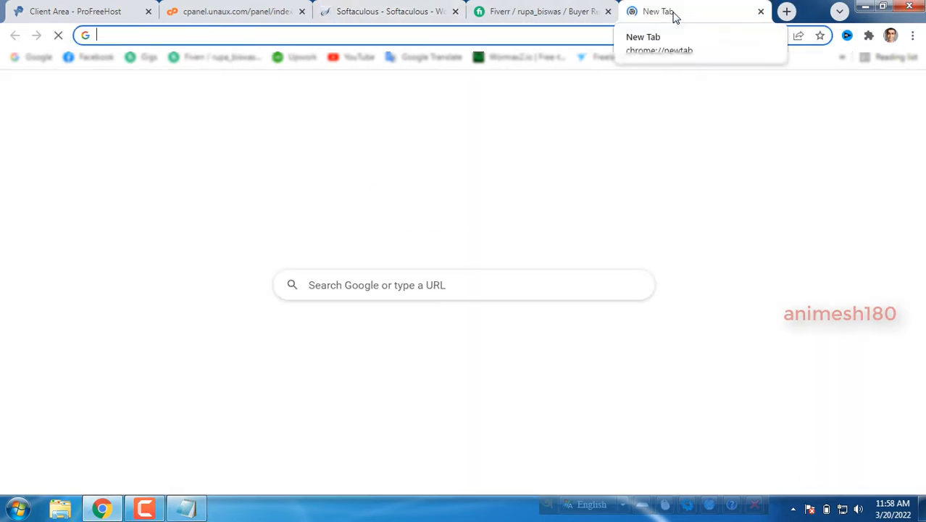
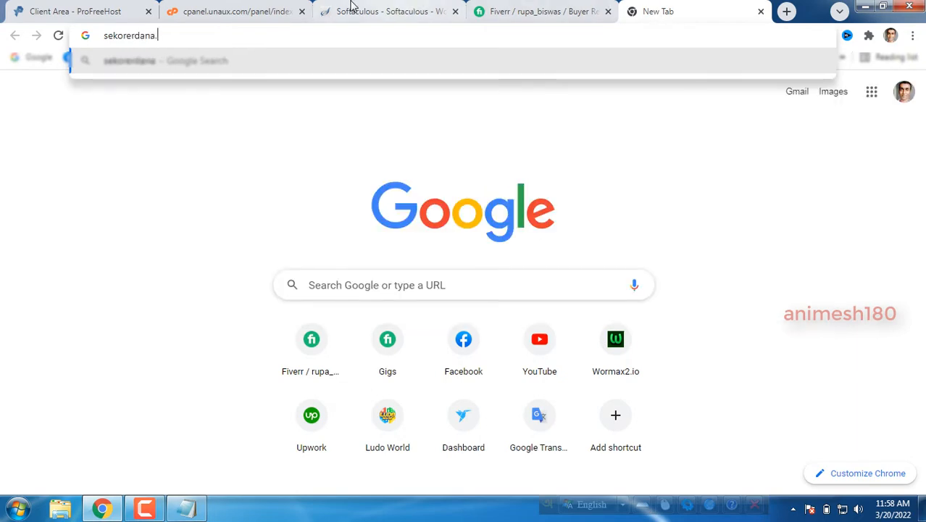
Open the installed site sekorerdana.unaux.com from the Softaculous installation page, close the spare new tab and view the blog's home page.
left_click(353, 8)
left_click(283, 323)
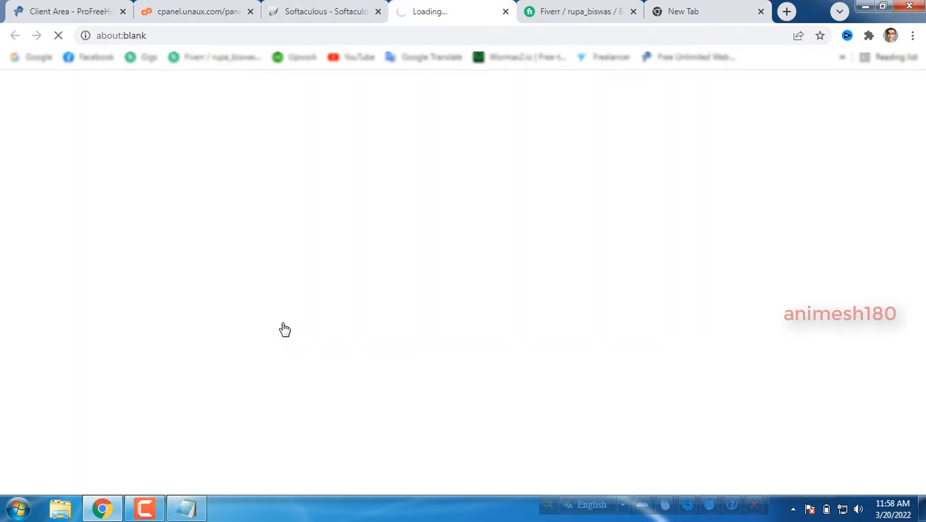
left_click(760, 11)
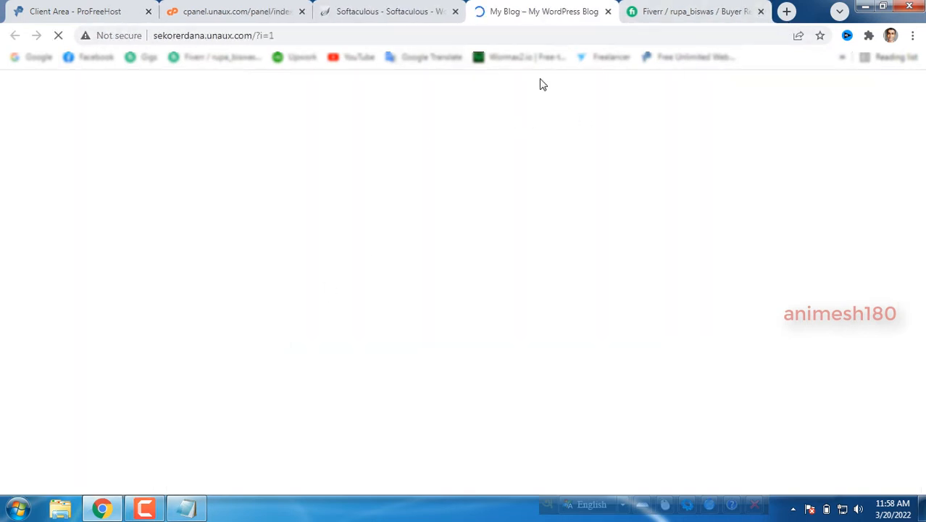
scroll(476, 179, "down", 6)
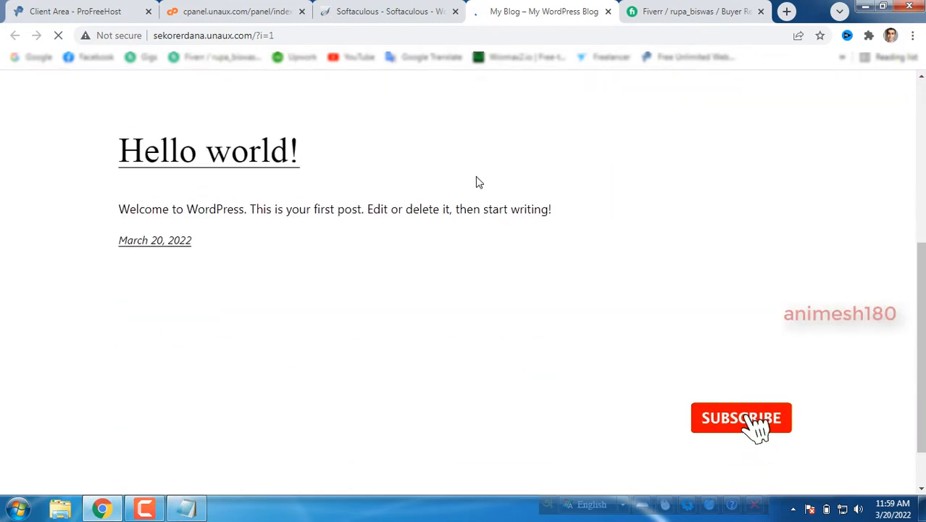
Open the site's wp-admin dashboard from the Softaculous installation page and close the blog and Fiverr browser tabs.
scroll(478, 180, "up", 6)
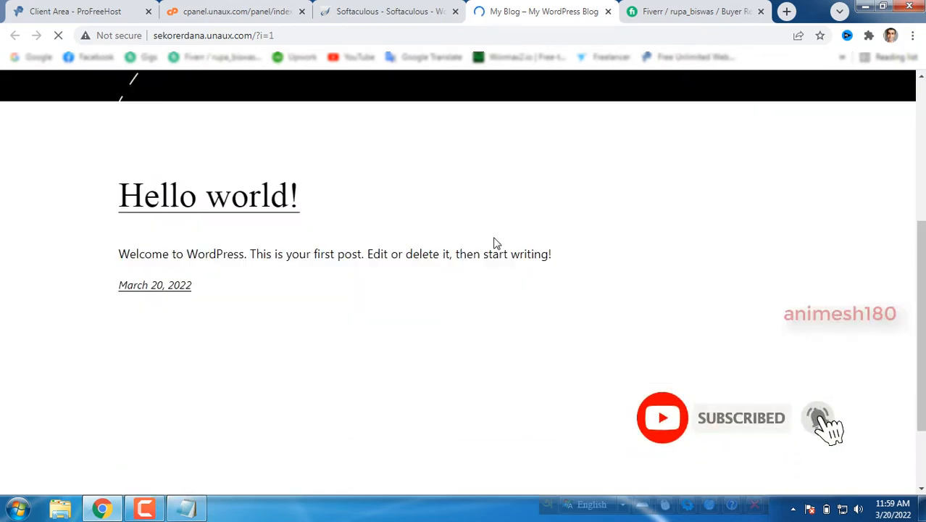
scroll(494, 241, "down", 5)
scroll(494, 242, "up", 5)
left_click(397, 10)
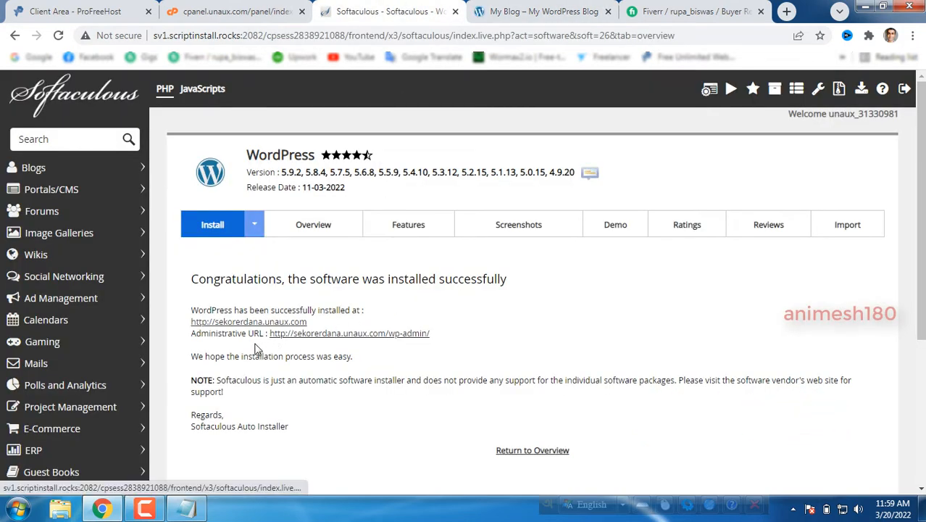
left_click(310, 332)
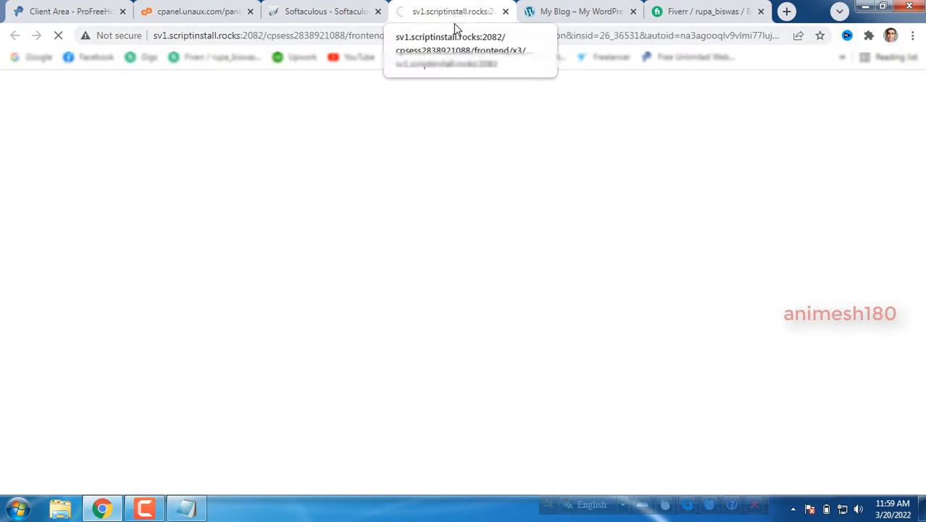
left_click(635, 12)
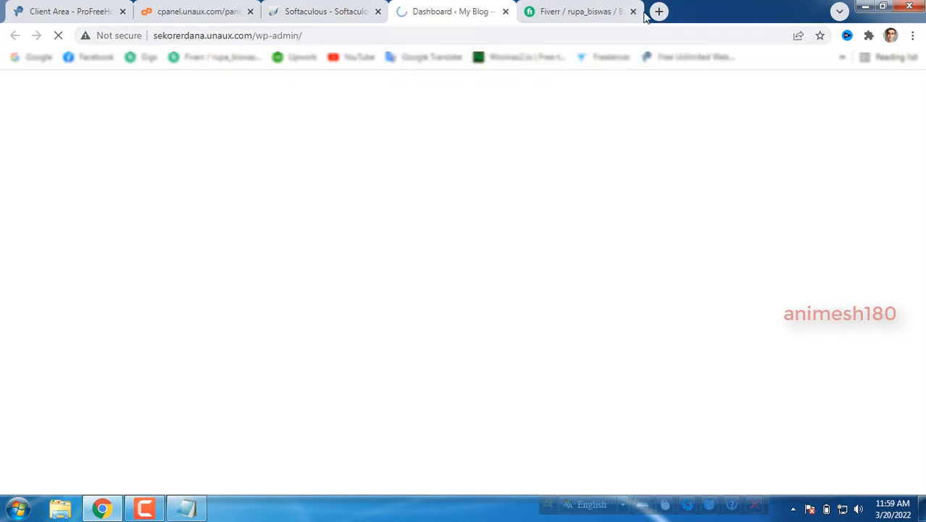
left_click(628, 12)
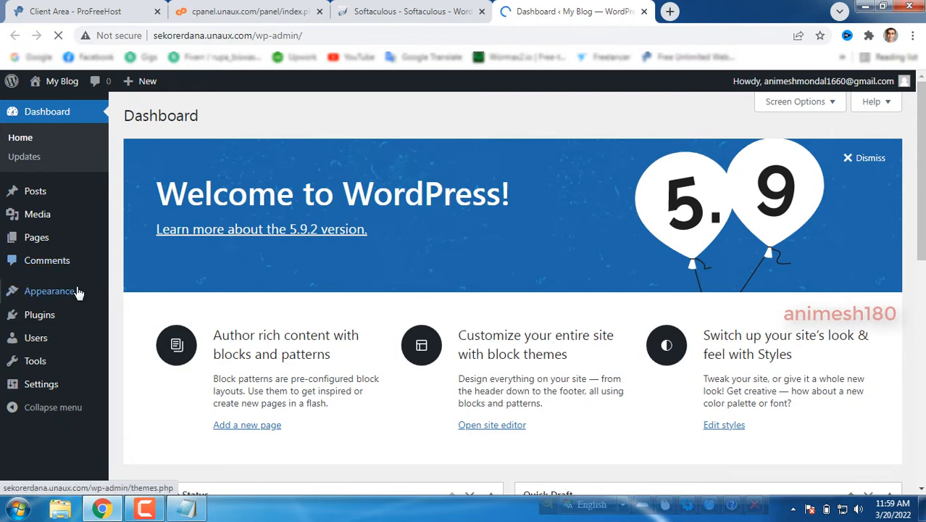
Open the plugin upload form on the Add Plugins page and browse to the Desktop folder New folder (2) for the zip file.
mouse_move(63, 325)
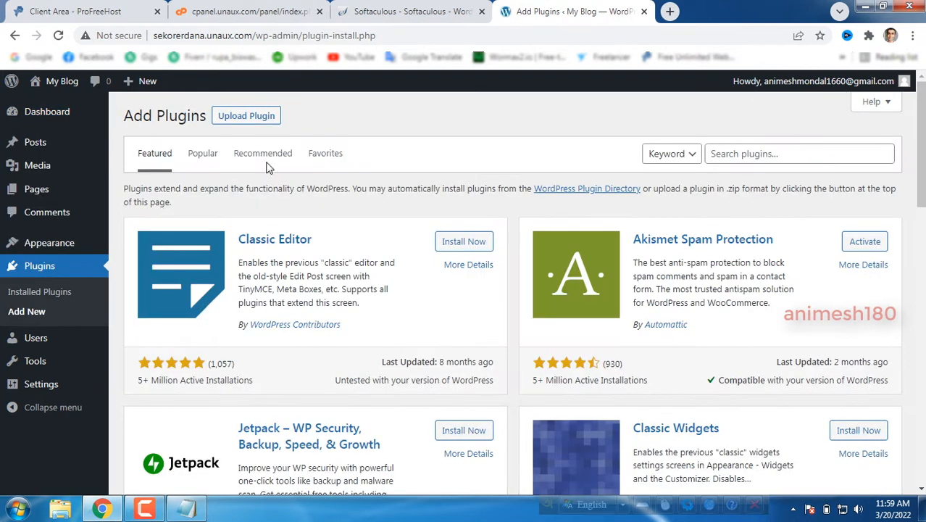
left_click(247, 119)
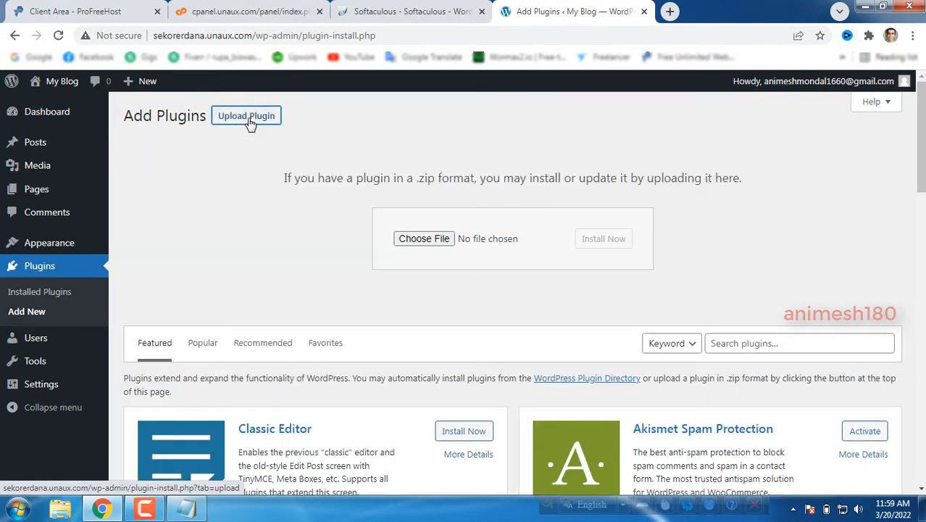
left_click(410, 246)
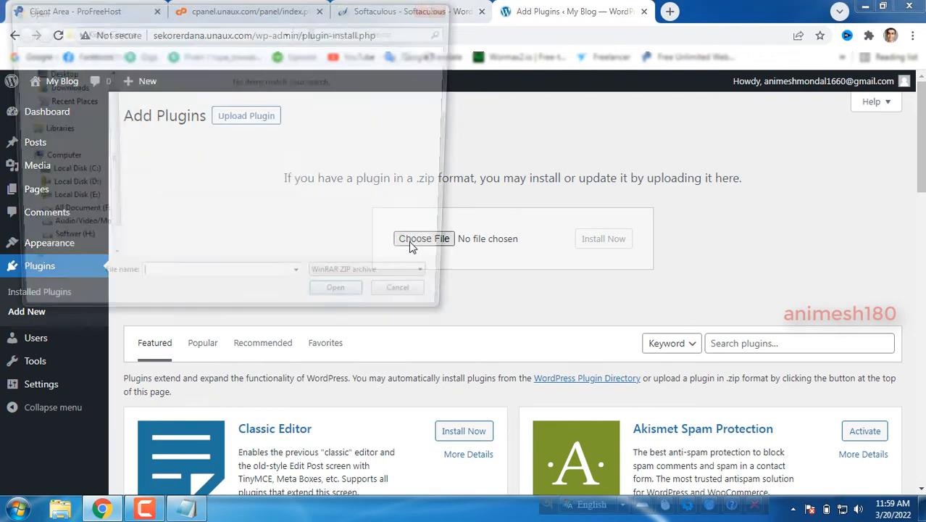
left_click(57, 93)
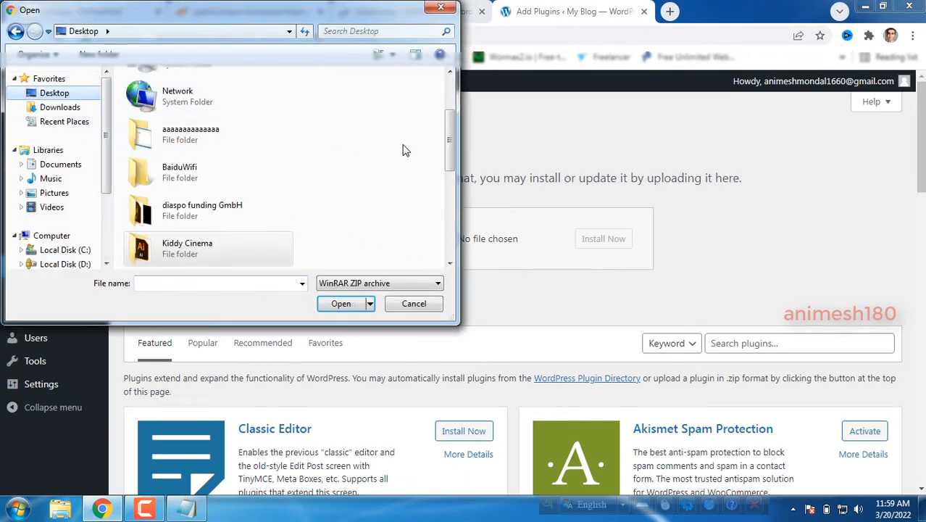
left_click_drag(450, 148, 456, 198)
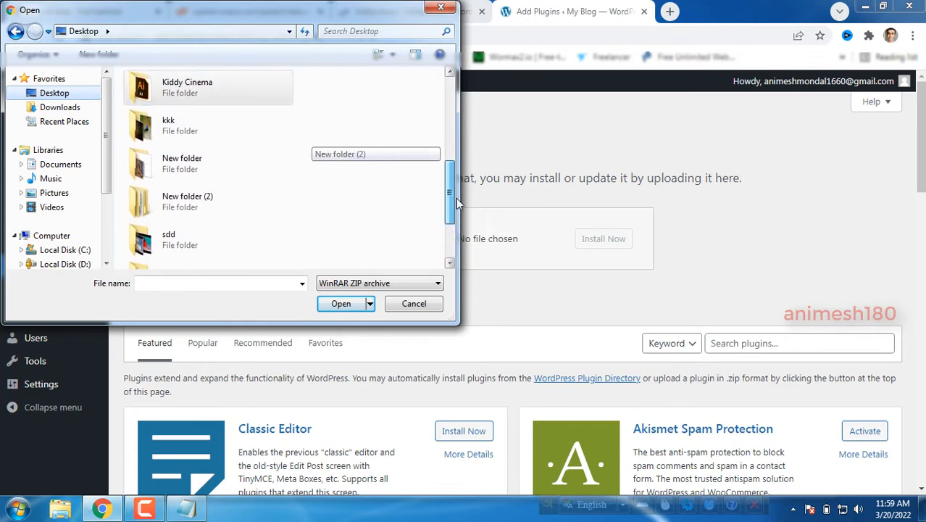
double_click(220, 214)
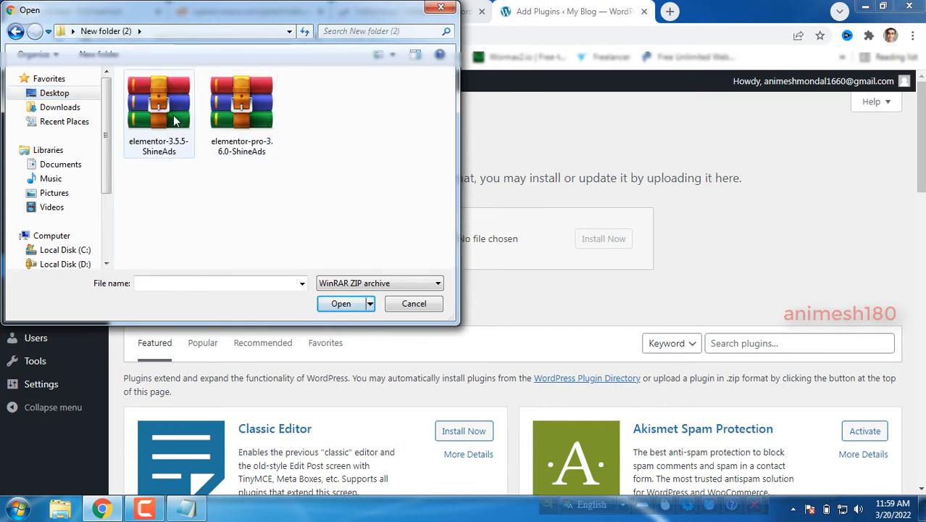
Try to install the plugin from elementor-pro-3.6.0-ShineAds.zip, and stop the page while it is uploading.
double_click(241, 109)
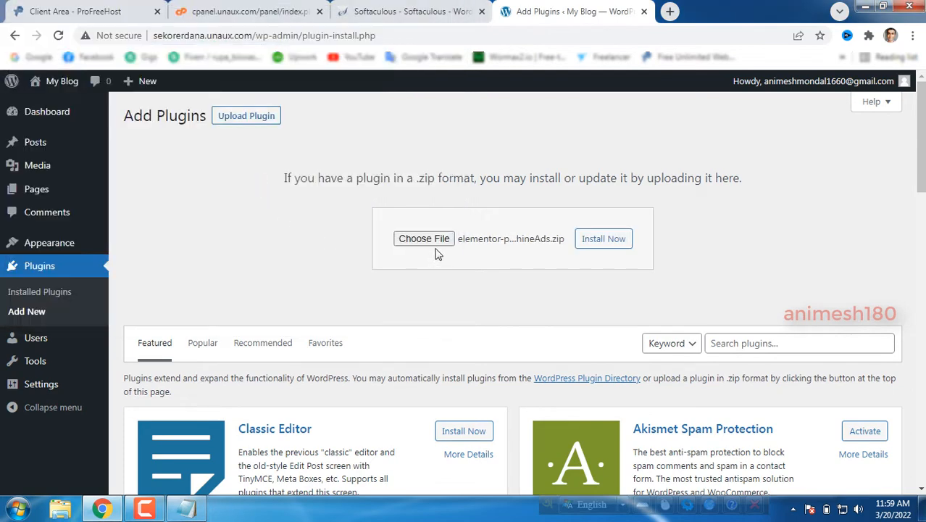
left_click(588, 245)
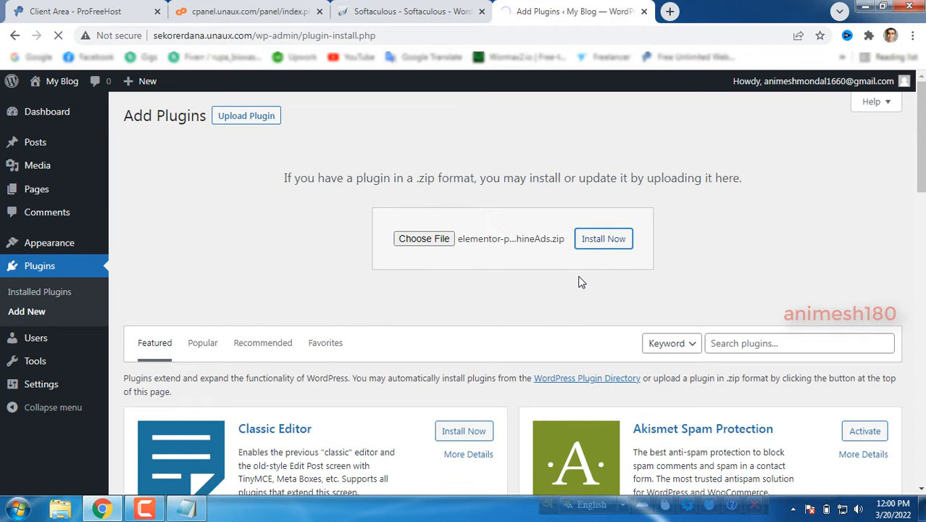
scroll(579, 281, "down", 5)
scroll(580, 281, "up", 5)
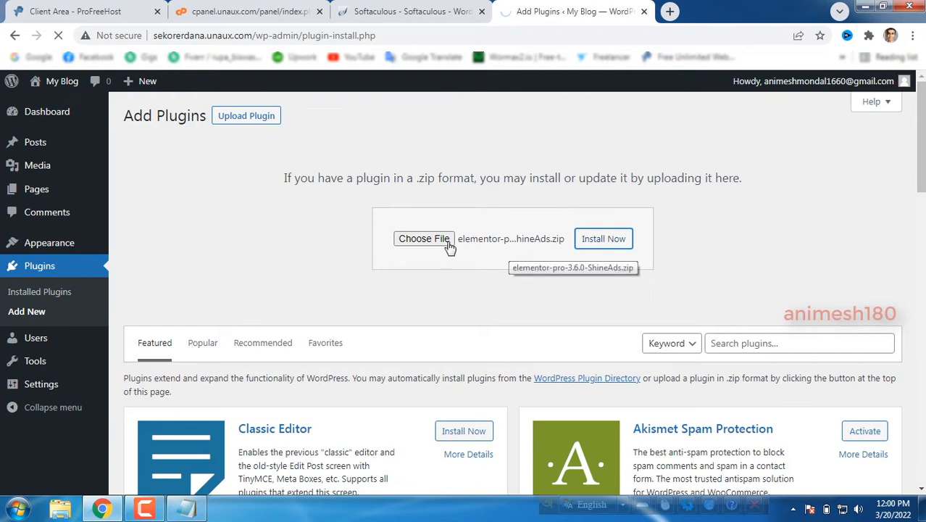
left_click(418, 242)
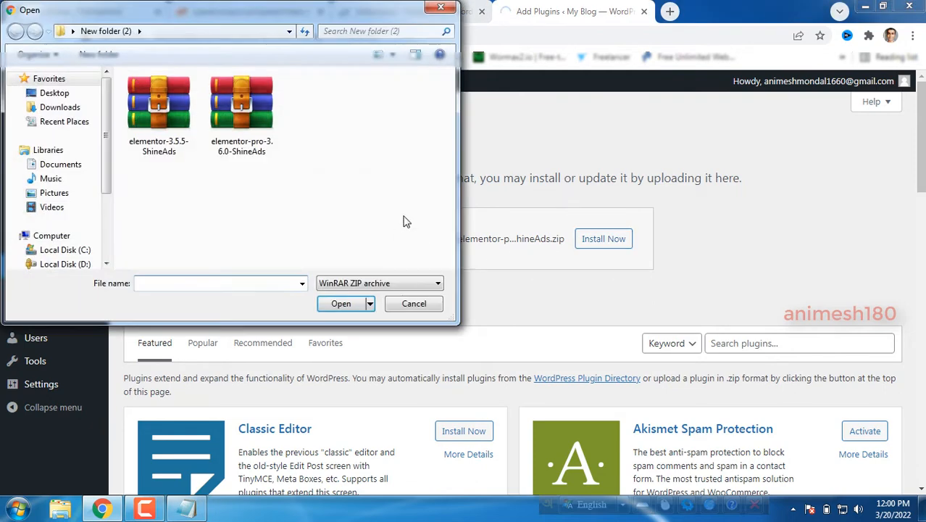
key("Escape")
right_click(476, 132)
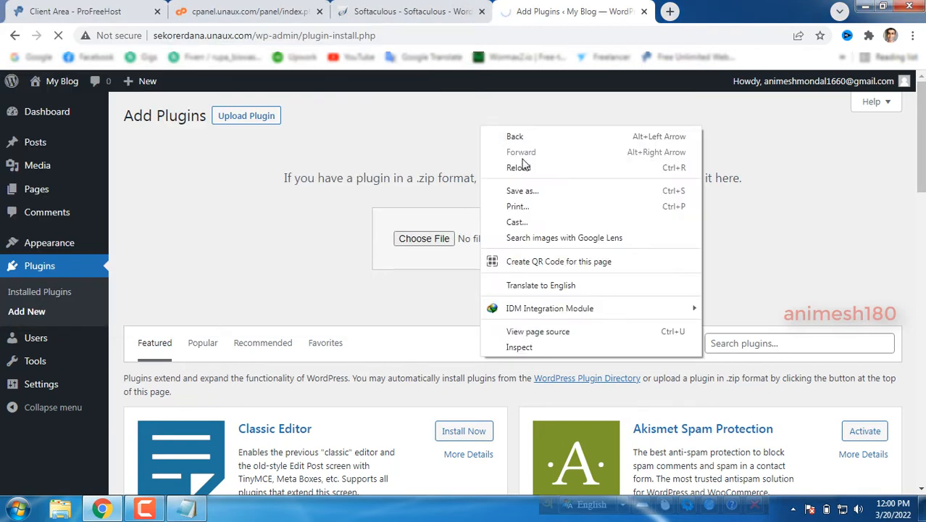
left_click(61, 39)
right_click(264, 164)
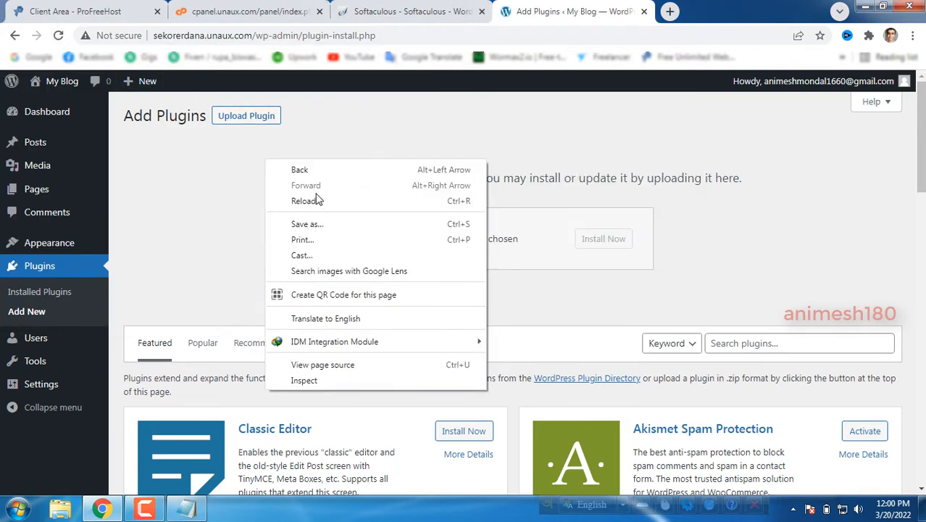
key("Escape")
Choose elementor-3.5.5-ShineAds.zip as the plugin file and install it.
left_click(412, 241)
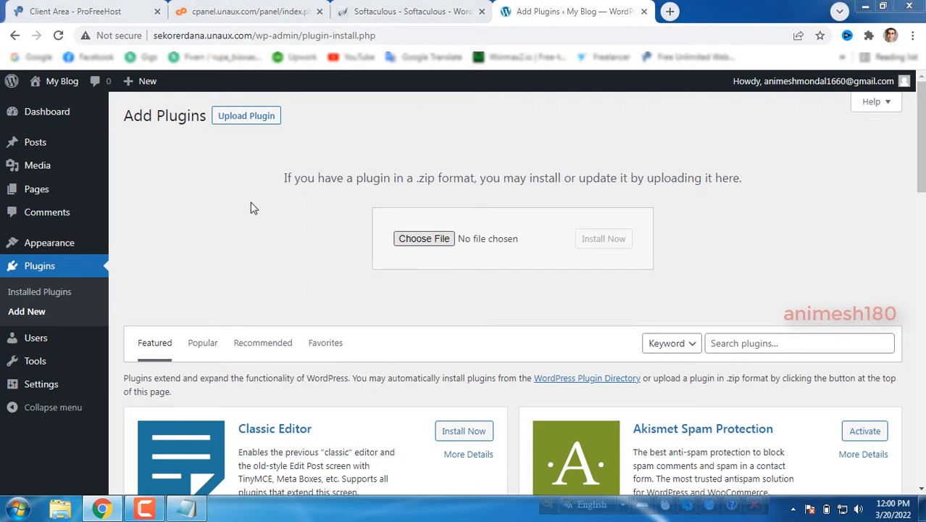
double_click(170, 136)
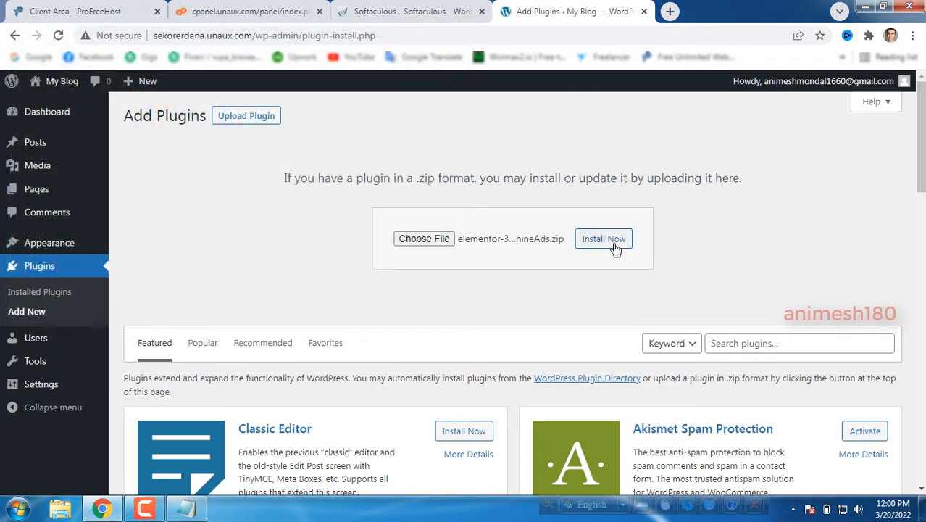
left_click(612, 246)
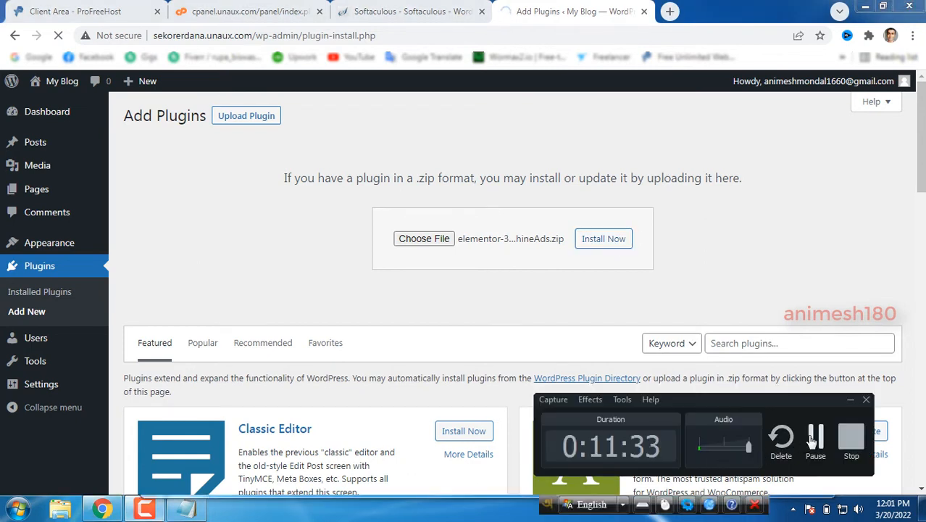
left_click(816, 439)
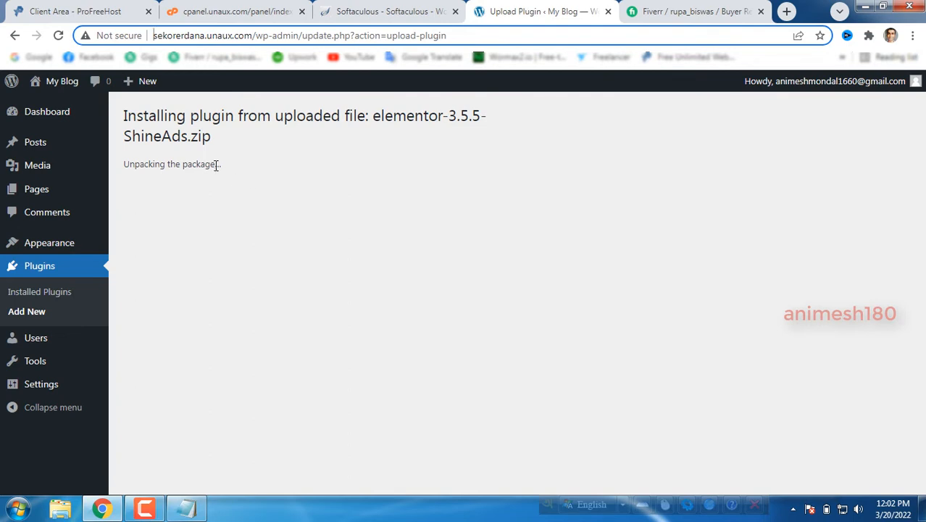
left_click_drag(216, 163, 243, 171)
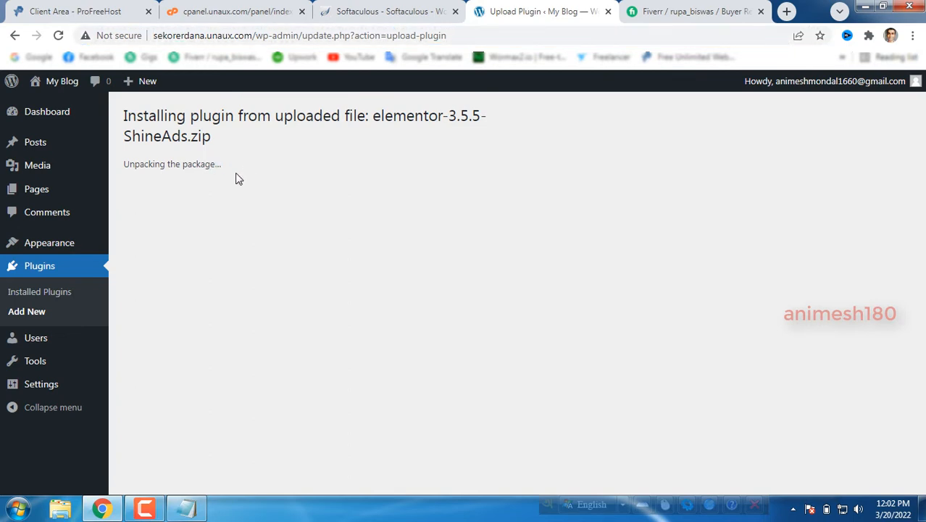
left_click_drag(216, 172, 229, 174)
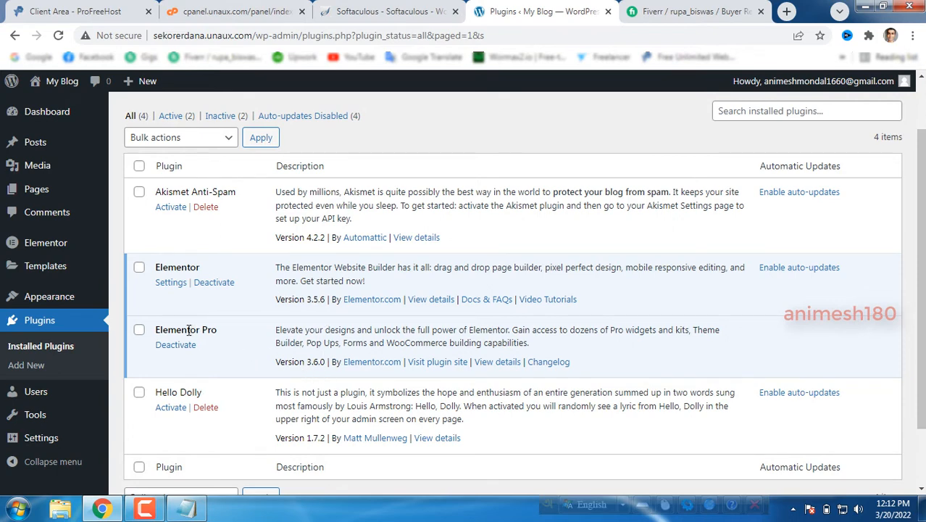
View the Elementor general settings page and return to the WordPress Dashboard.
left_click(56, 250)
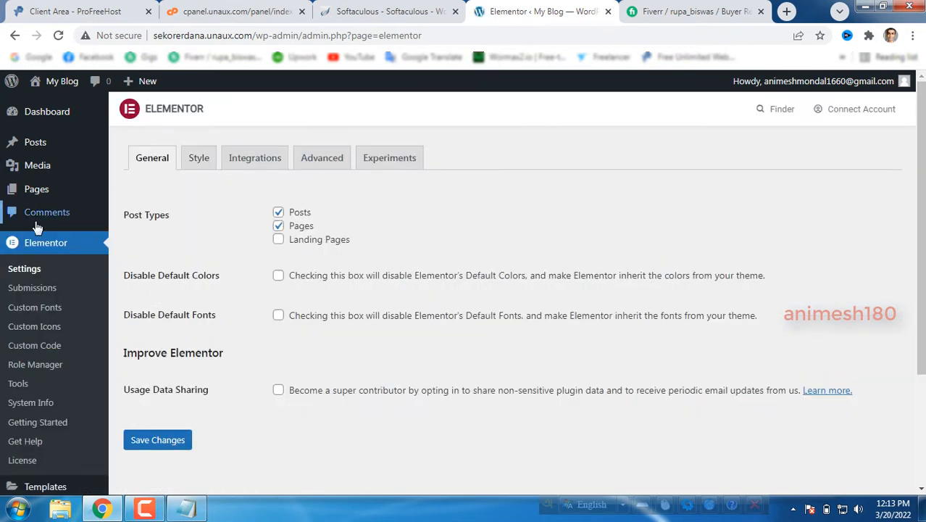
mouse_move(39, 200)
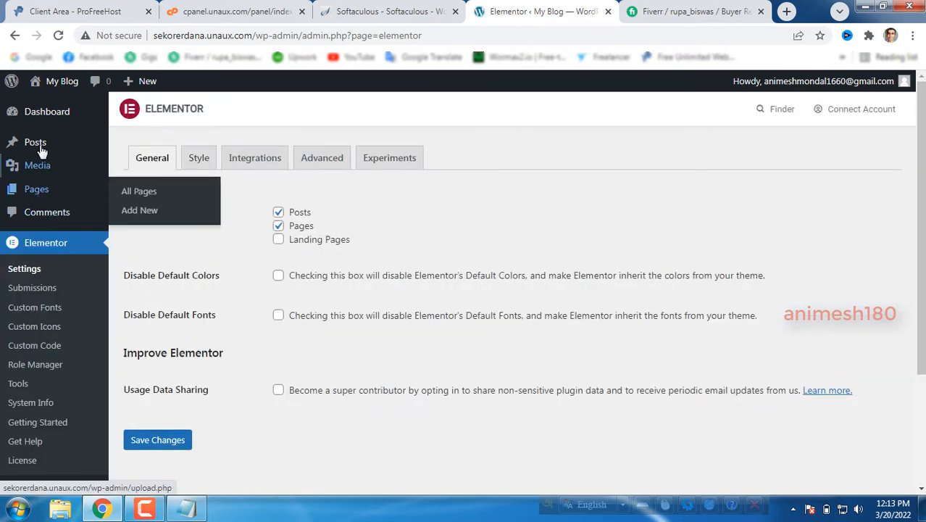
left_click(40, 122)
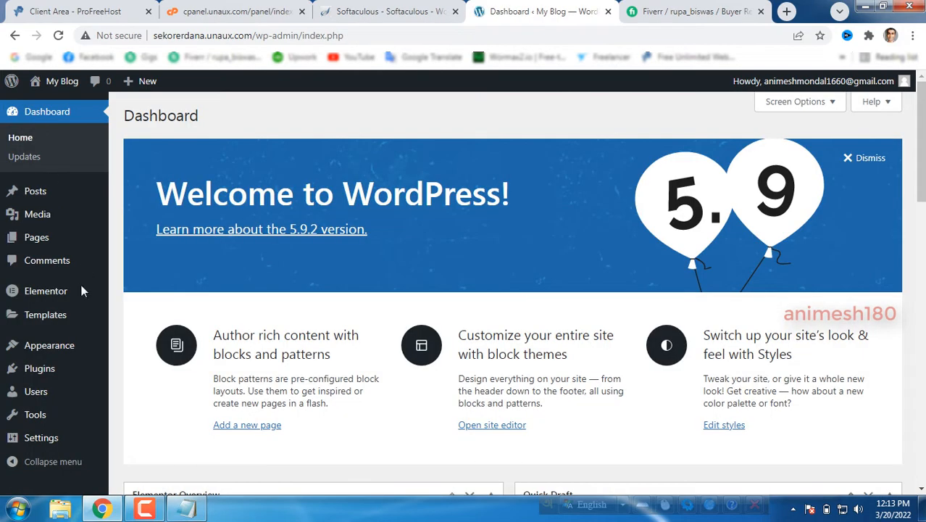
Look through the installed themes and go to the Add Themes page to pick a new one.
mouse_move(50, 375)
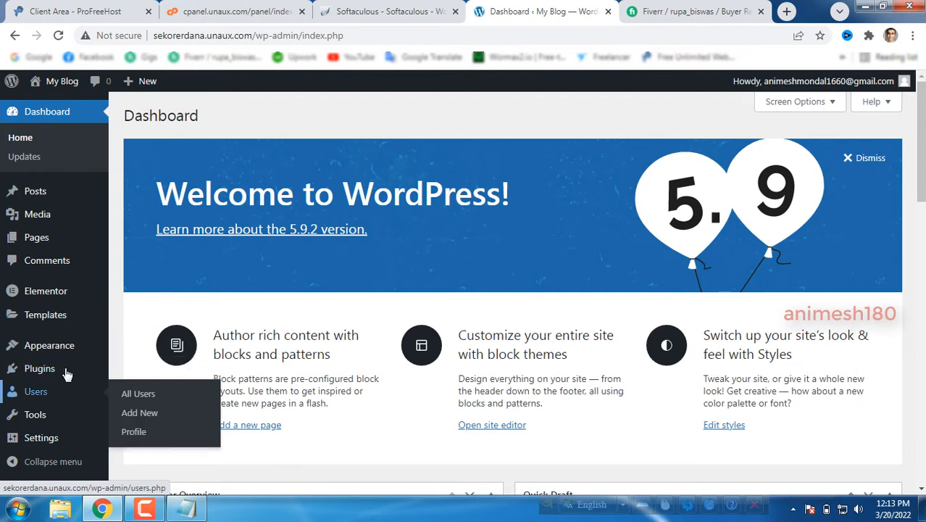
mouse_move(66, 352)
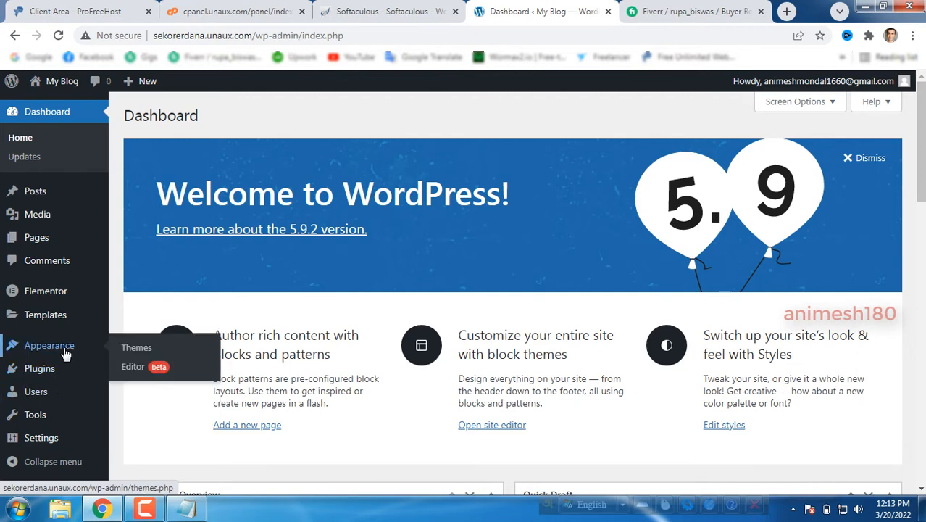
left_click(148, 353)
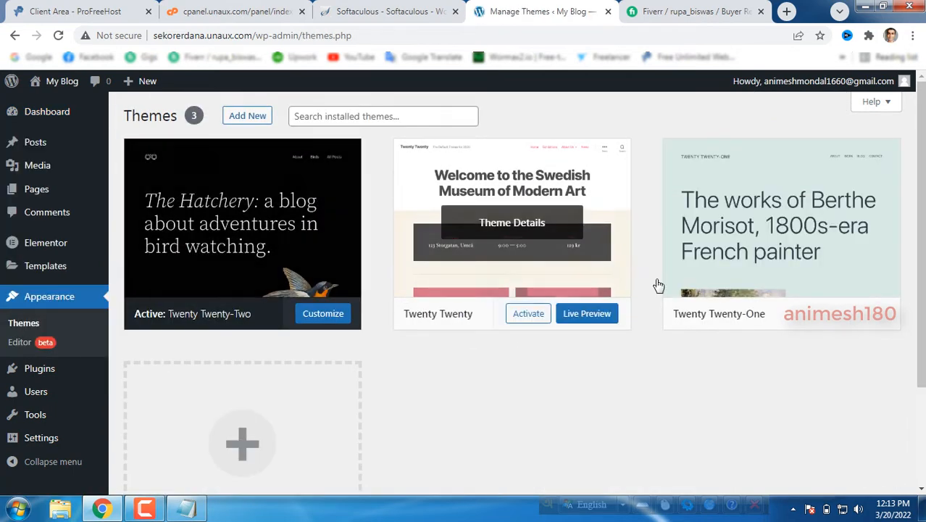
scroll(453, 403, "down", 2)
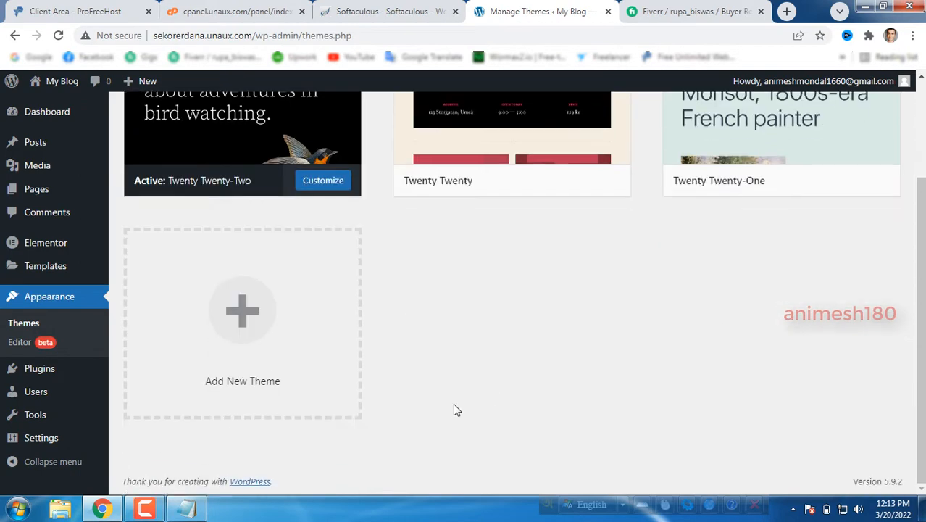
scroll(452, 403, "up", 2)
left_click(252, 116)
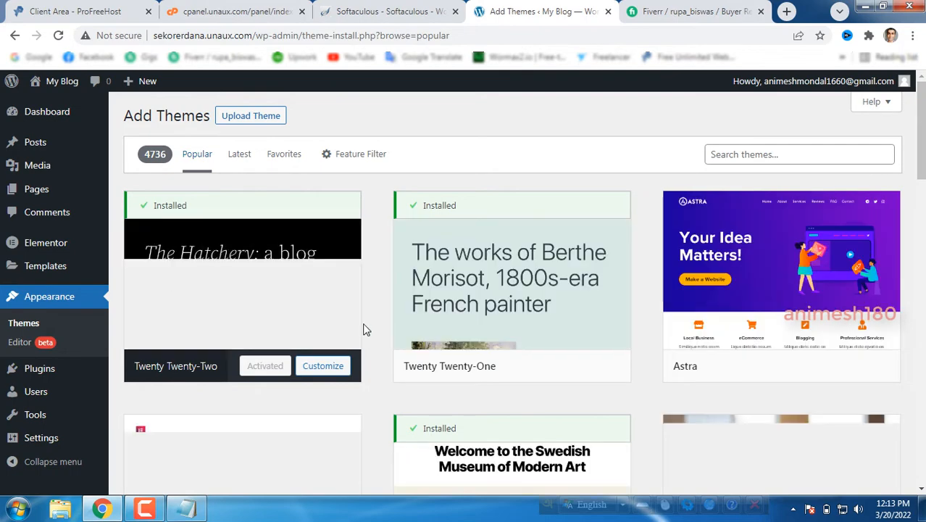
Install the Astra theme from the popular themes and activate it.
mouse_move(762, 276)
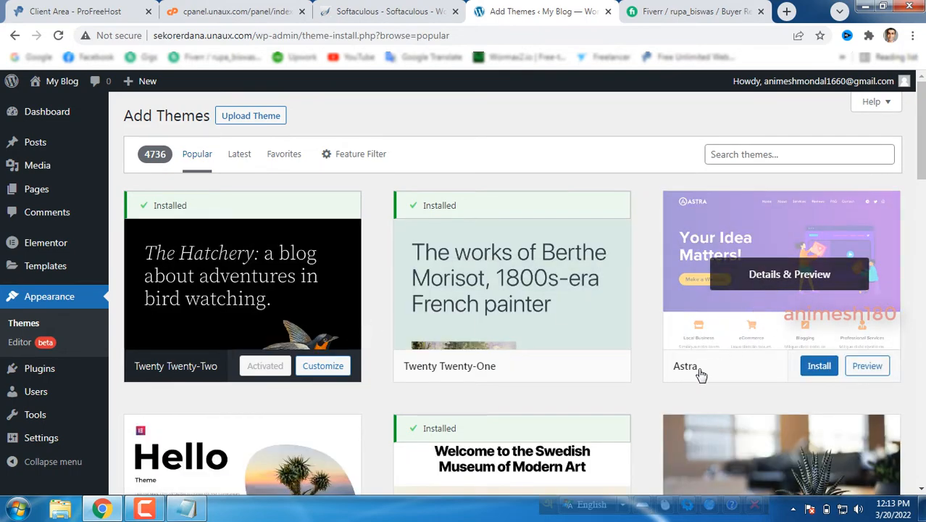
left_click(819, 366)
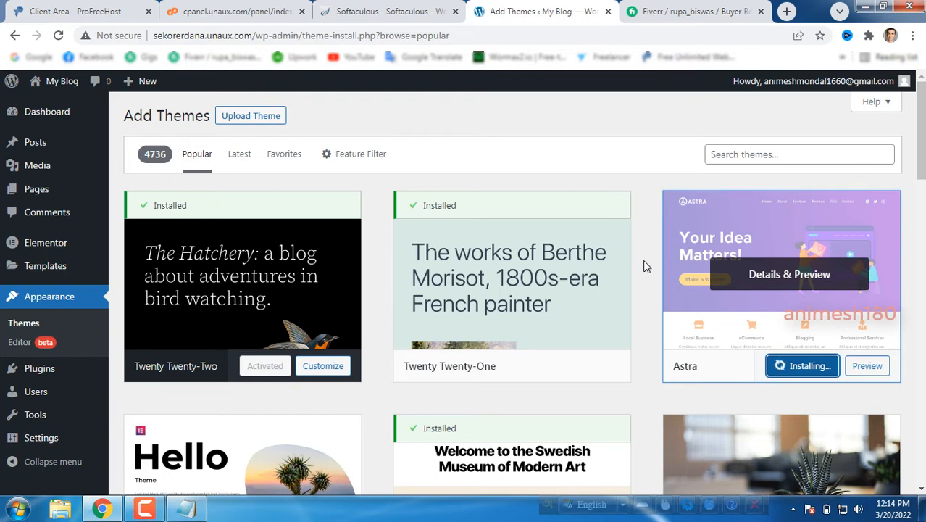
left_click(153, 511)
left_click(817, 441)
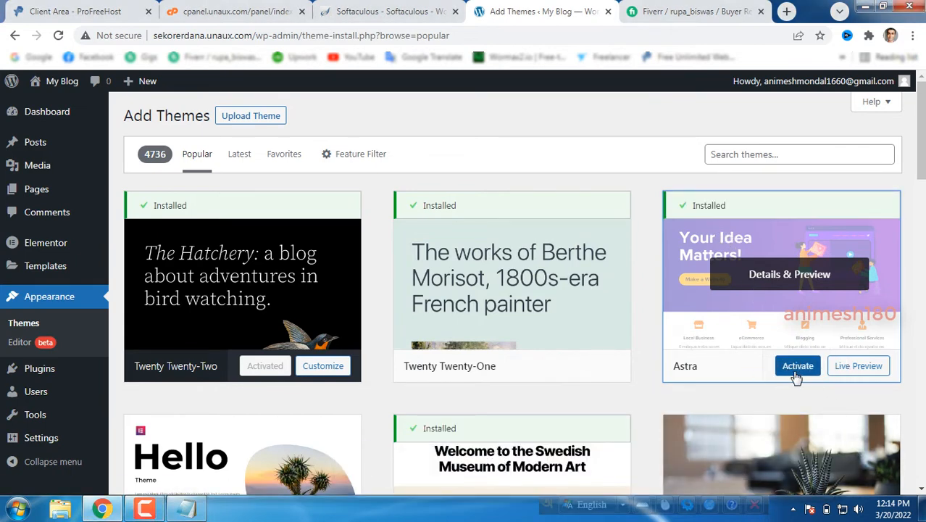
left_click(796, 371)
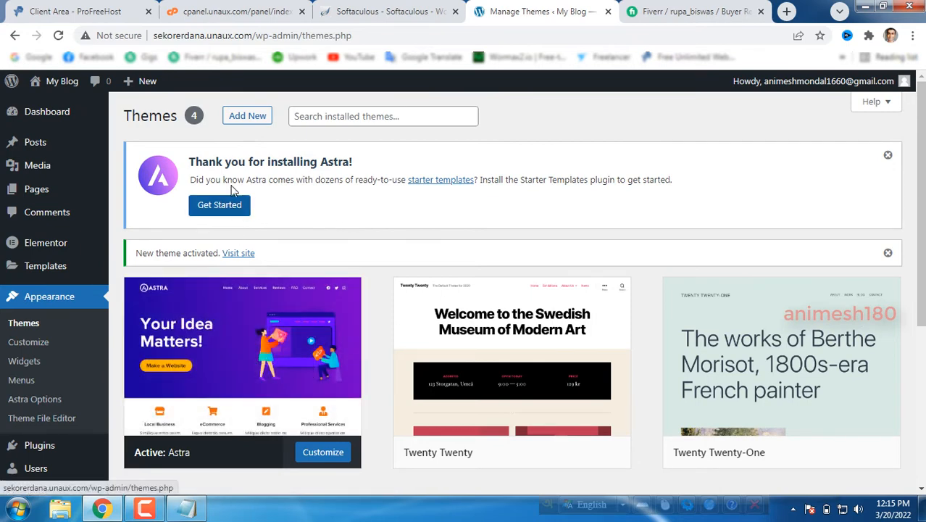
Install and activate the Starter Templates plugin from the Astra notice and choose Elementor as the page builder.
left_click(220, 210)
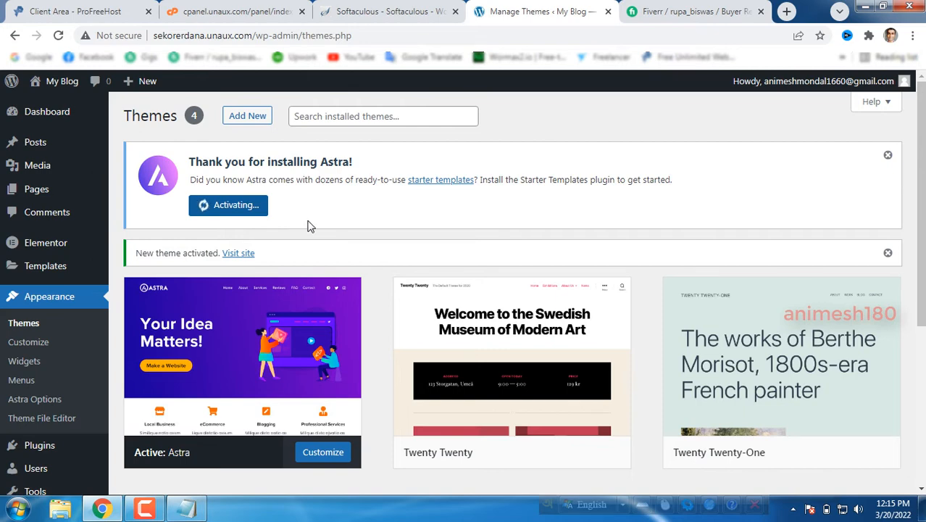
left_click(145, 507)
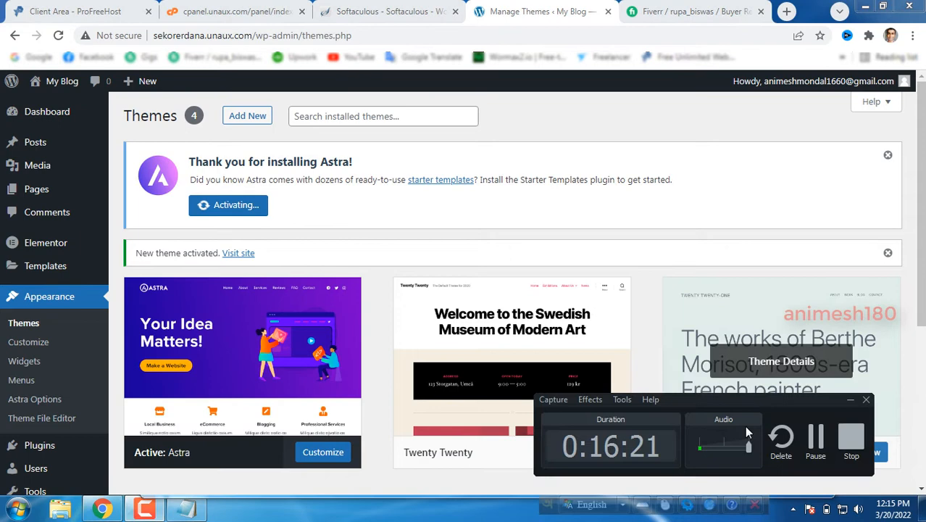
left_click(815, 439)
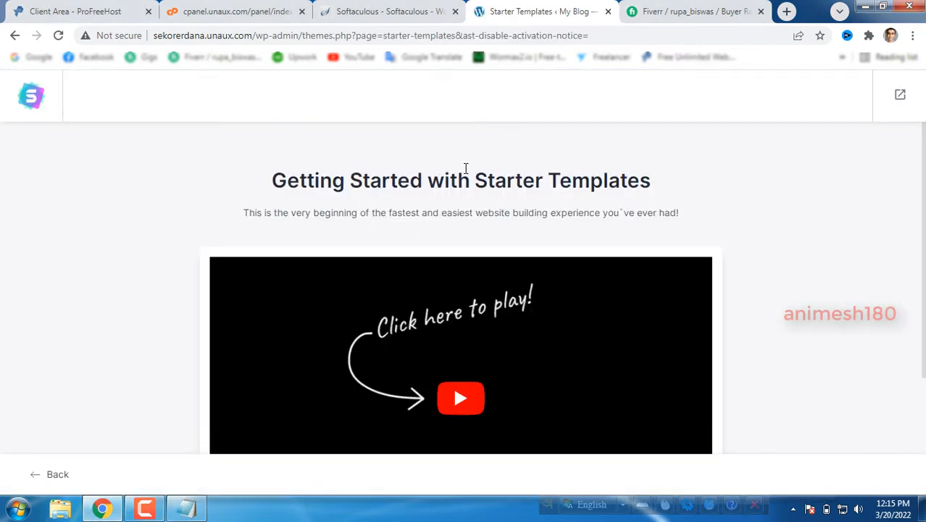
scroll(456, 217, "down", 3)
scroll(447, 272, "up", 2)
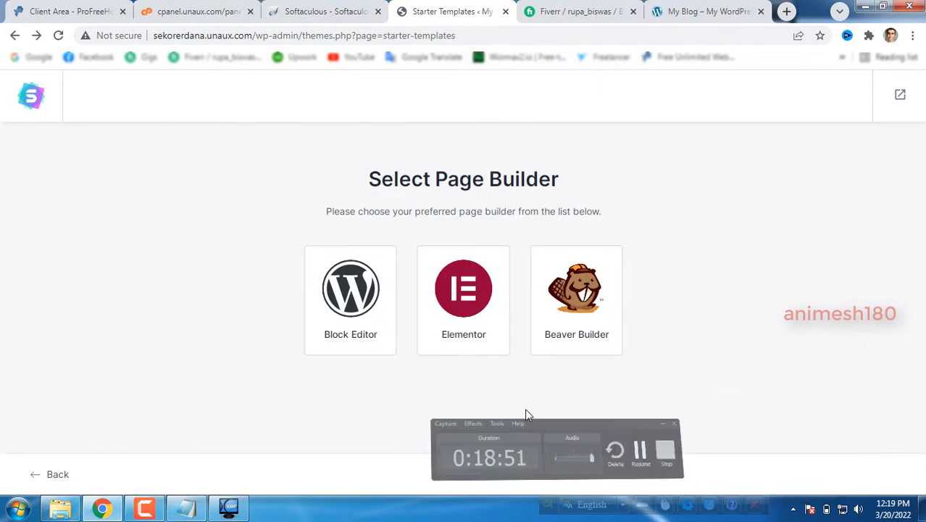
left_click(466, 291)
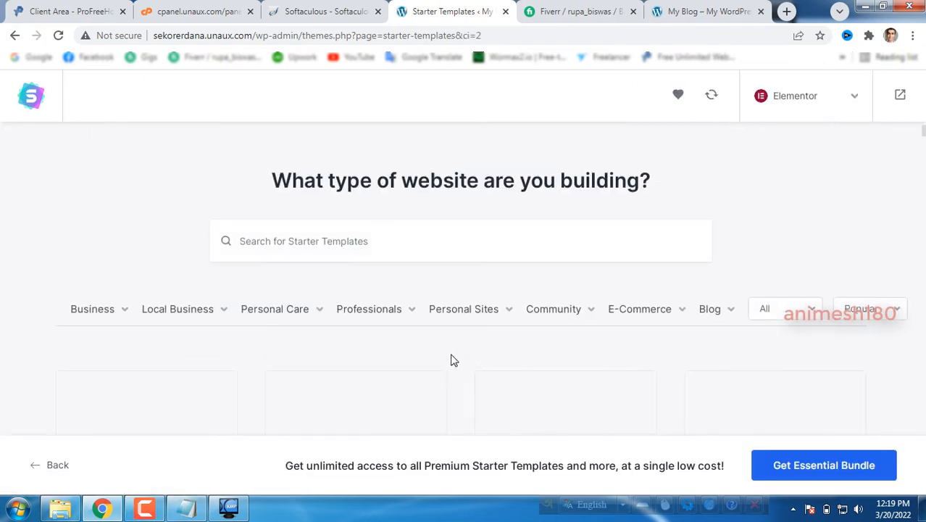
Browse the Elementor starter templates and select the Love Nature template.
scroll(451, 360, "down", 4)
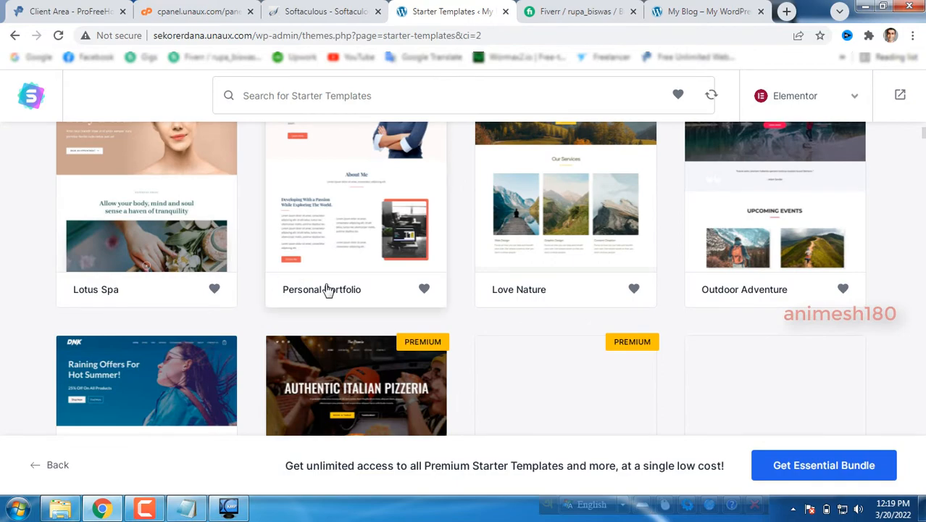
scroll(315, 288, "up", 4)
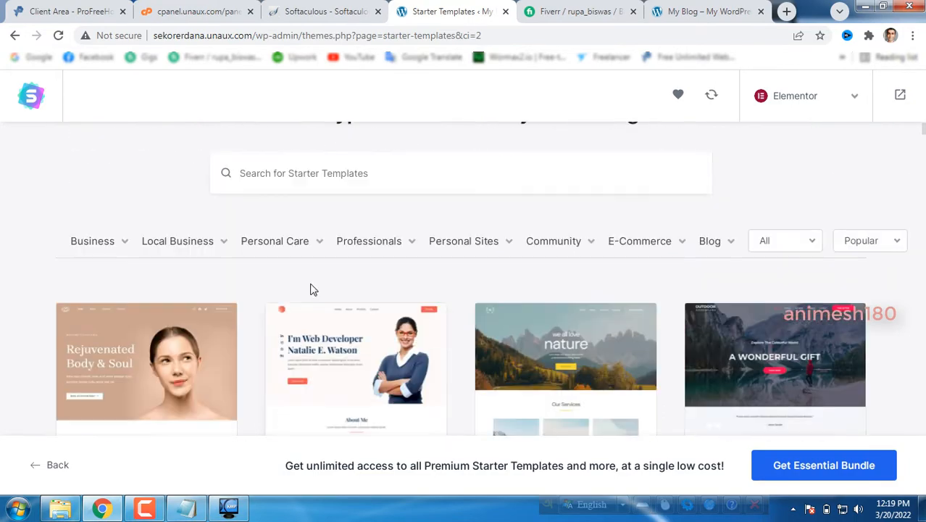
scroll(435, 289, "down", 5)
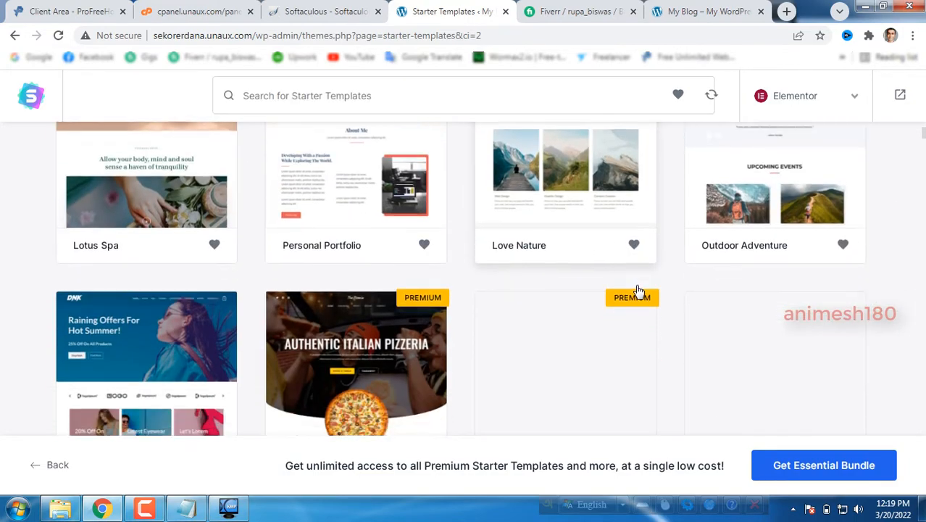
scroll(636, 293, "down", 2)
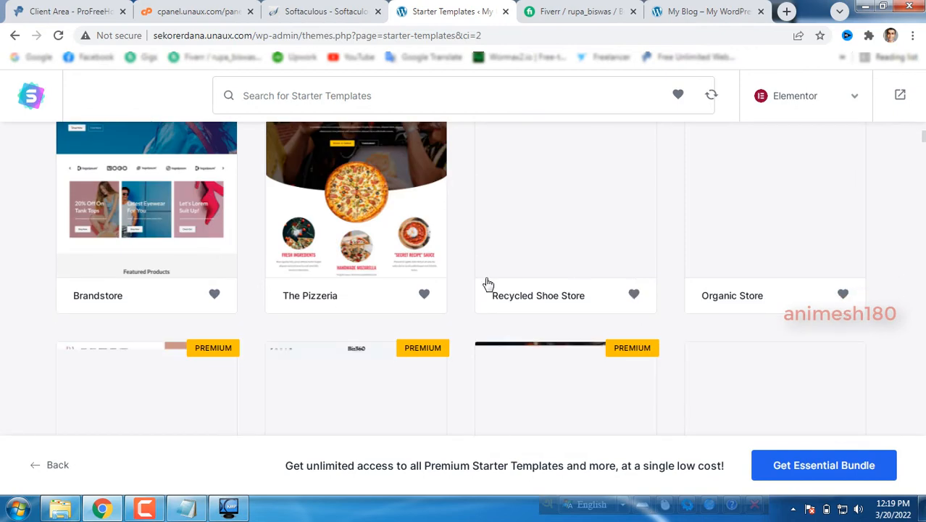
scroll(296, 286, "up", 1)
scroll(296, 287, "up", 2)
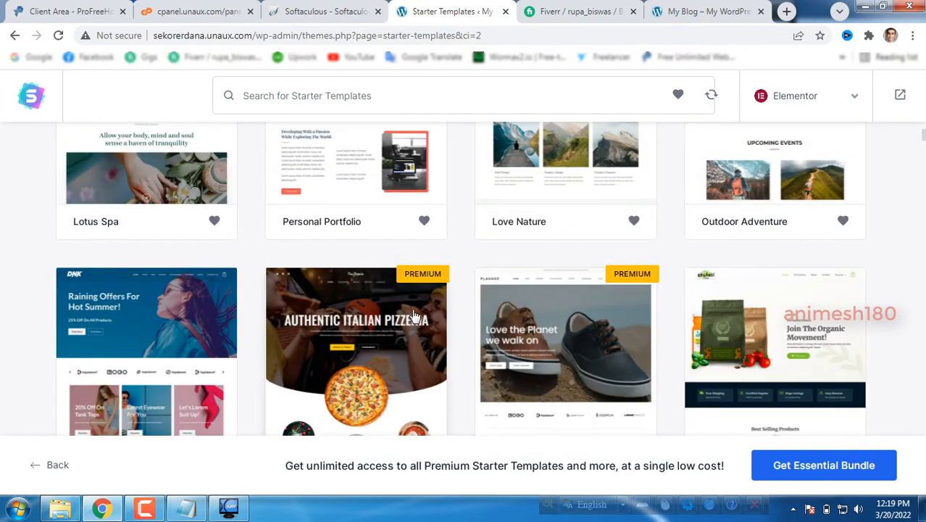
scroll(414, 317, "up", 2)
scroll(364, 321, "up", 1)
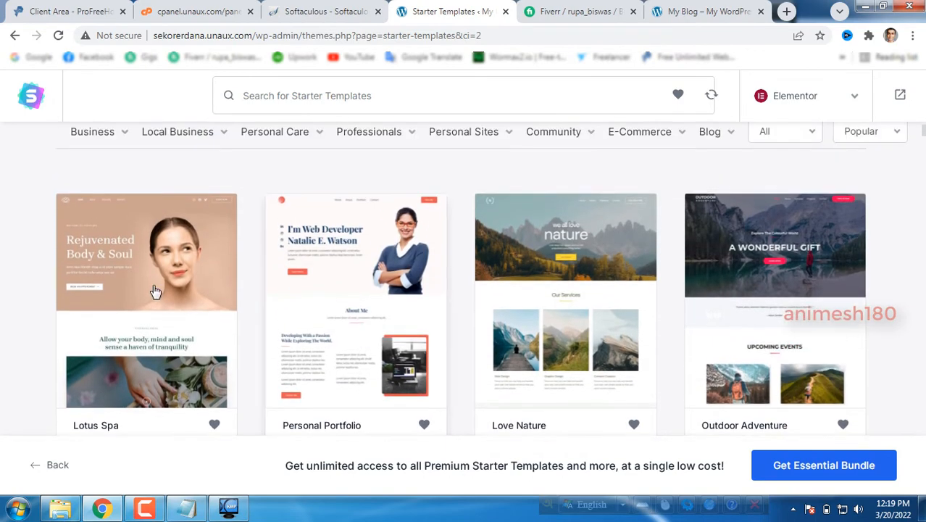
left_click(573, 289)
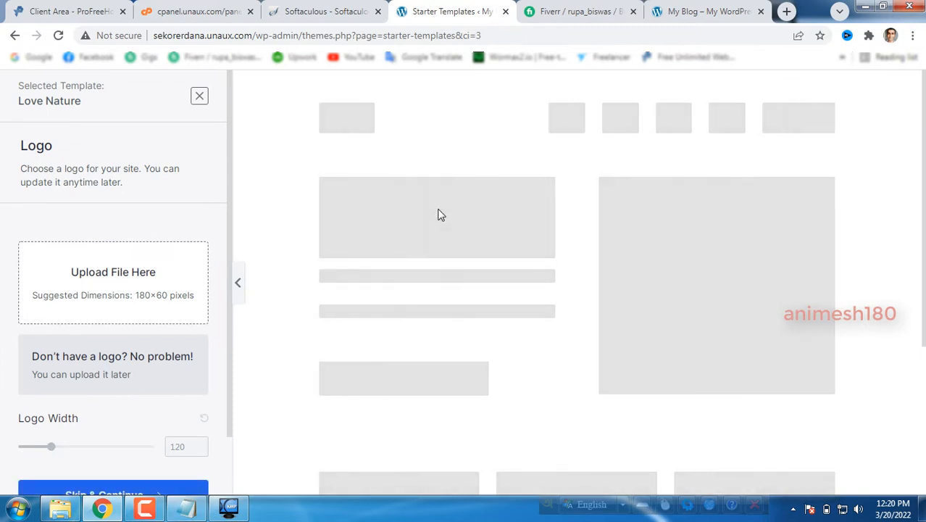
Skip the logo upload and continue with the template's default colors and fonts.
scroll(89, 416, "down", 3)
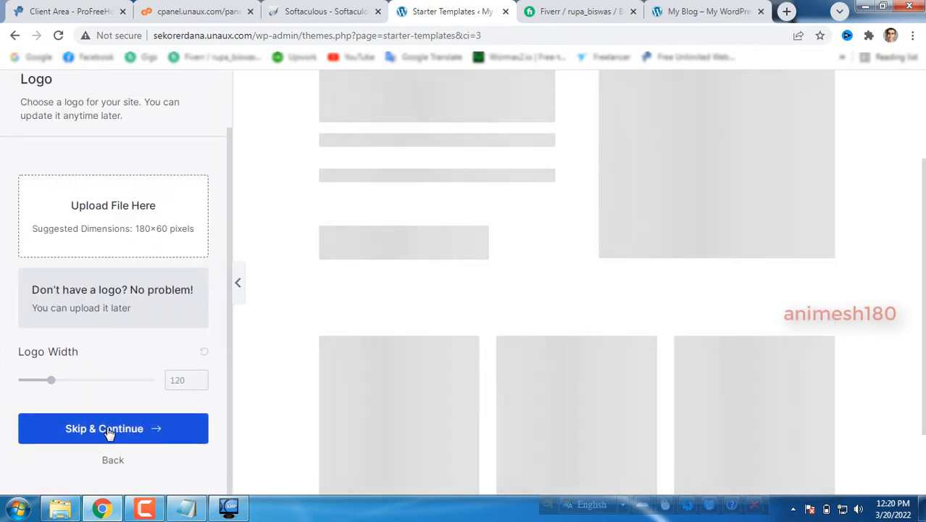
left_click(107, 430)
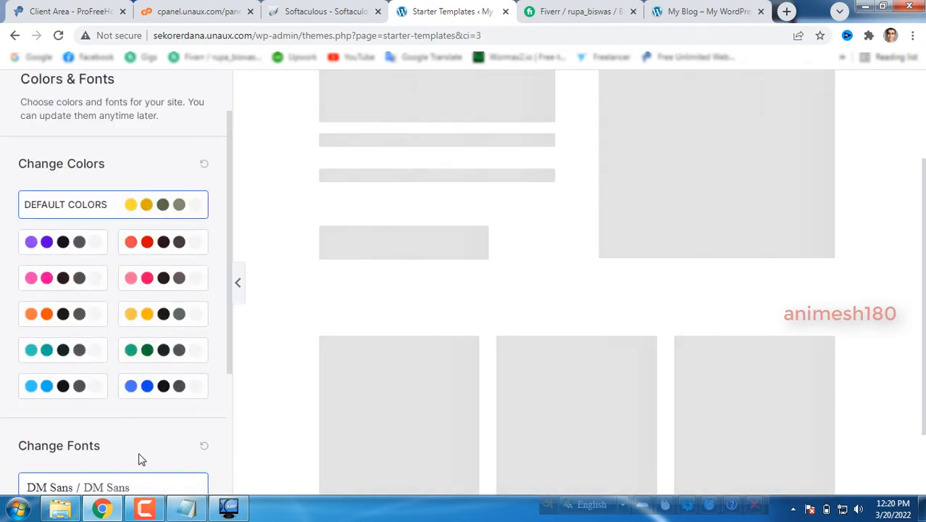
scroll(141, 457, "down", 3)
left_click(127, 435)
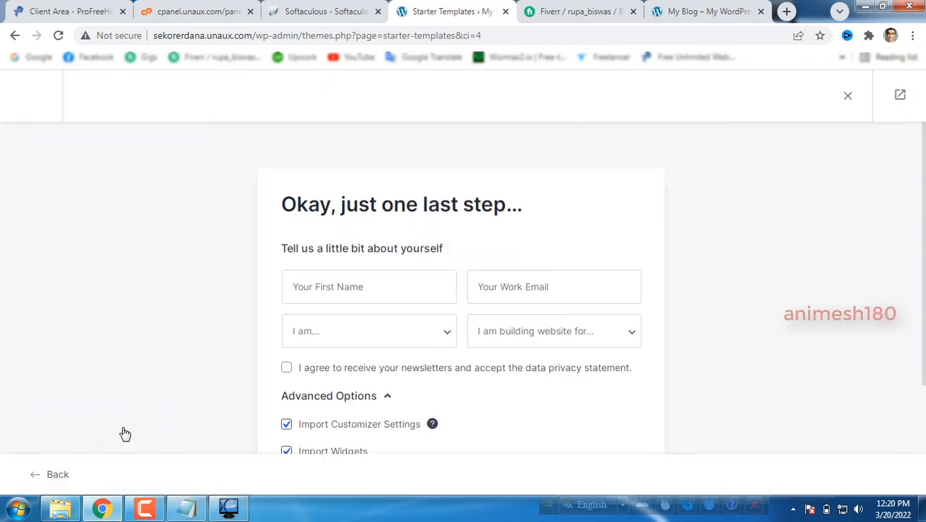
Fill in the first name and work e-mail in the template's final setup form.
scroll(426, 378, "down", 3)
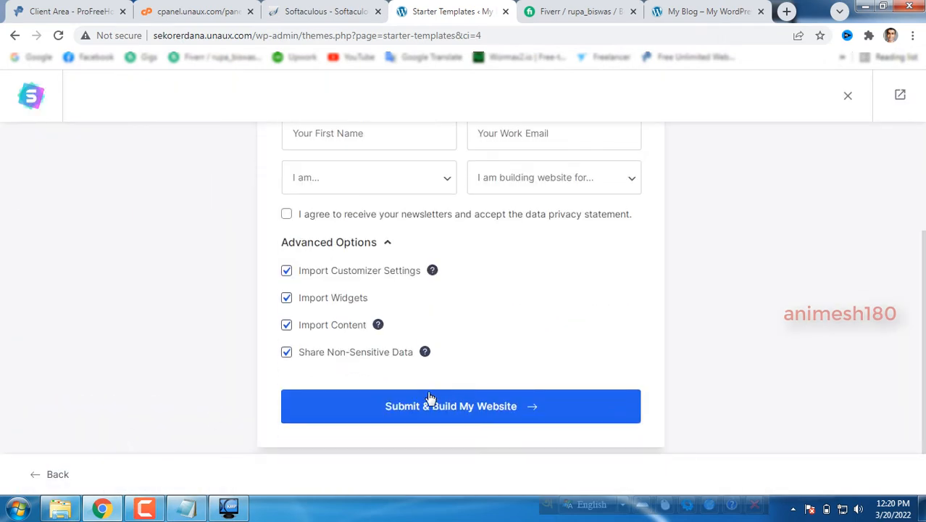
scroll(407, 428, "up", 3)
left_click(363, 278)
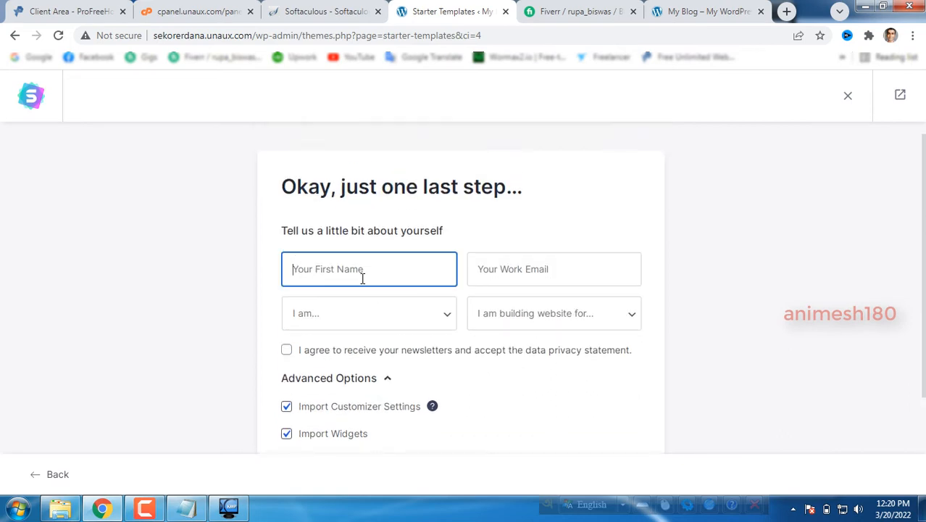
type("Animesh Mondal")
left_click(507, 269)
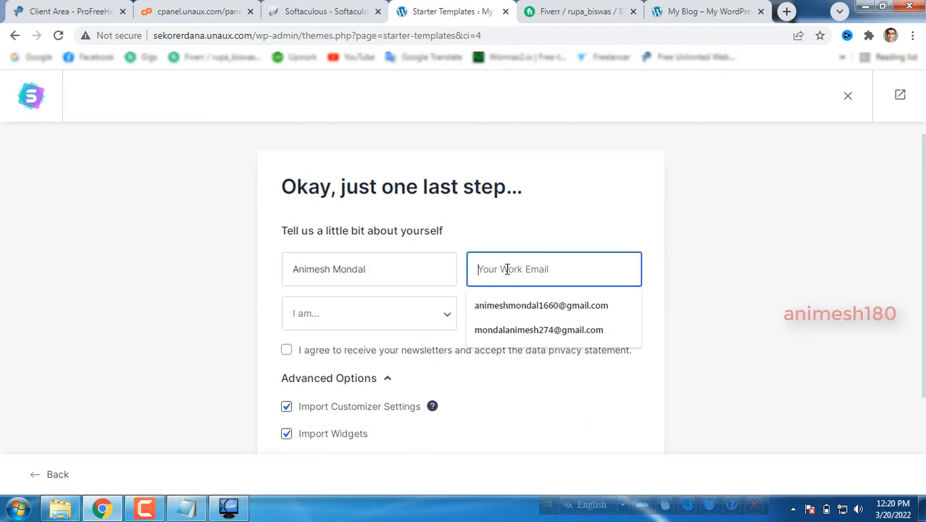
left_click(512, 305)
Set the profile to Expert building for Myself/My Company, accept the newsletter and privacy statement, and submit to build the website.
left_click(445, 330)
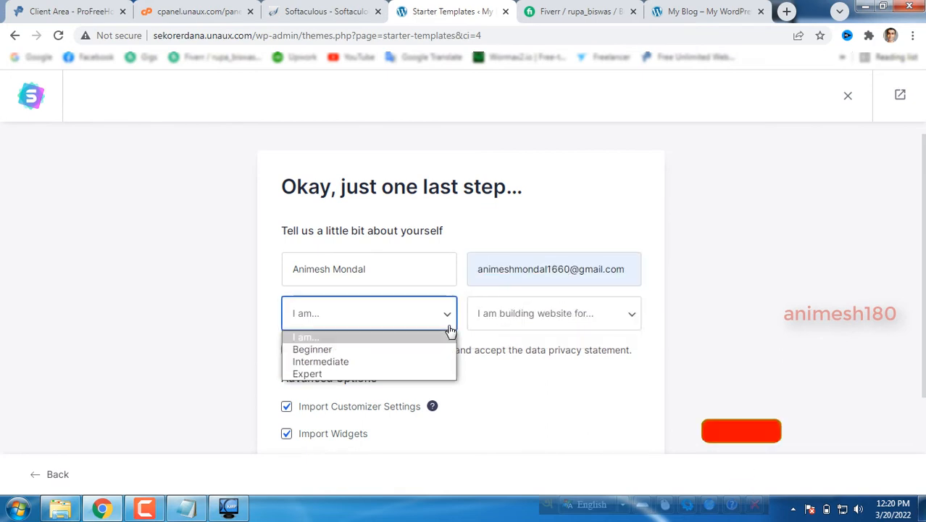
left_click(351, 374)
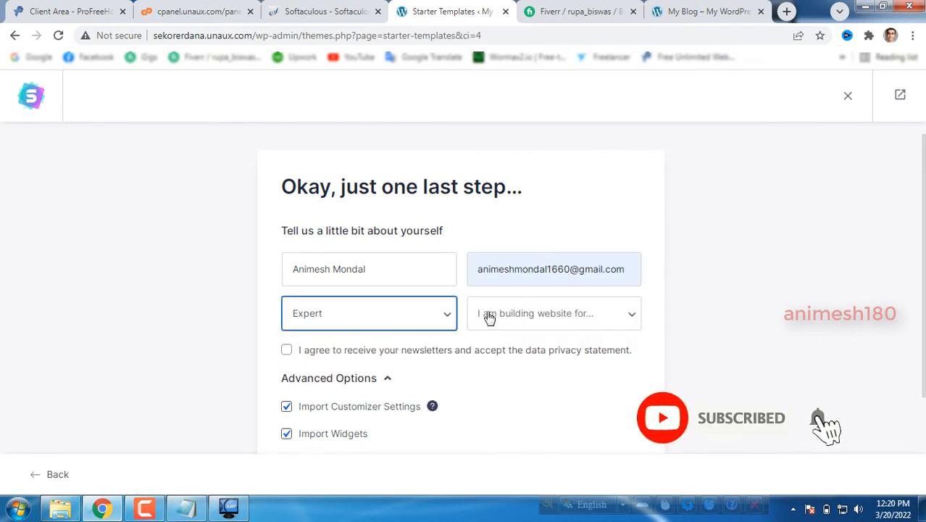
left_click(490, 315)
left_click(537, 349)
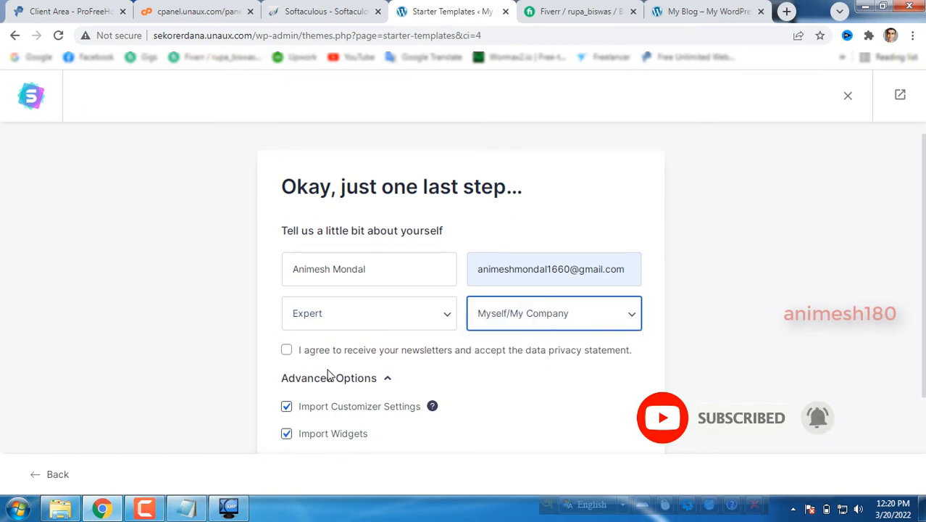
left_click(326, 350)
scroll(366, 382, "down", 2)
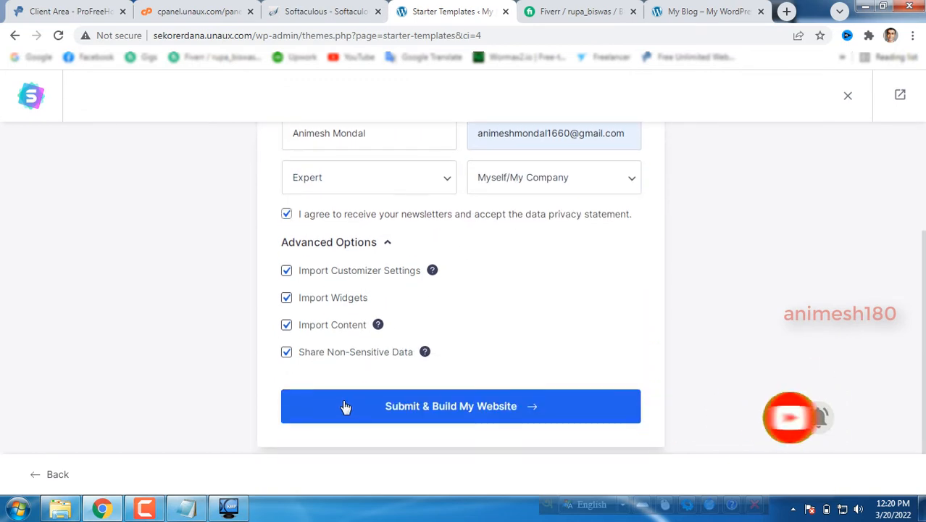
left_click(345, 408)
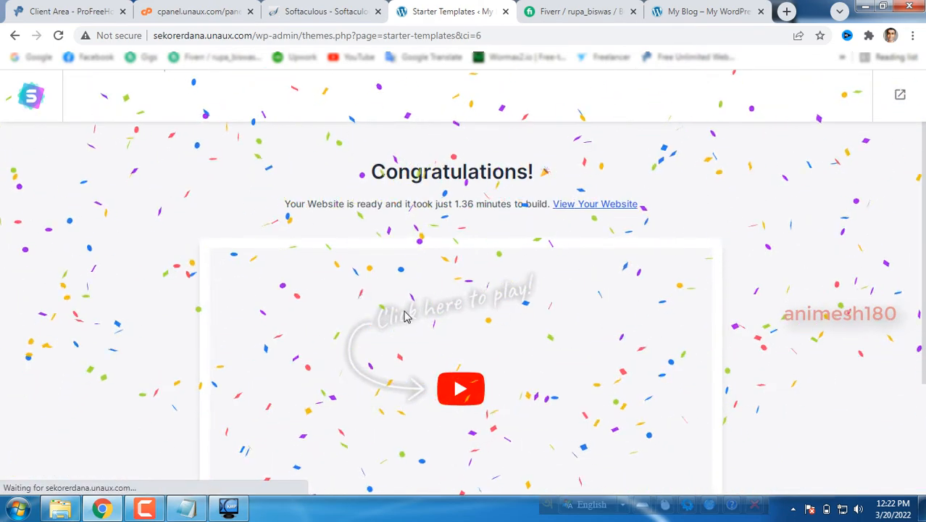
scroll(436, 298, "down", 1)
scroll(436, 298, "down", 3)
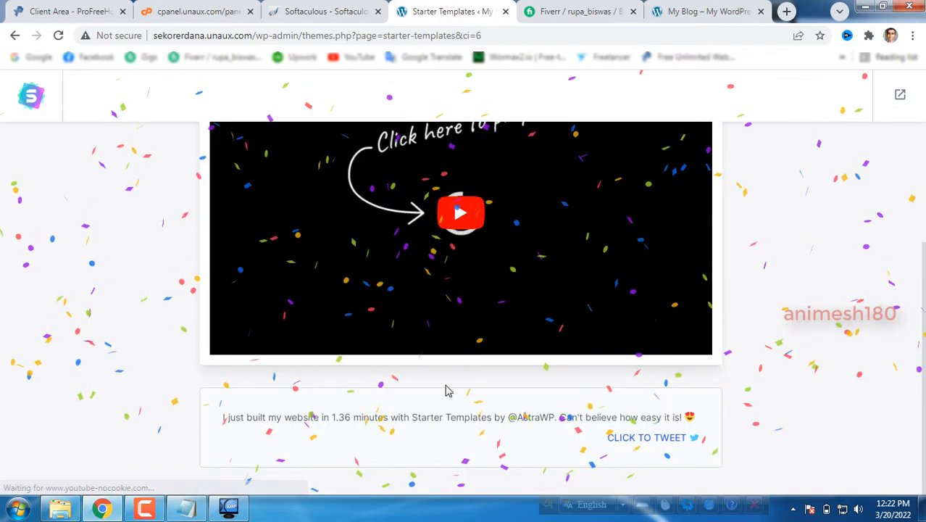
left_click(624, 443)
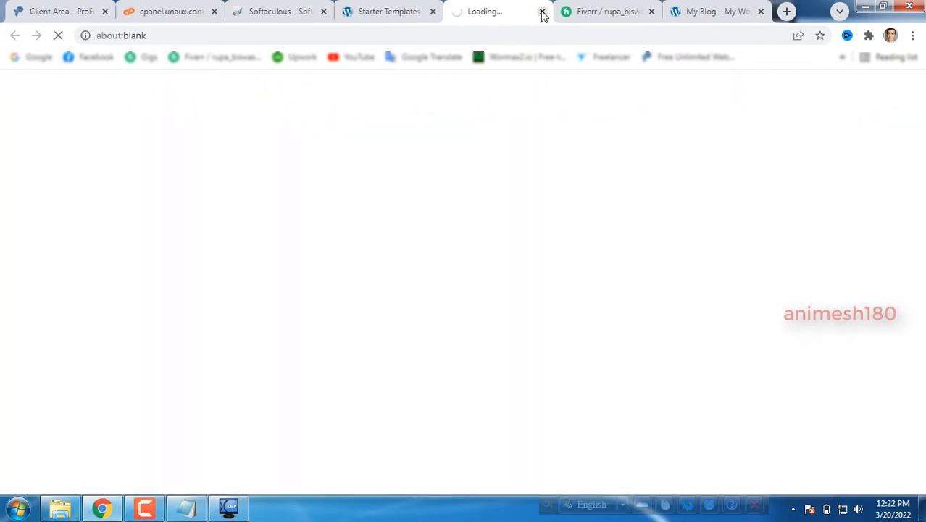
left_click(542, 14)
Reload the sekorerdana.unaux.com front page and look through the imported Love Nature homepage.
left_click(594, 12)
right_click(414, 220)
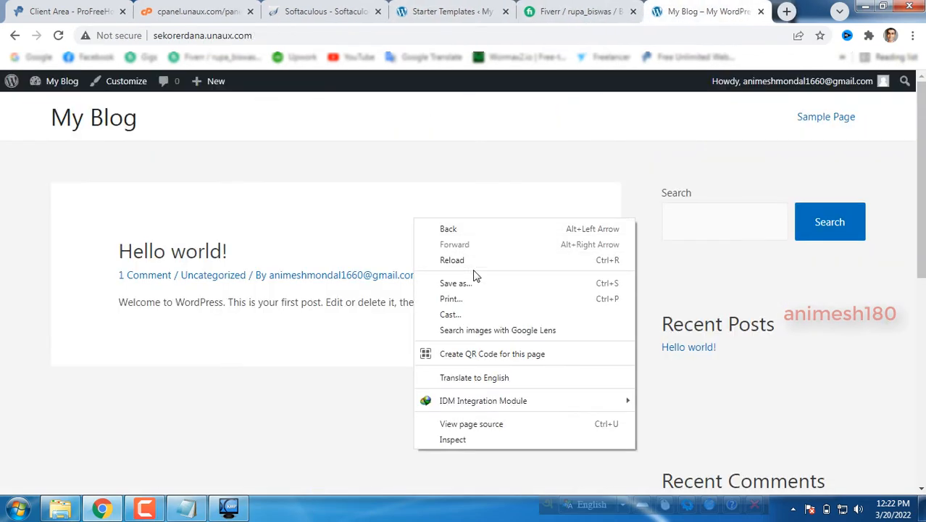
left_click(474, 262)
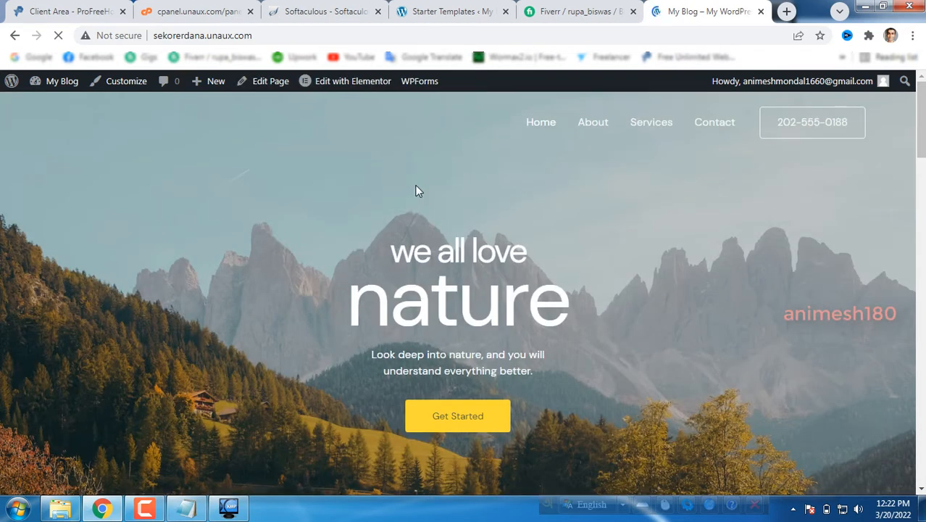
scroll(418, 190, "down", 10)
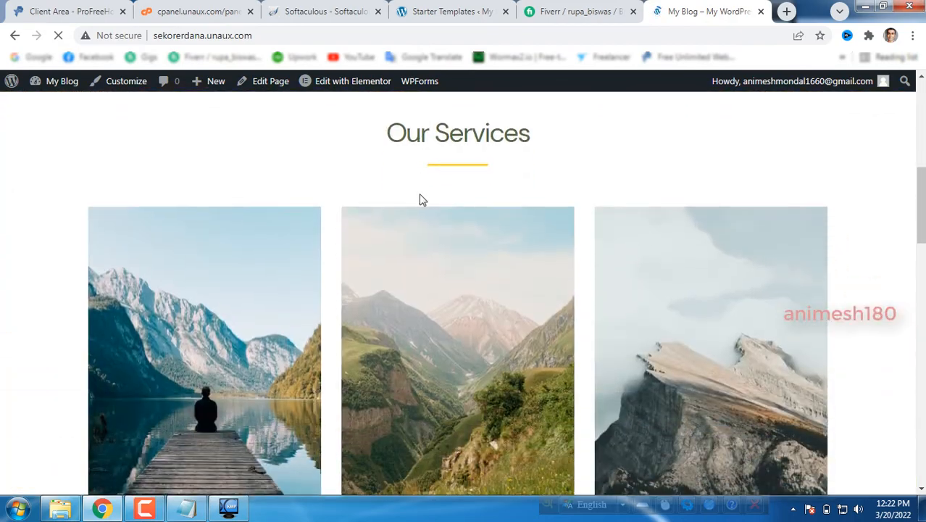
scroll(424, 207, "down", 2)
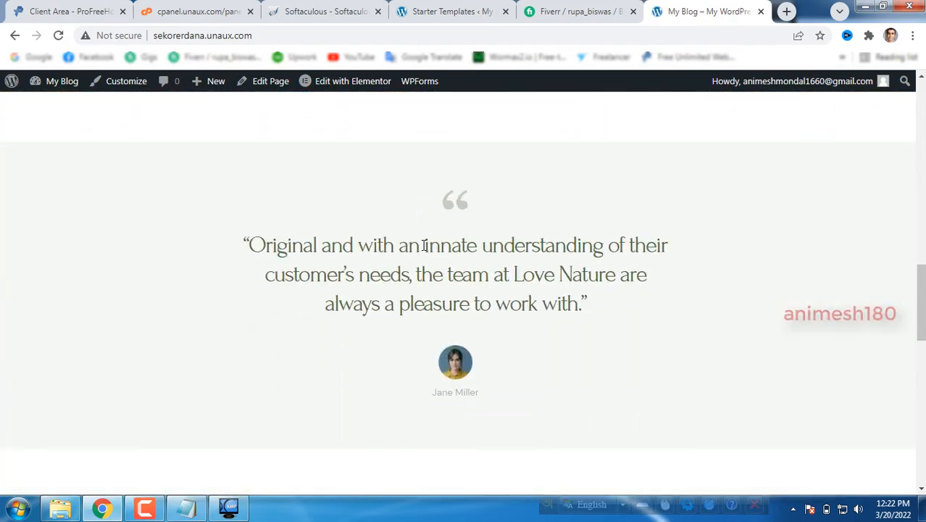
scroll(424, 245, "up", 12)
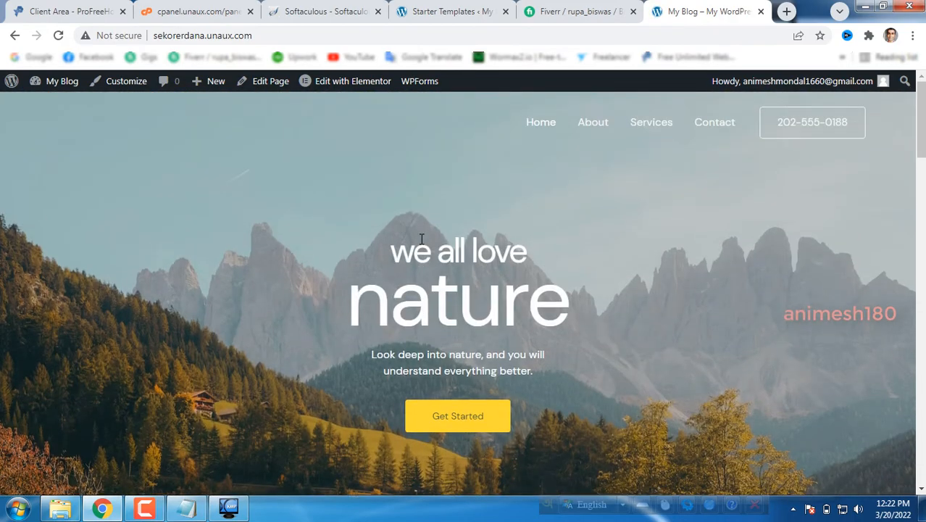
Open the site's homepage for editing in Elementor.
mouse_move(322, 91)
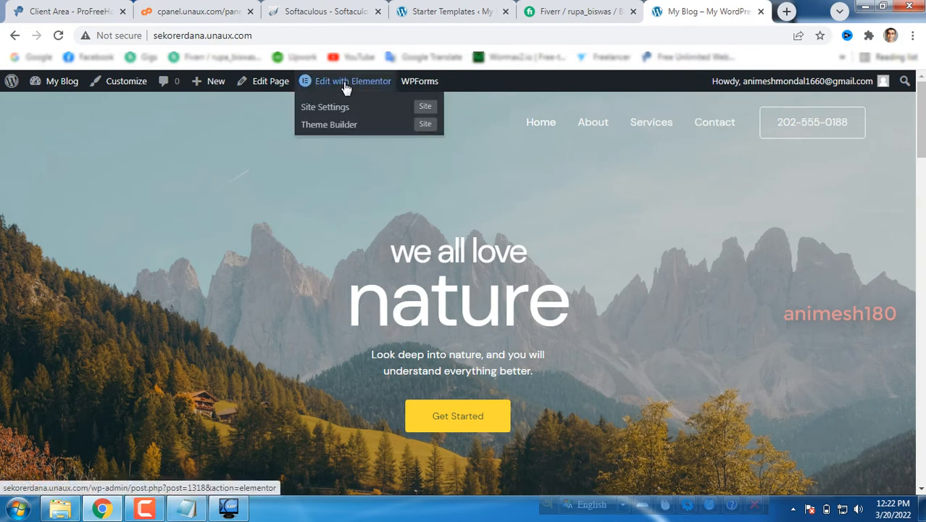
left_click(345, 85)
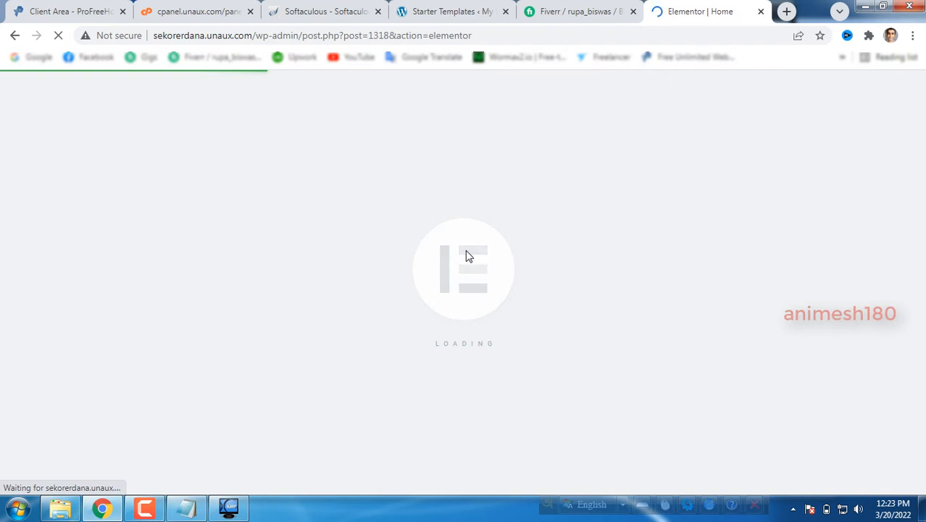
left_click(152, 505)
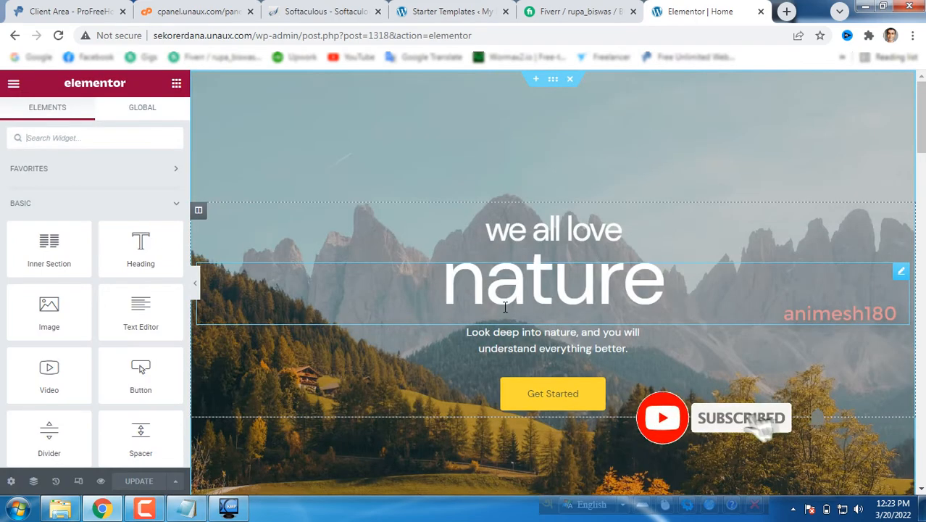
Clear the title text of the large "nature" heading in the hero section.
double_click(526, 230)
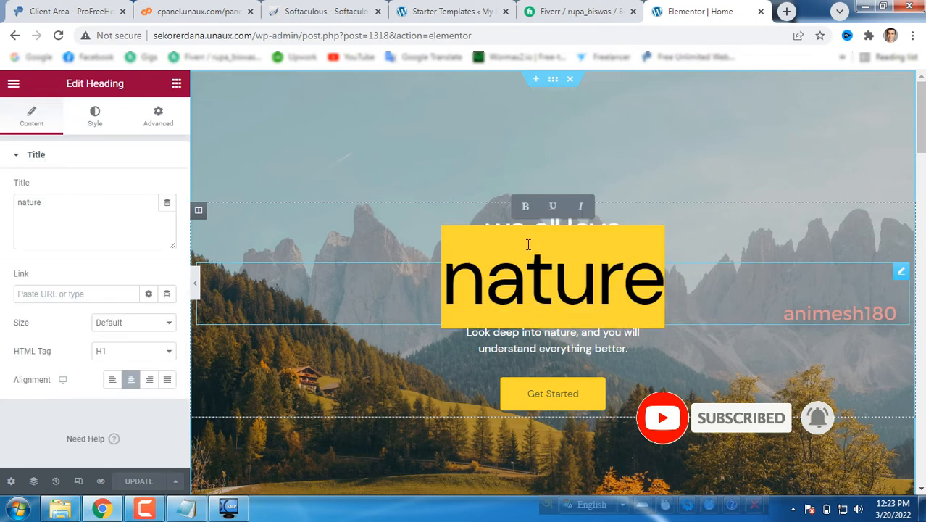
left_click(516, 305)
left_click_drag(444, 293, 661, 293)
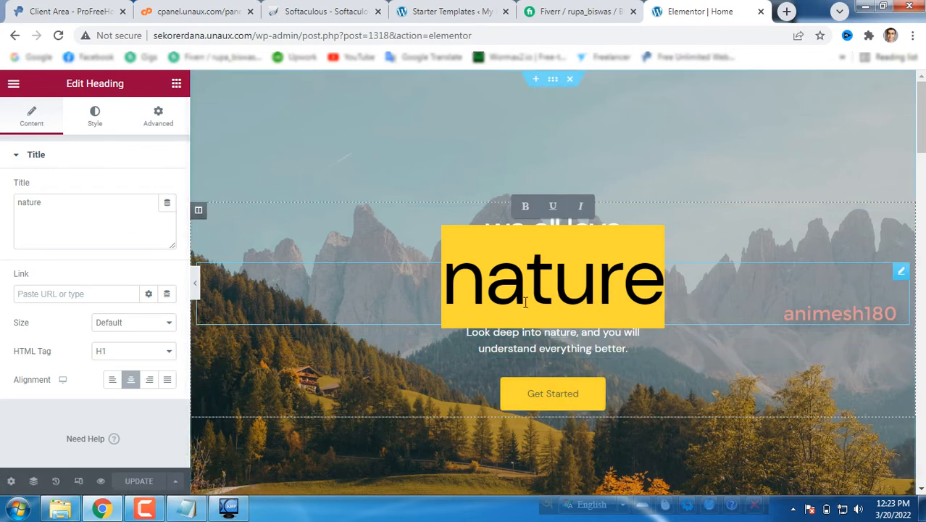
left_click_drag(93, 208, 2, 217)
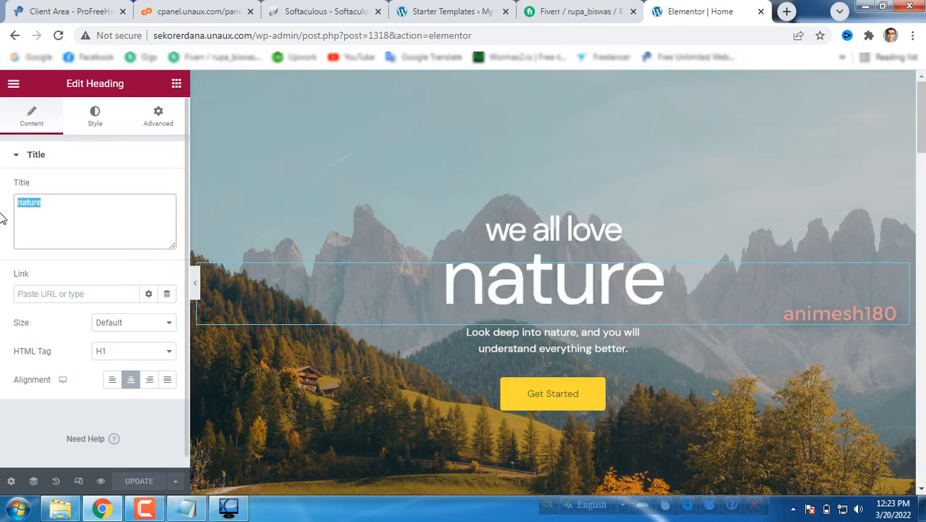
type("gfdm fdsljfd")
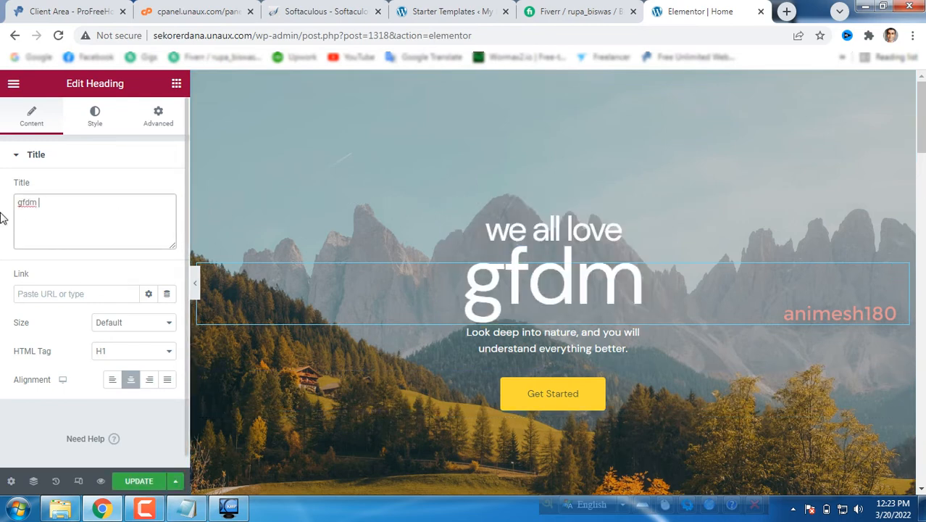
key("BackSpace")
key("BackSpace")
key("BackSpace")
key("BackSpace")
key("BackSpace")
key("BackSpace")
key("BackSpace")
key("BackSpace")
key("BackSpace")
key("BackSpace")
key("BackSpace")
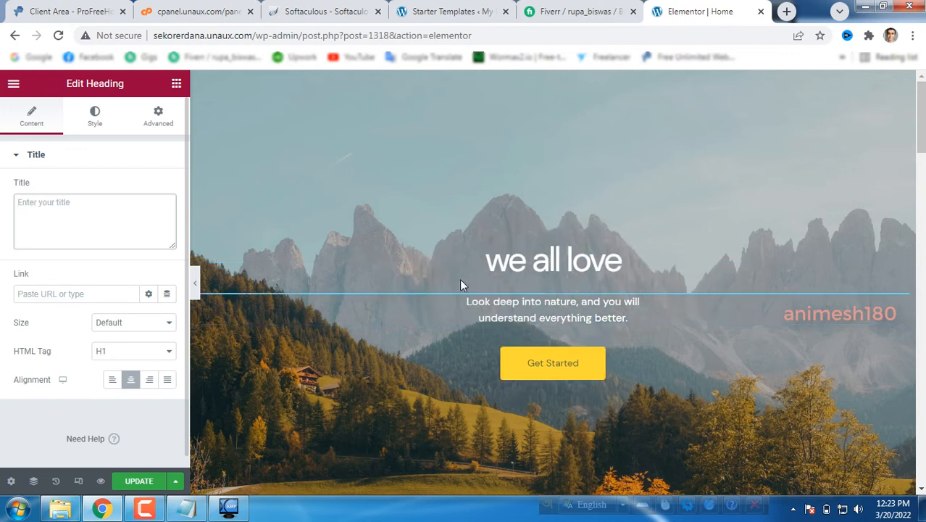
Change the hero heading "we all love" to "Wellcome my world".
double_click(548, 259)
triple_click(541, 261)
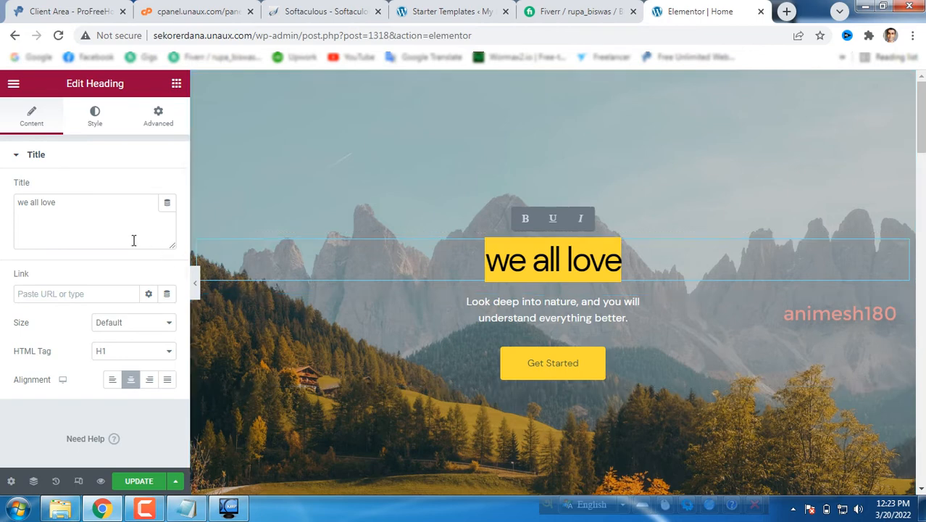
triple_click(97, 211)
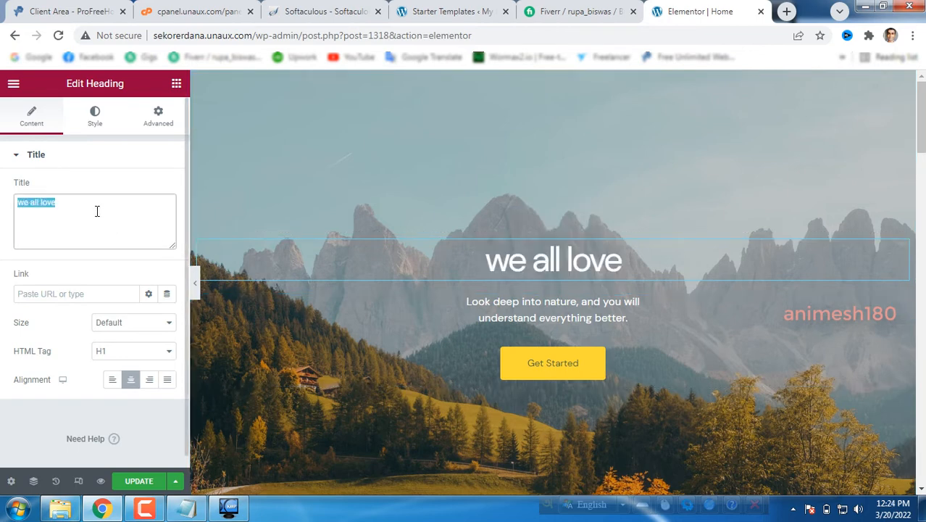
type("Wellcome ")
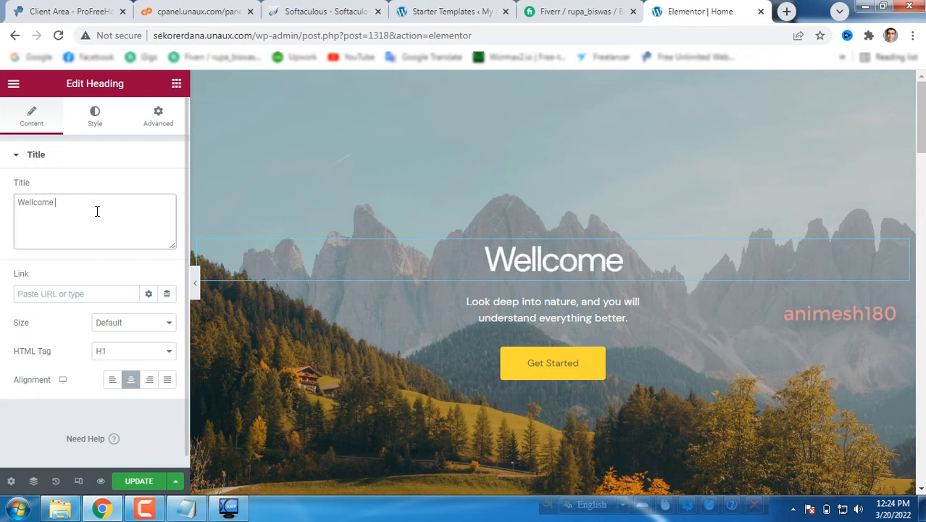
type("my word")
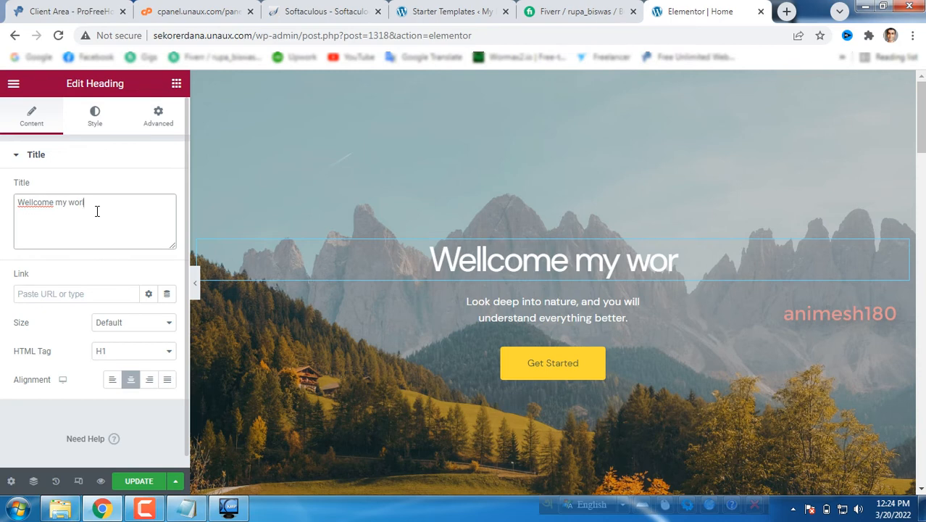
type("ld")
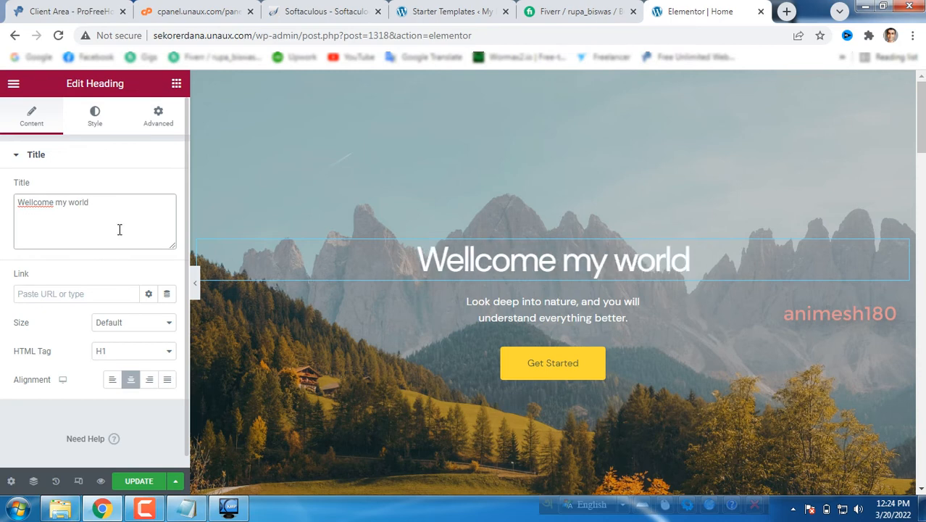
Select the hero heading and the paragraph below it in turn to view their editing settings.
left_click(536, 276)
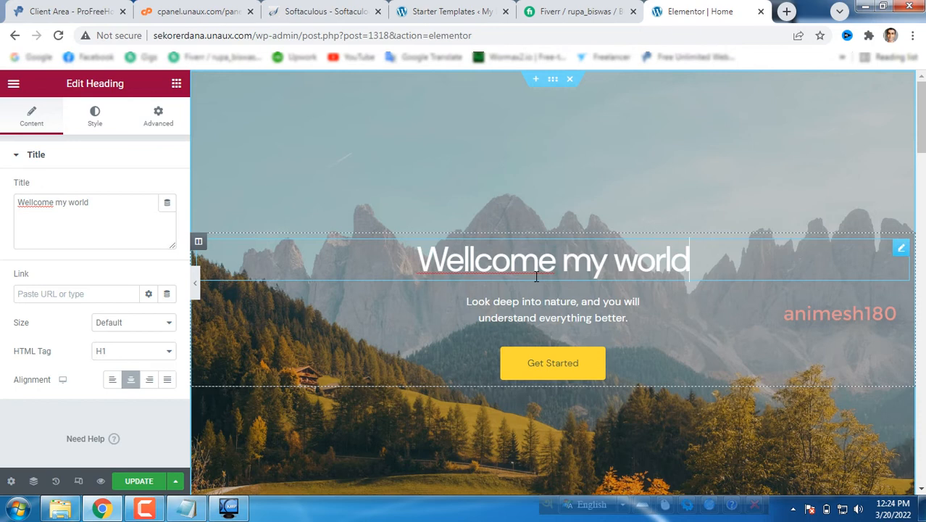
left_click(582, 297)
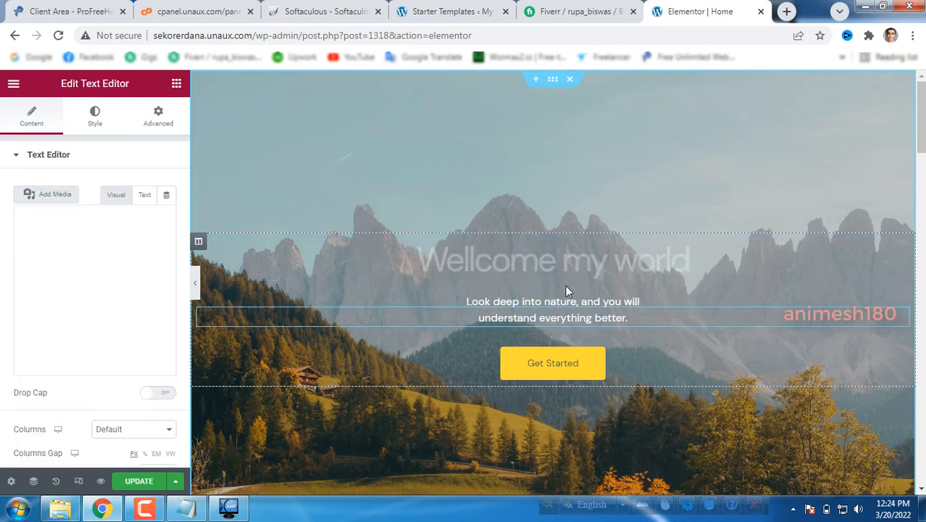
left_click(652, 277)
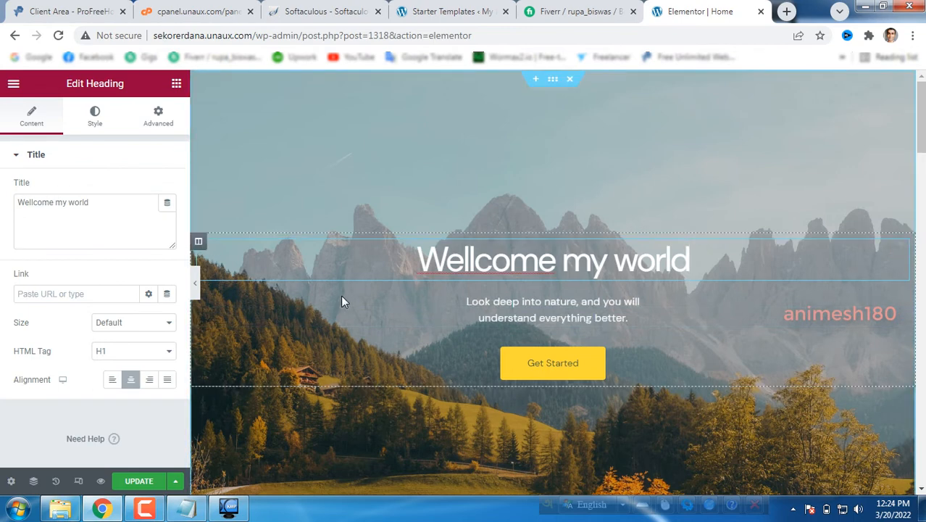
left_click(513, 300)
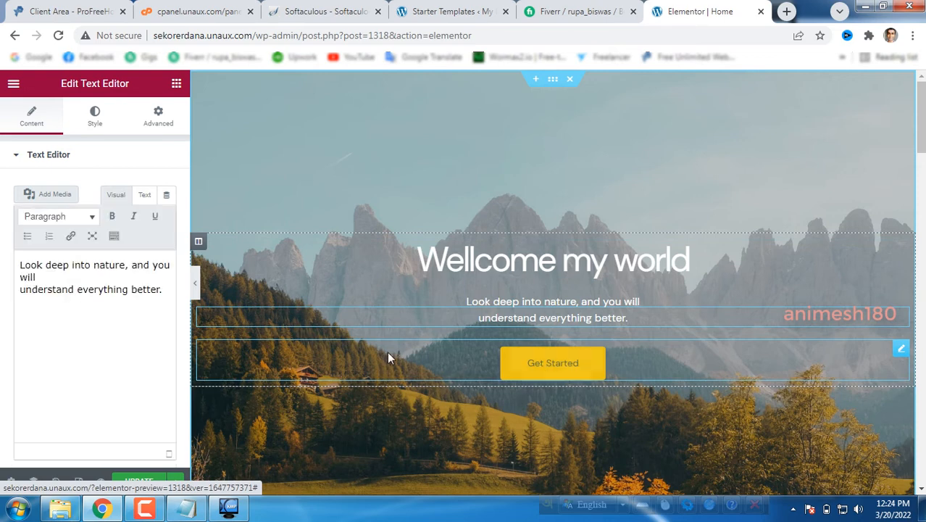
Change the hero button's text from "Get Started" to "Click Here".
left_click(553, 371)
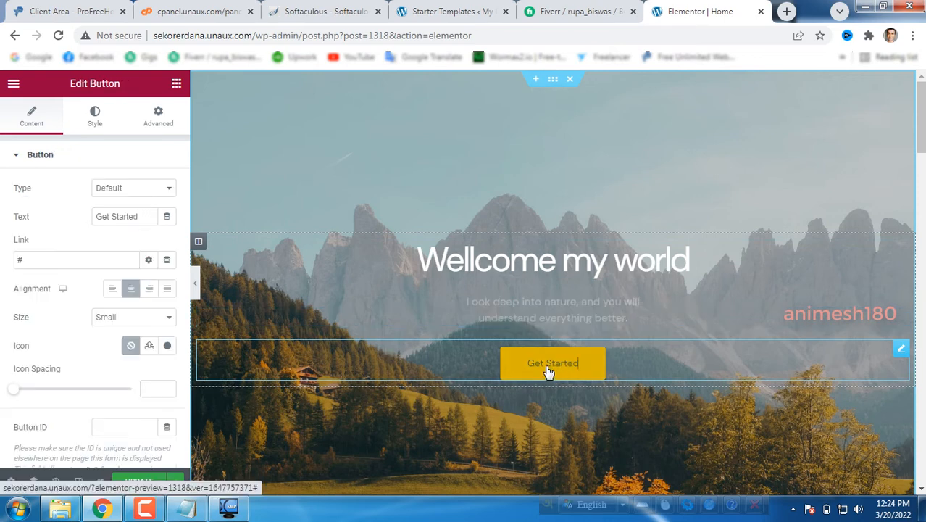
triple_click(574, 365)
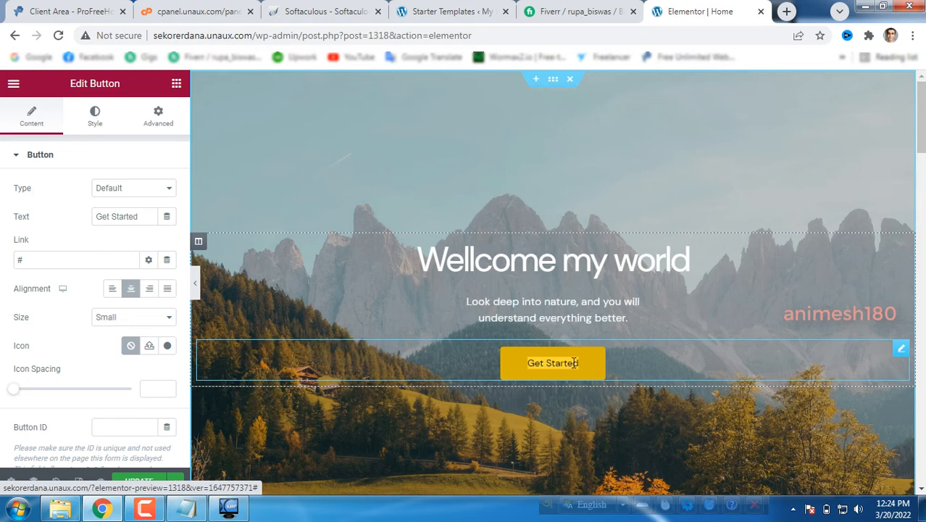
type("Click")
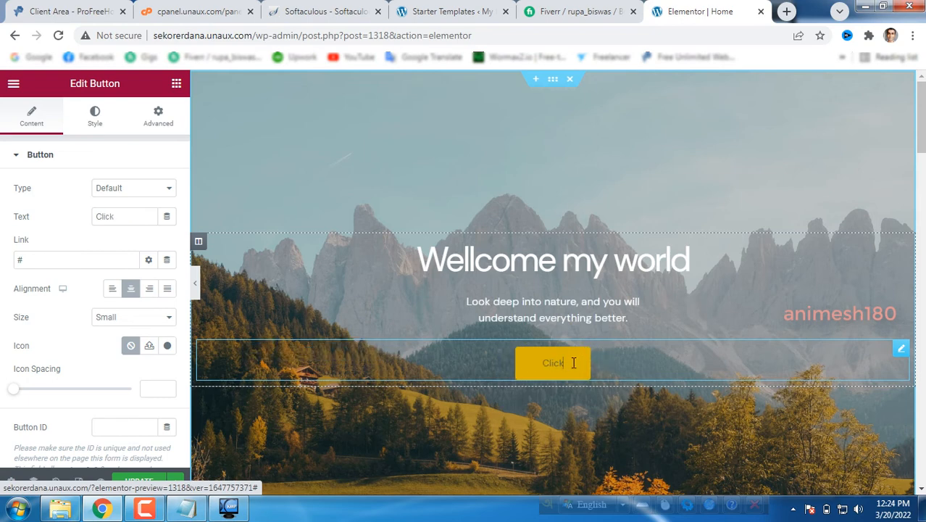
type(" Here")
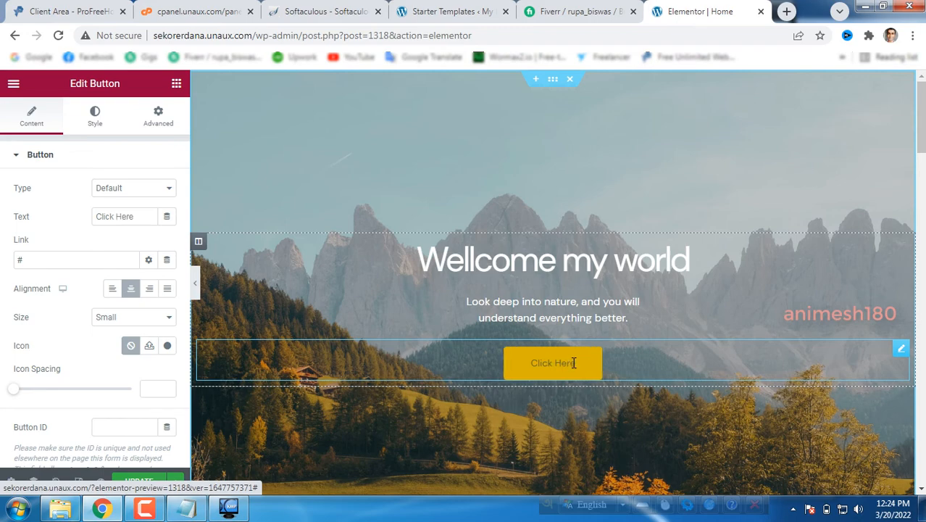
Change the "Our Services" section heading to "My Services".
scroll(592, 385, "down", 4)
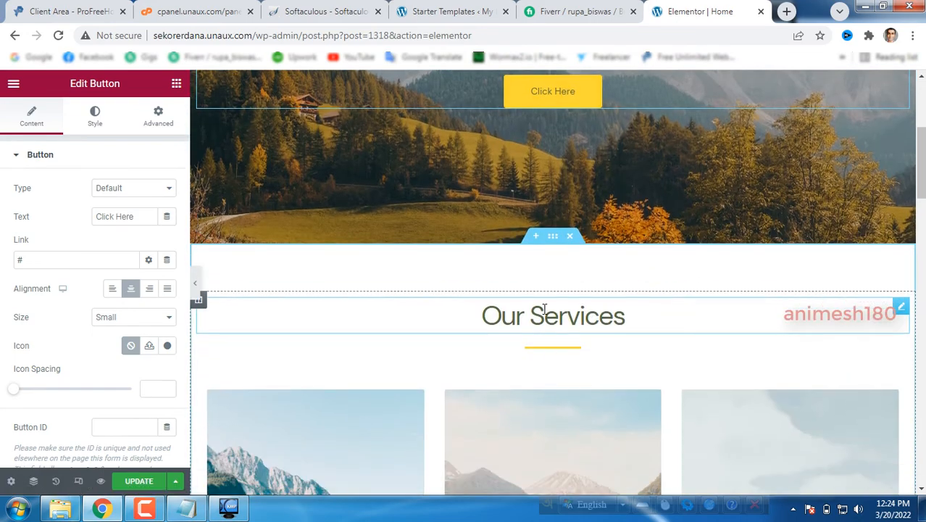
left_click(552, 317)
double_click(553, 316)
triple_click(552, 316)
key("ctrl+c")
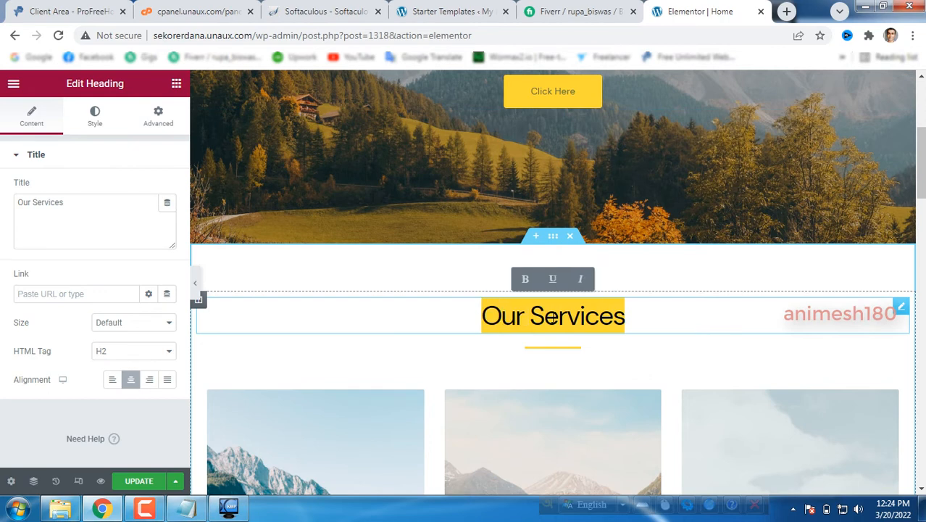
type("My")
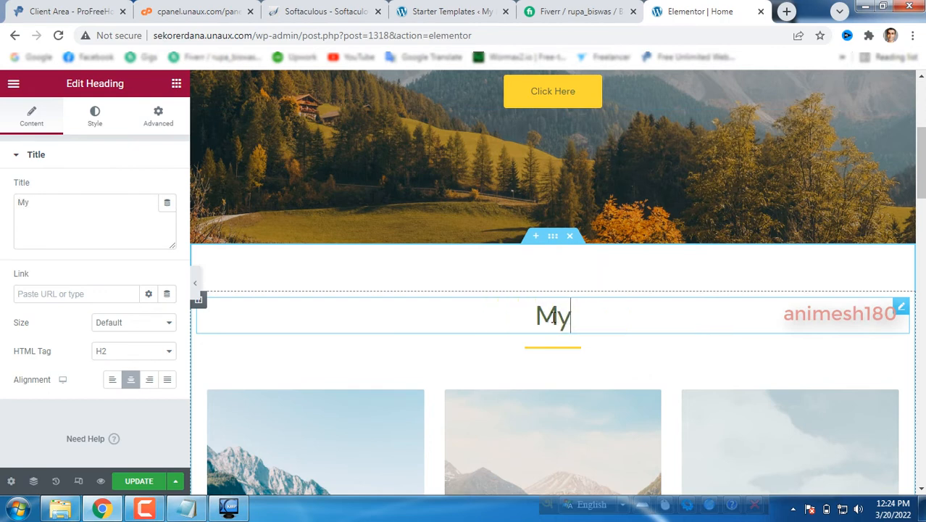
key("BackSpace")
key("ctrl+v")
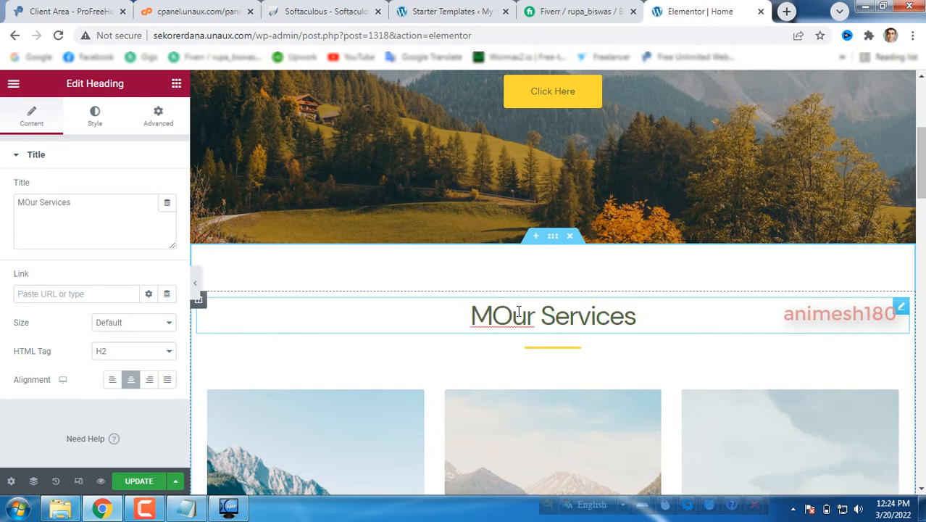
left_click_drag(534, 315, 499, 319)
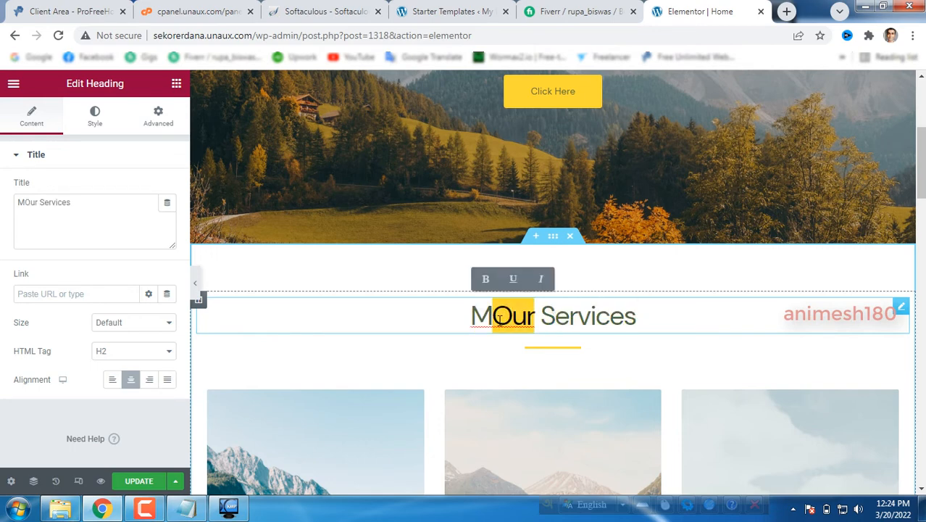
type("y")
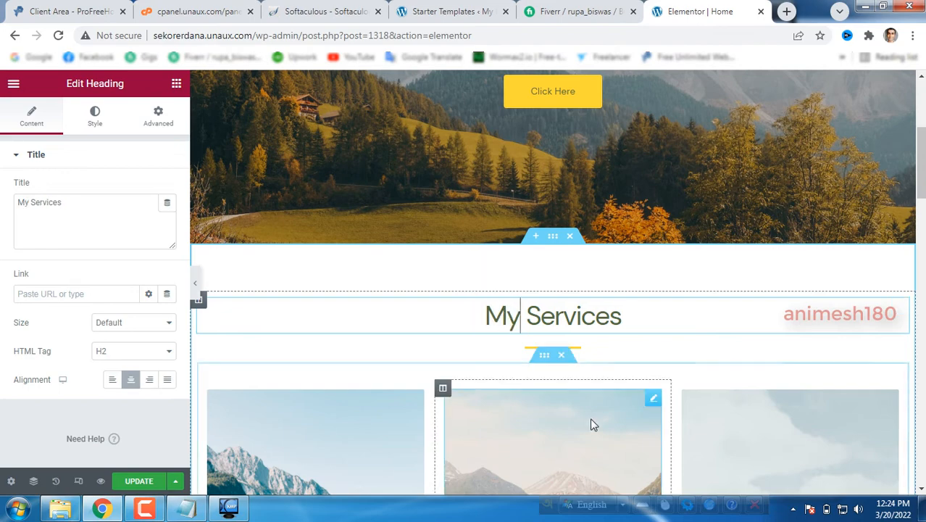
scroll(590, 417, "down", 4)
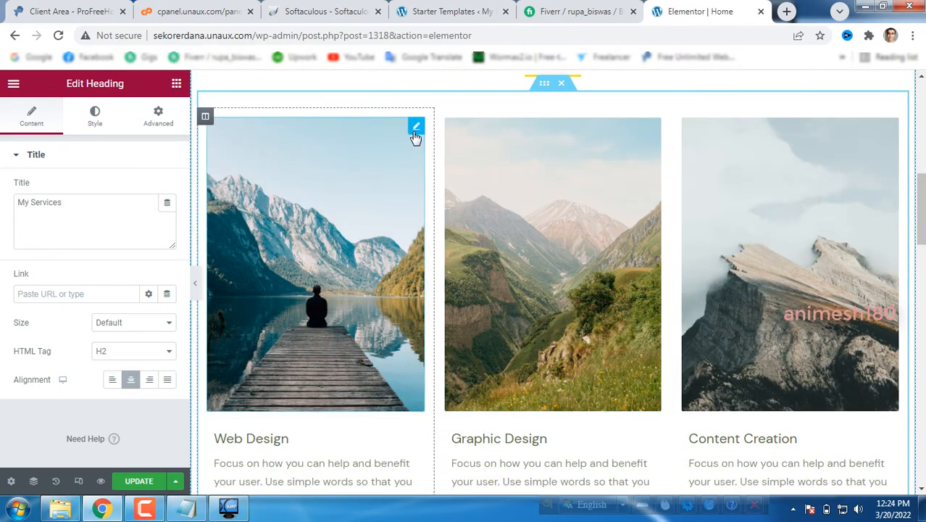
left_click(415, 130)
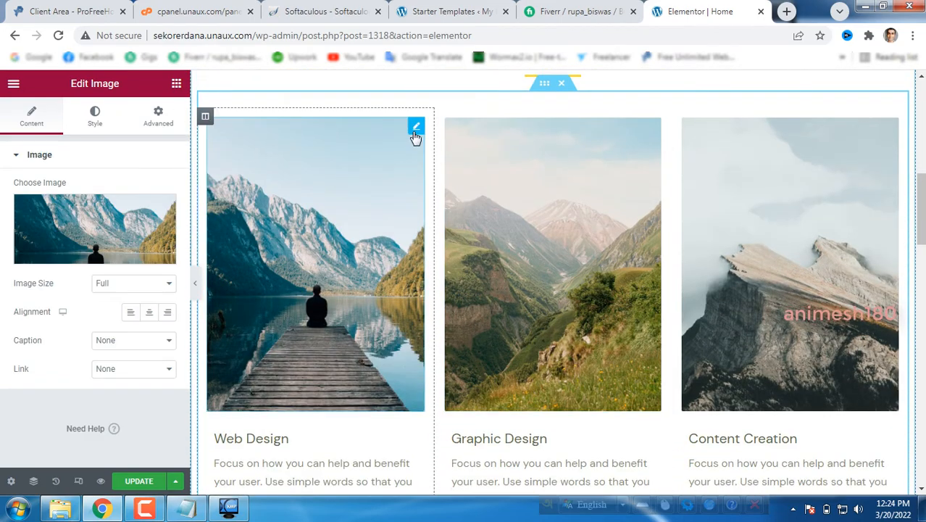
left_click(105, 239)
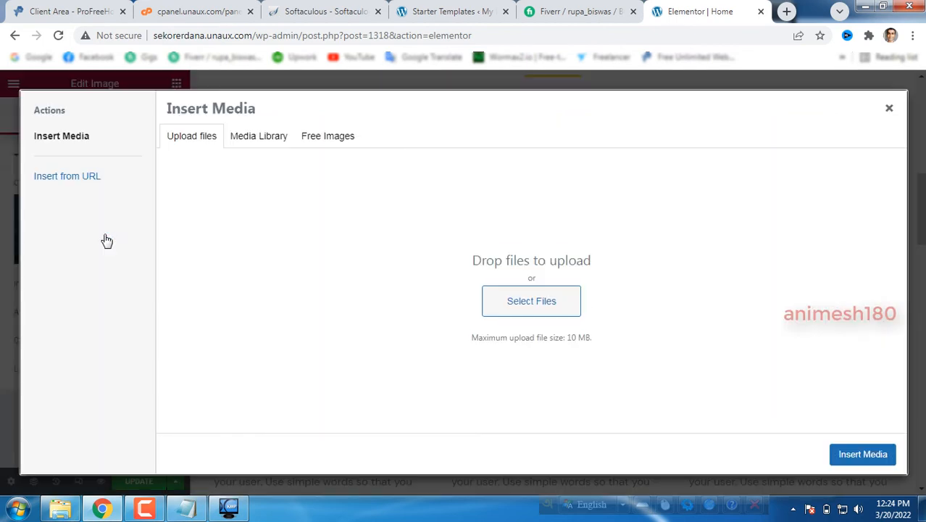
left_click(530, 309)
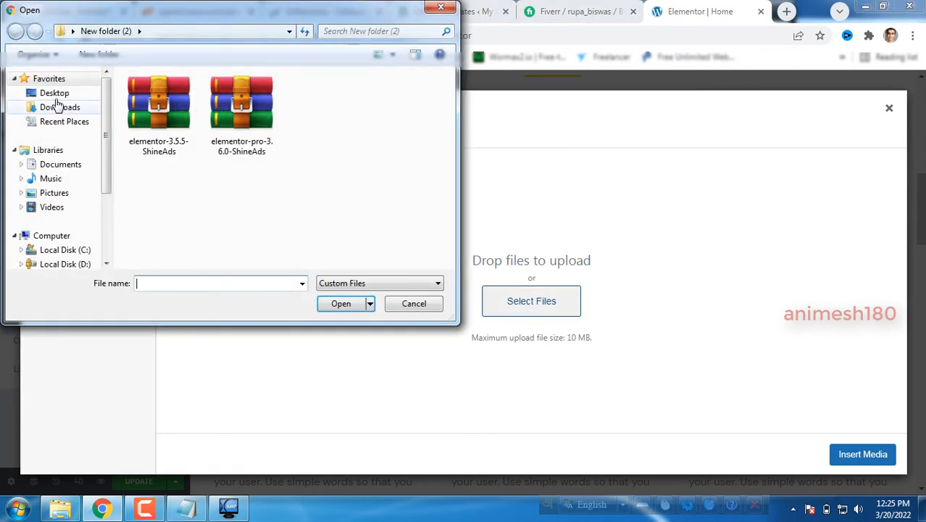
left_click(55, 95)
left_click_drag(448, 135, 455, 213)
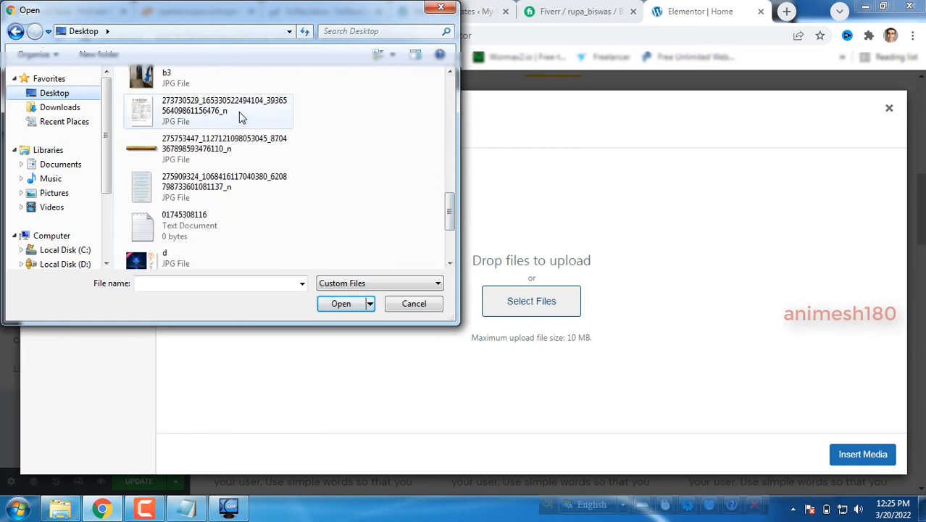
left_click(414, 304)
left_click(890, 116)
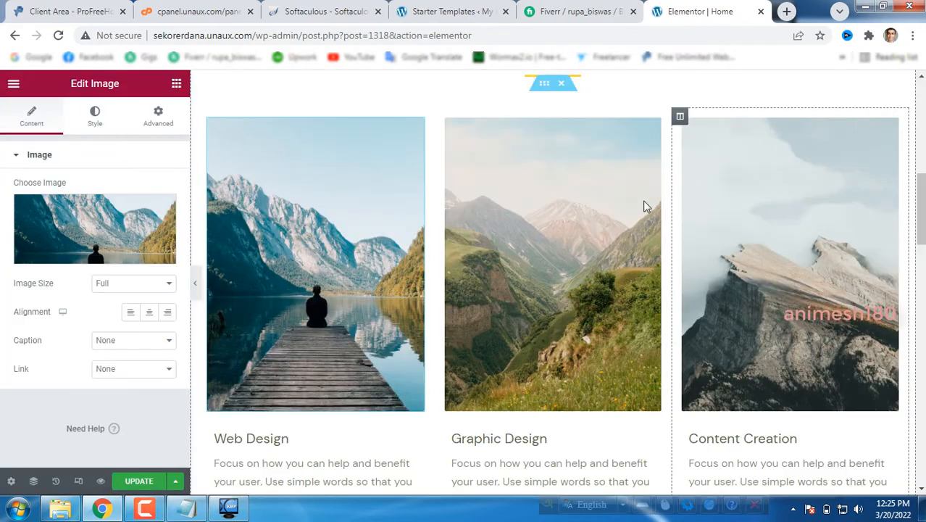
Look over the homepage from the services section to the testimonial and hero, and bring back the widget list.
scroll(459, 352, "down", 3)
scroll(458, 352, "down", 6)
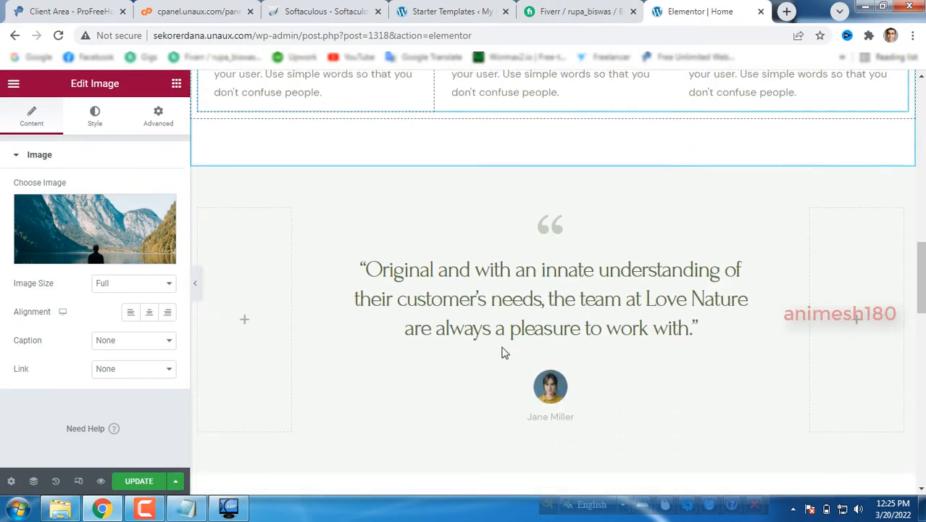
scroll(512, 351, "up", 12)
scroll(516, 343, "up", 5)
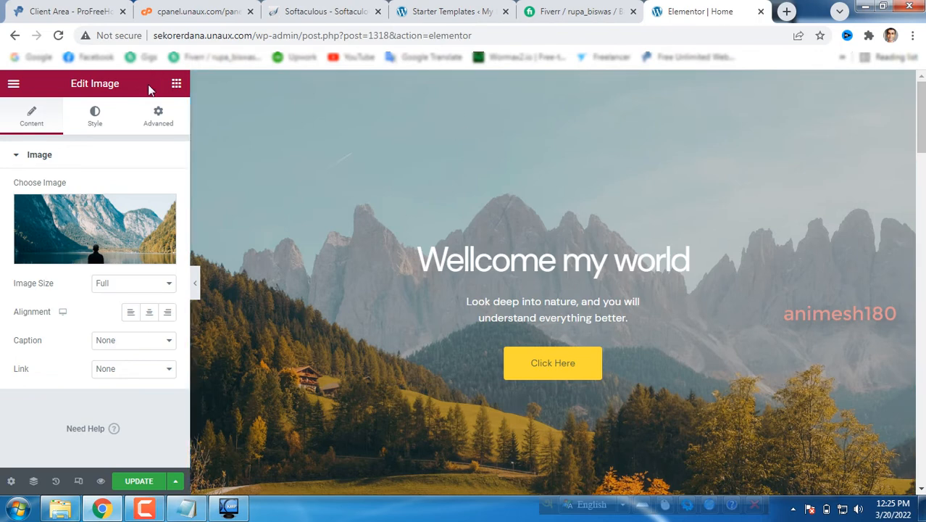
left_click(176, 83)
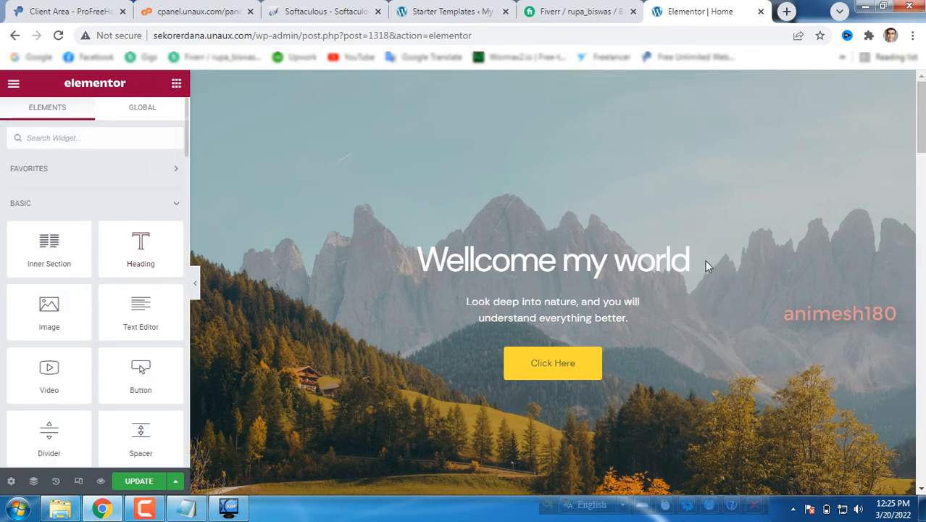
mouse_move(508, 199)
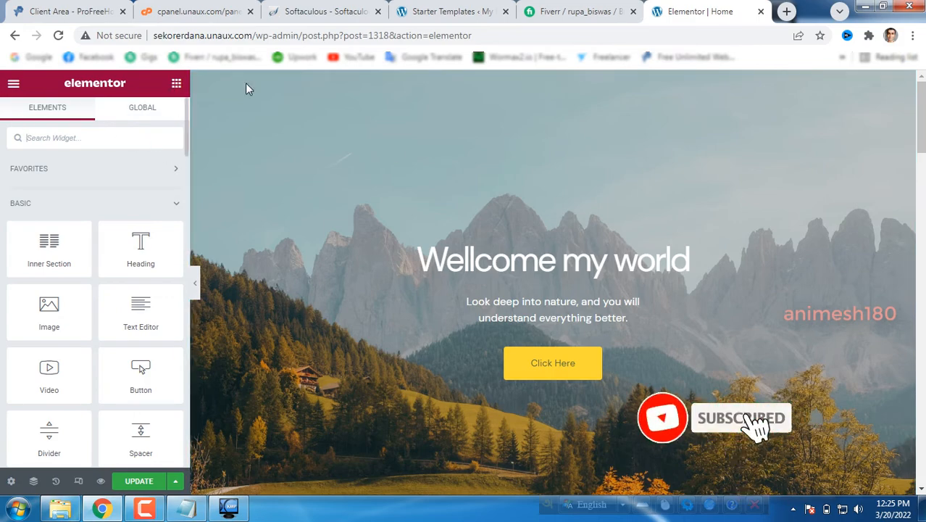
Load the WordPress admin dashboard at sekorerdana.unaux.com/wp-admin in place of the Starter Templates page.
left_click(464, 7)
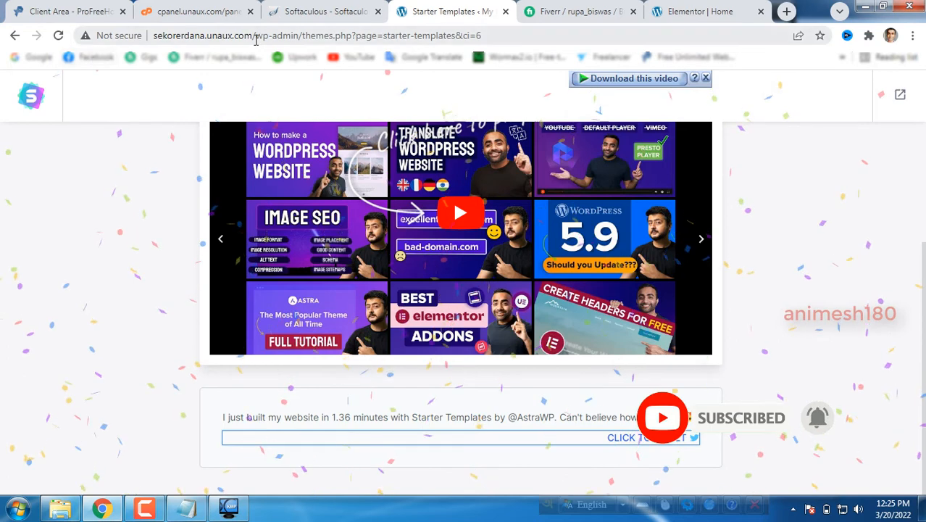
left_click_drag(298, 35, 540, 37)
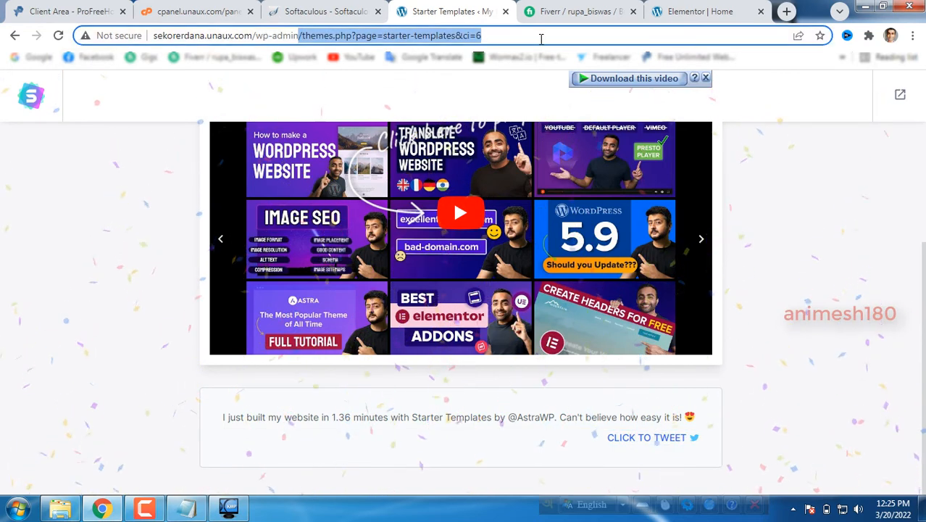
key("BackSpace")
key("Return")
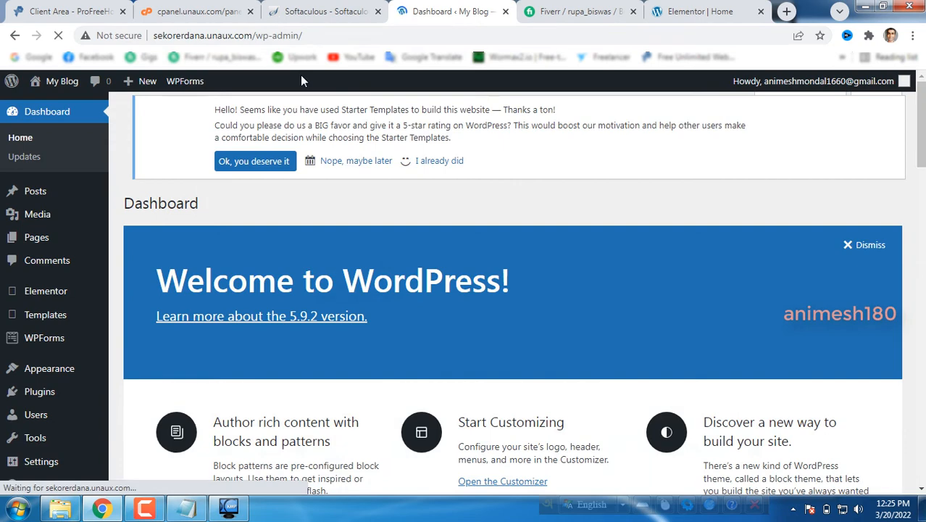
Open the About page from the site's page list for editing with Elementor.
mouse_move(49, 247)
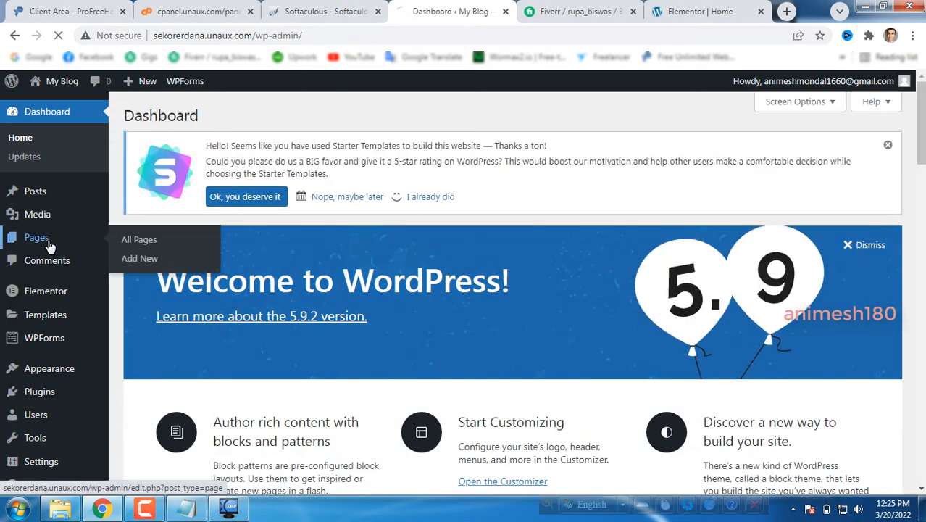
left_click(49, 245)
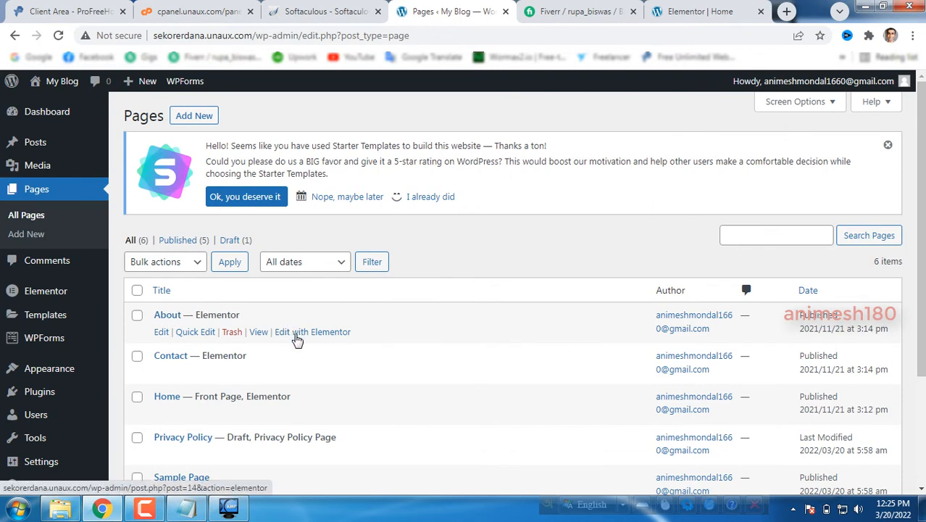
left_click(296, 334)
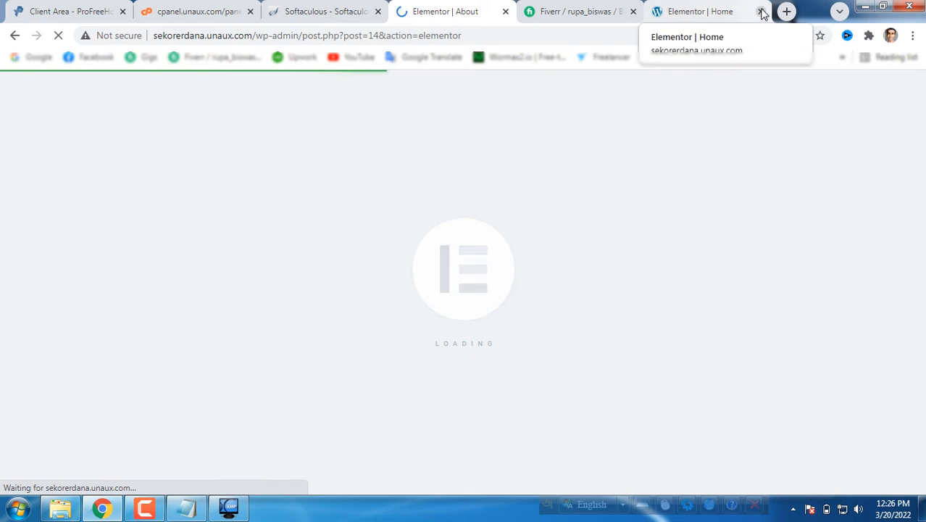
left_click(722, 7)
left_click(455, 10)
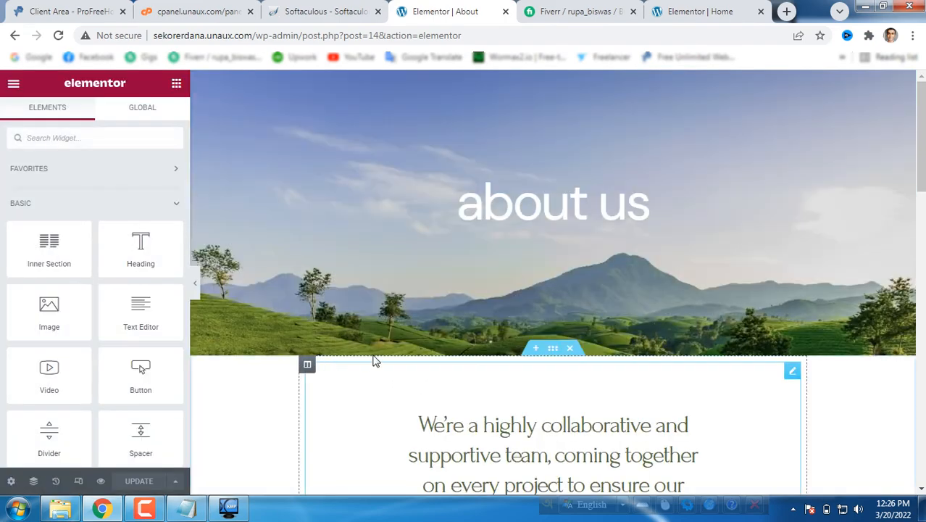
Add an Image widget to the empty area below the About page's testimonial and set its image size to Medium - 300 x 300.
scroll(605, 357, "down", 1)
scroll(605, 357, "down", 10)
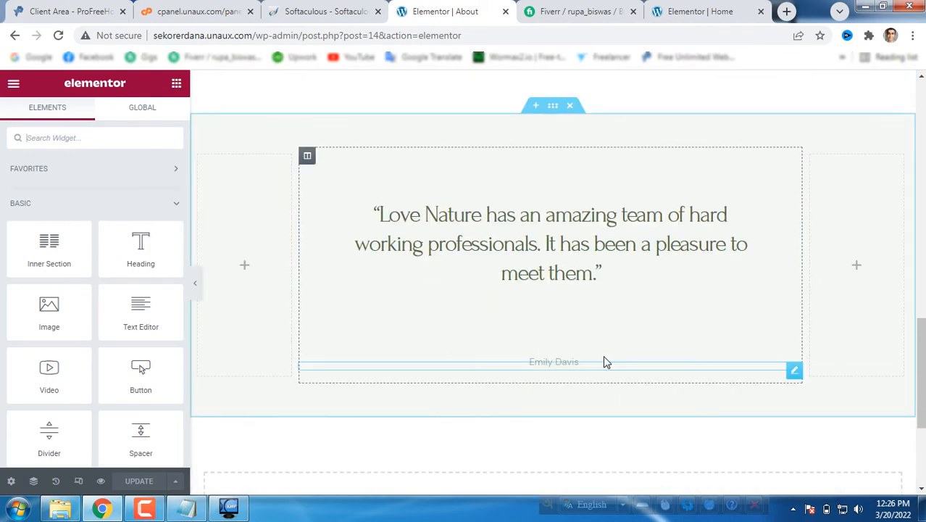
scroll(433, 397, "up", 10)
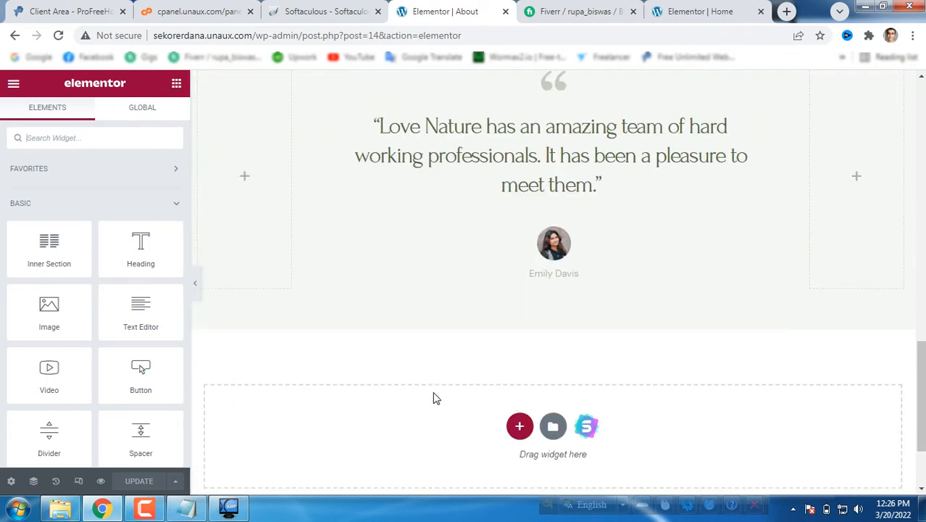
scroll(519, 360, "down", 8)
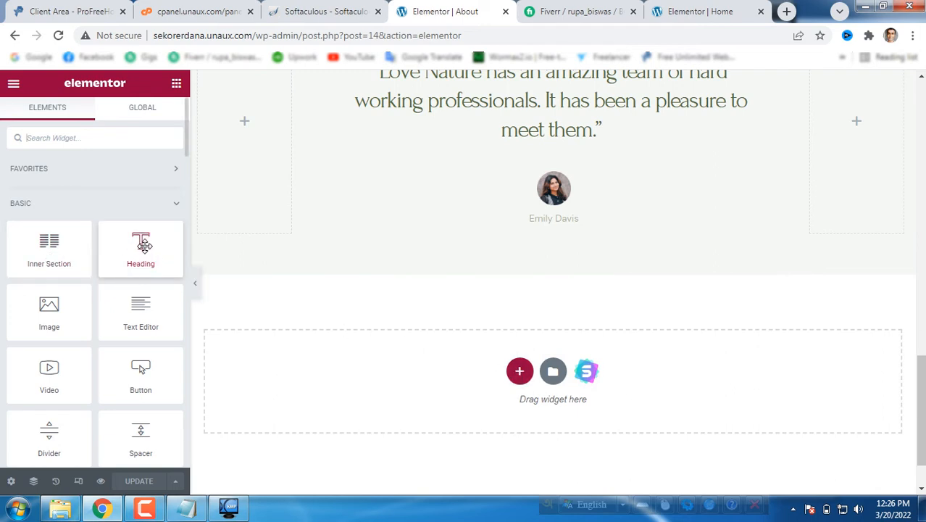
left_click_drag(47, 310, 448, 400)
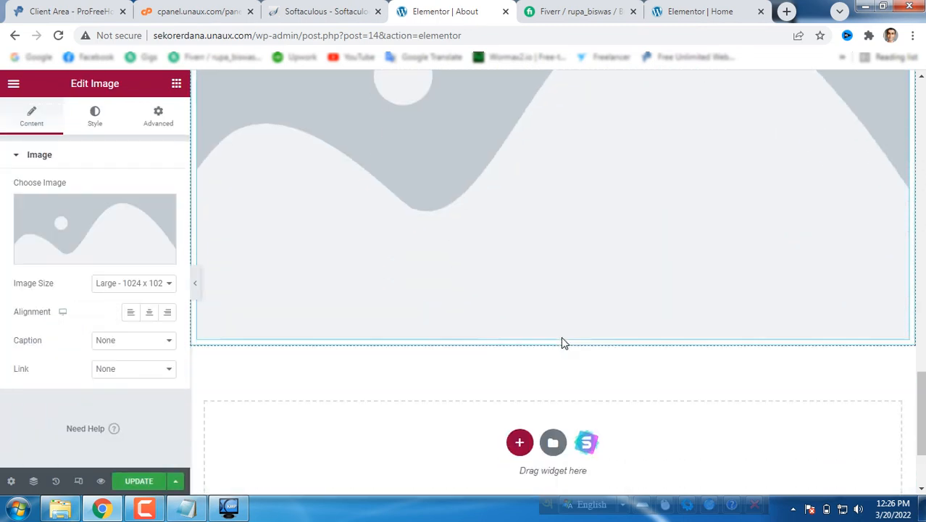
scroll(752, 330, "up", 4)
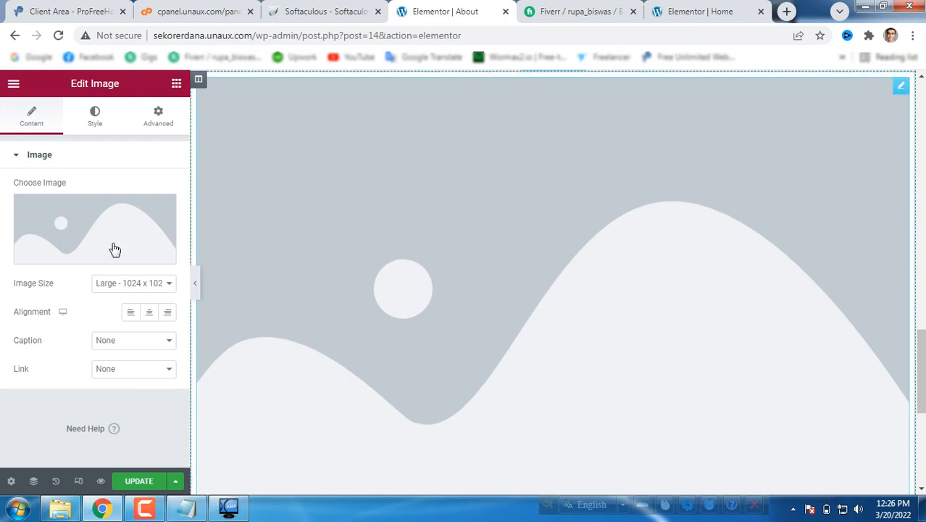
left_click(131, 287)
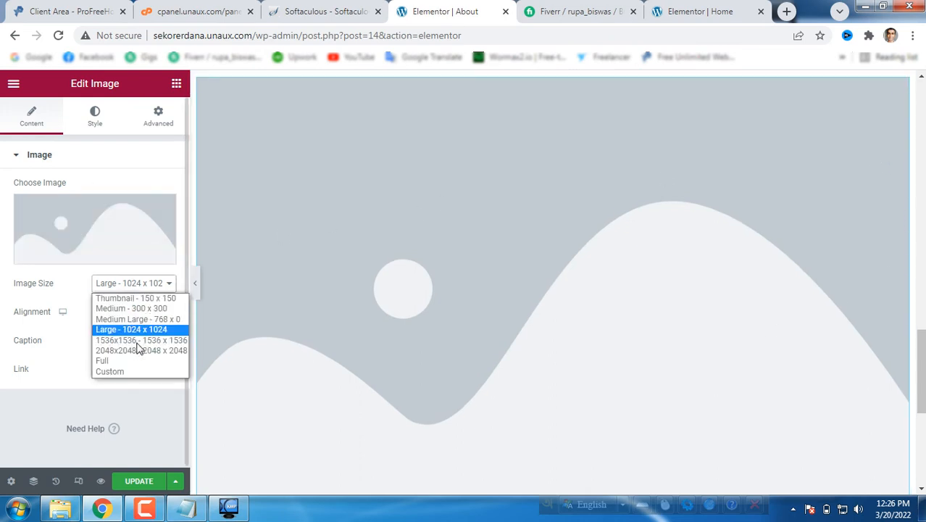
left_click(140, 307)
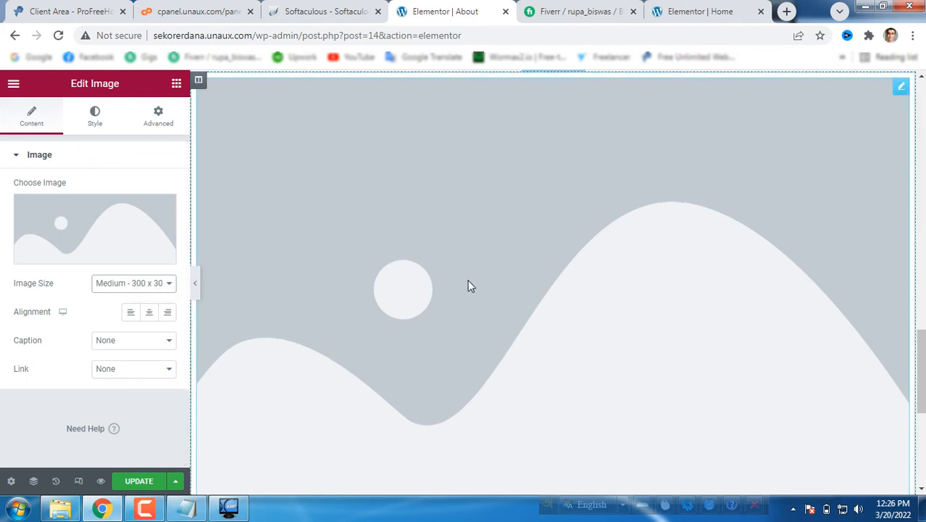
Upload the JPG file "d" from the Desktop and insert it as the Image widget's picture.
scroll(467, 279, "down", 4)
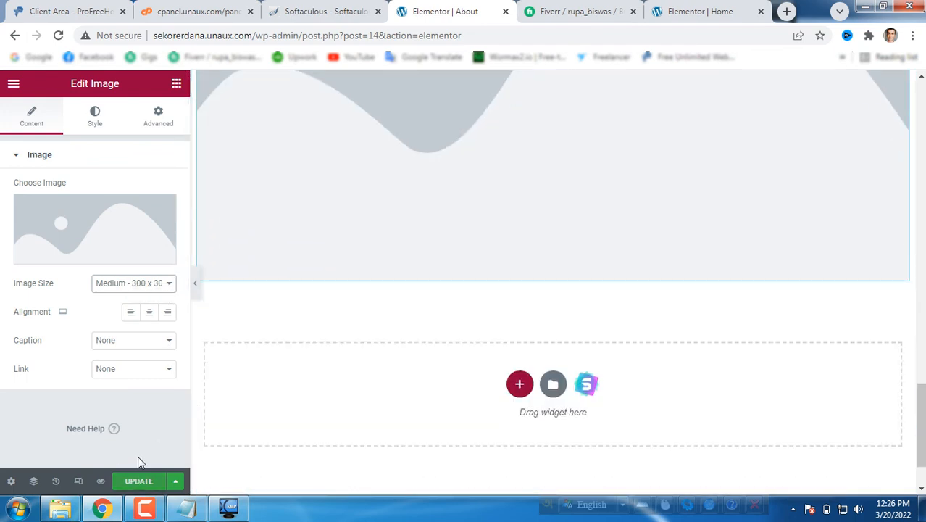
mouse_move(94, 233)
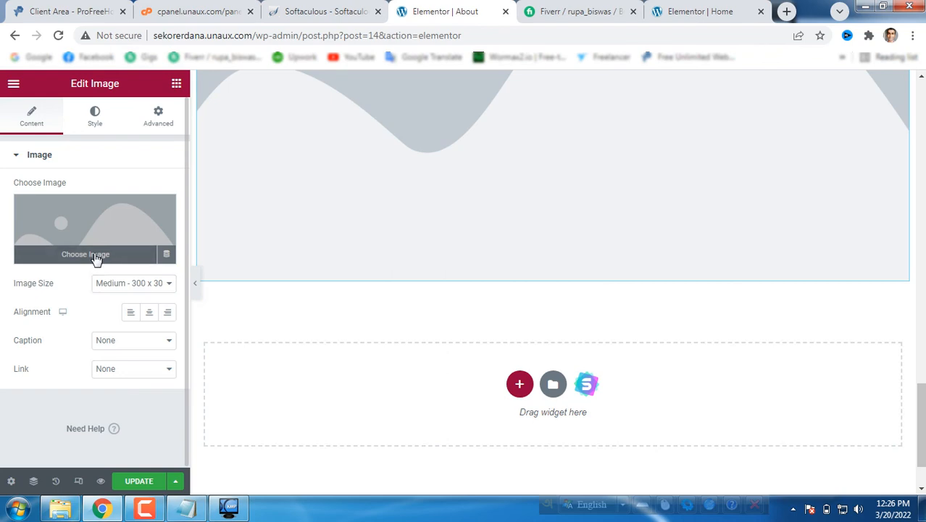
left_click(96, 258)
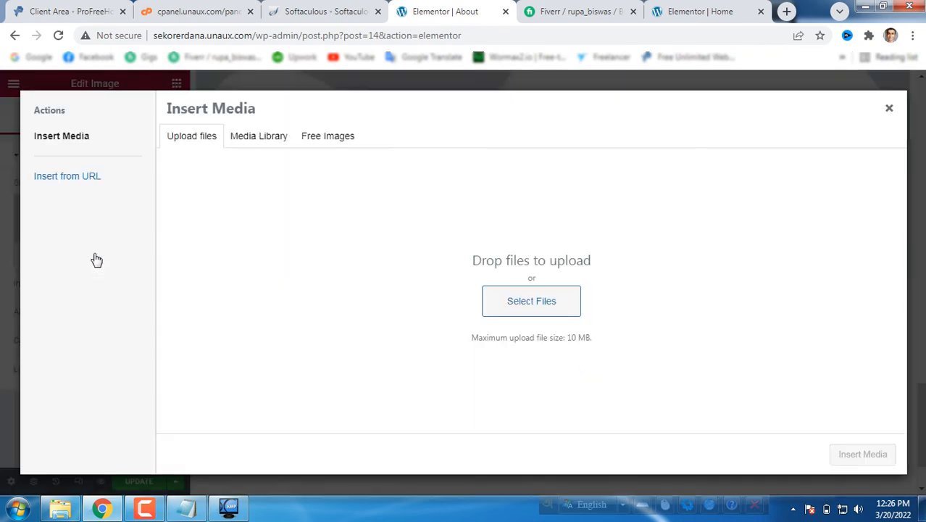
left_click(538, 305)
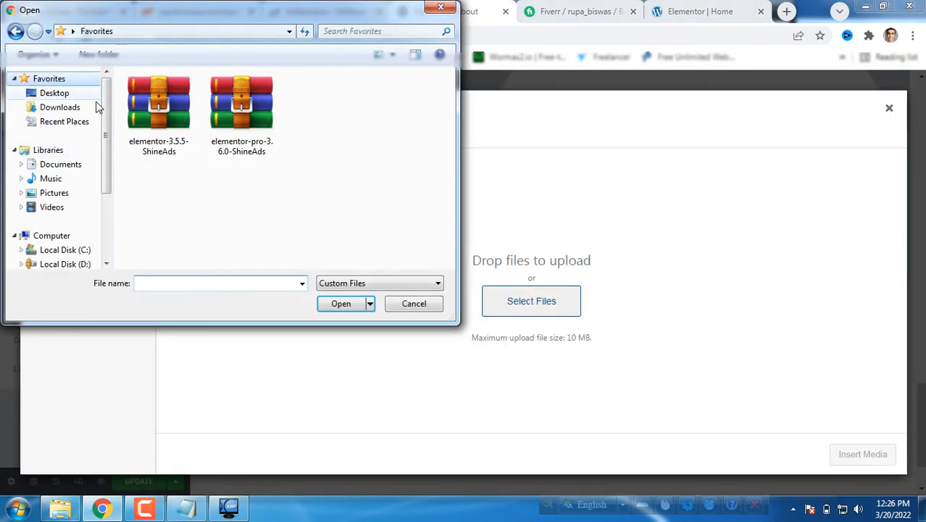
left_click(84, 94)
left_click_drag(448, 114, 447, 249)
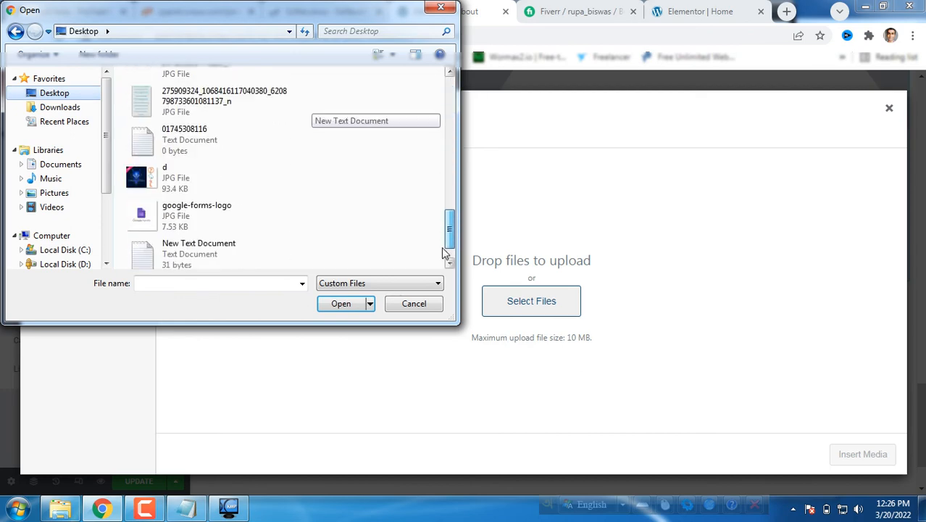
double_click(252, 165)
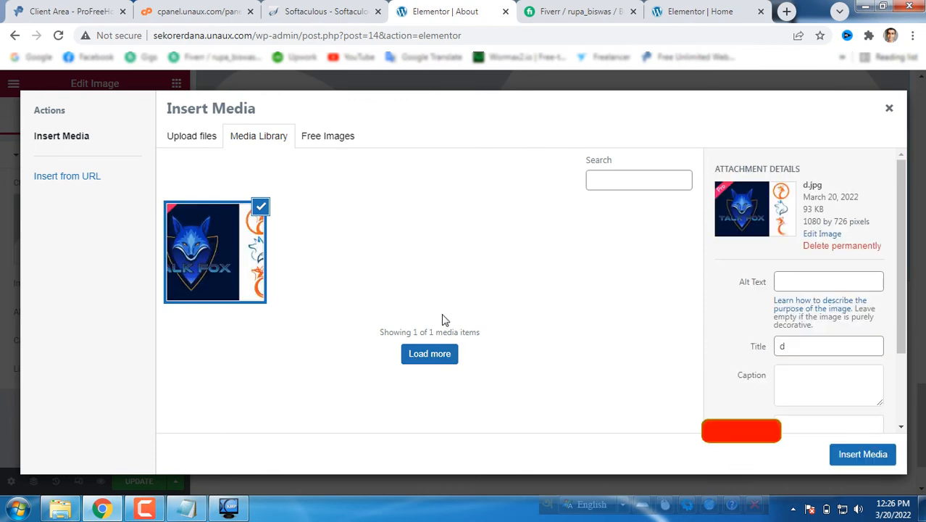
left_click(849, 460)
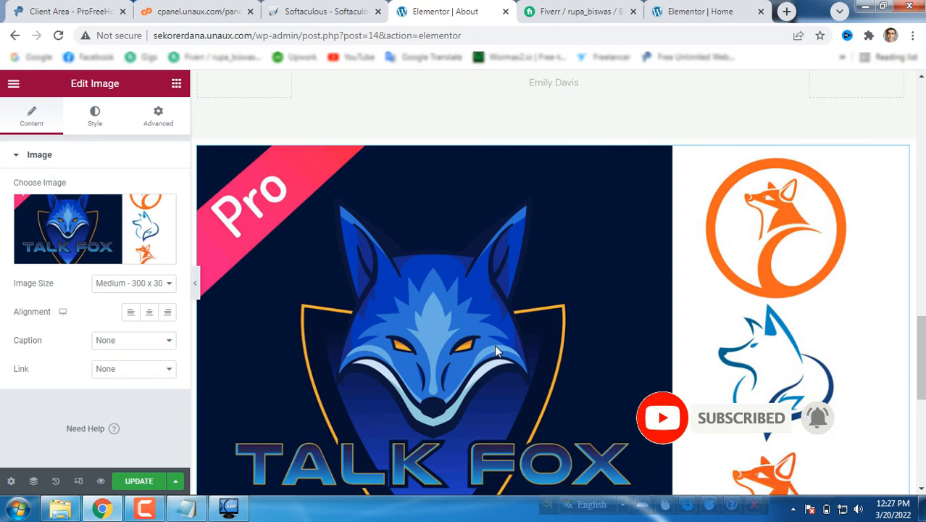
Switch the picture to a custom image size of 100 x 100 and apply it.
left_click(156, 283)
left_click(141, 372)
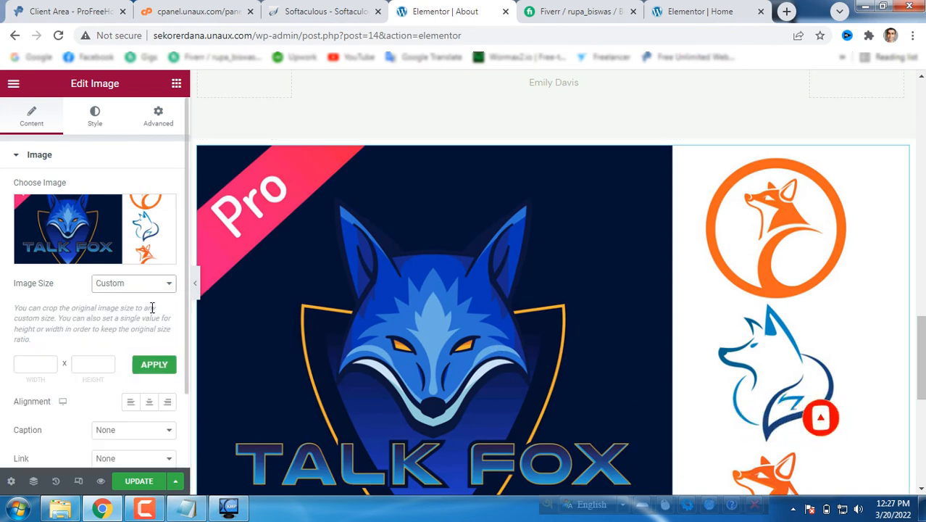
left_click(53, 360)
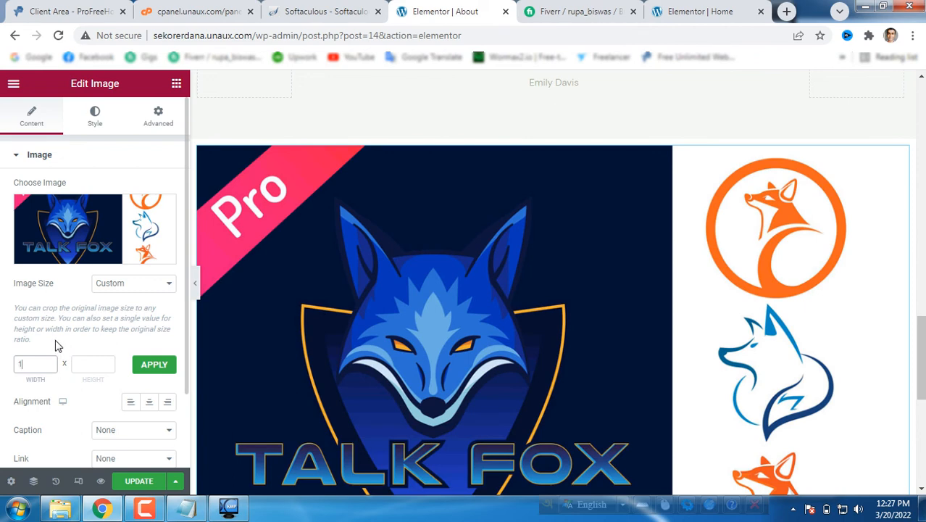
left_click(91, 366)
type("100")
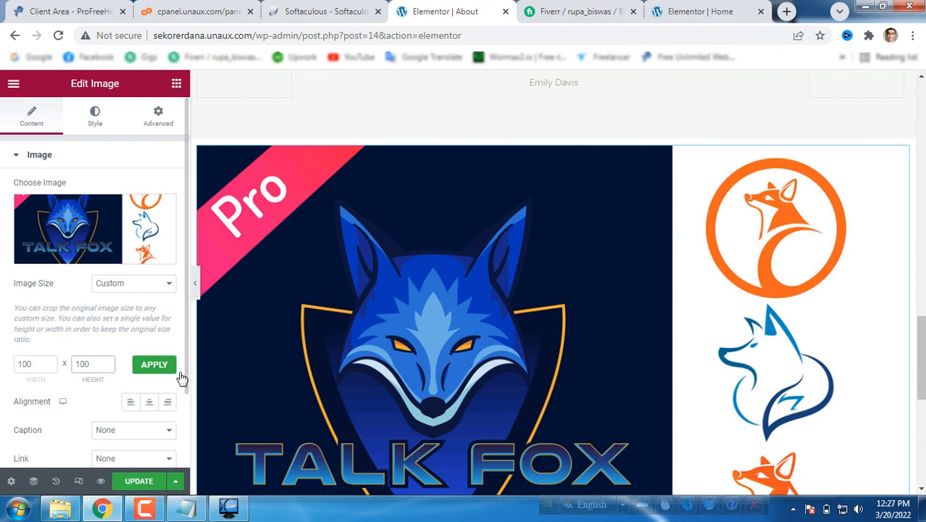
left_click(153, 364)
scroll(510, 264, "up", 3)
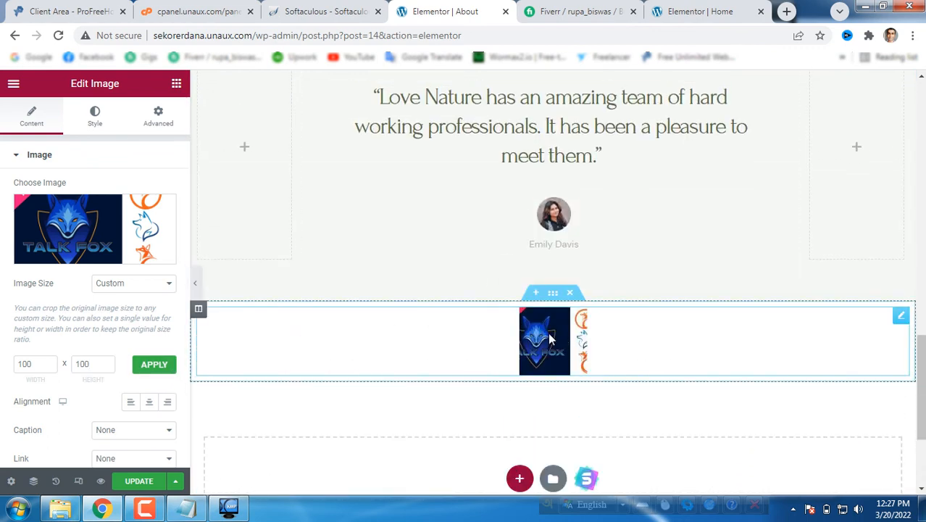
Apply a custom height of 200 to the picture, and delete the section that contains it.
left_click(81, 367)
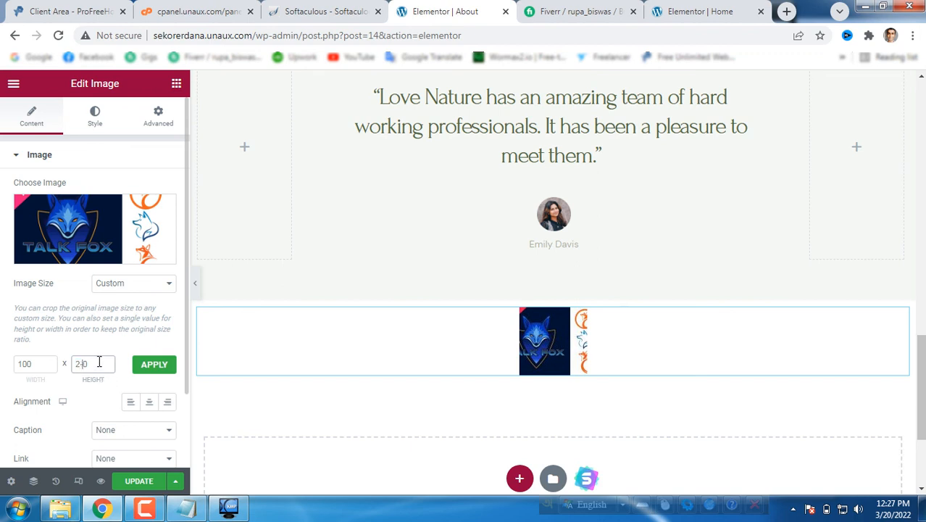
left_click(171, 371)
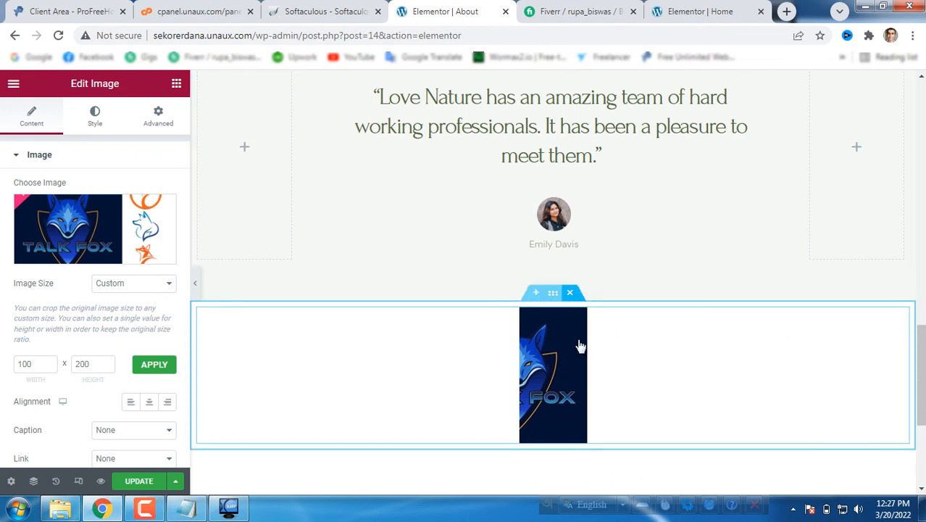
key("Delete")
Add an Inner Section to the empty area below the testimonial and remove it again.
scroll(596, 335, "down", 1)
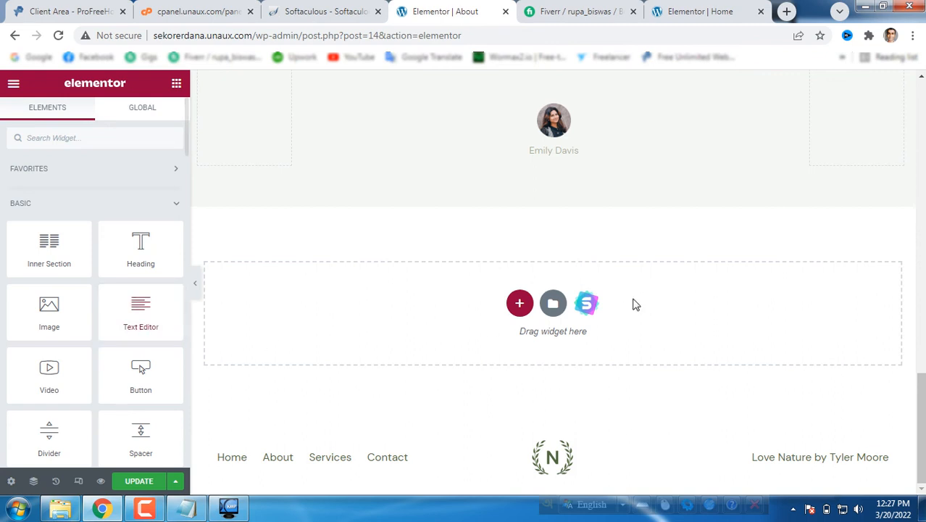
scroll(115, 331, "down", 3)
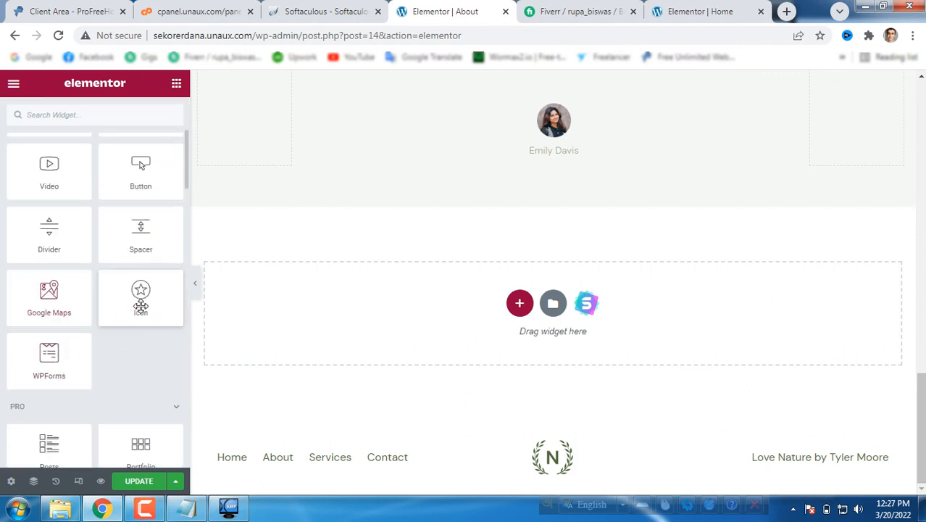
scroll(131, 271, "up", 4)
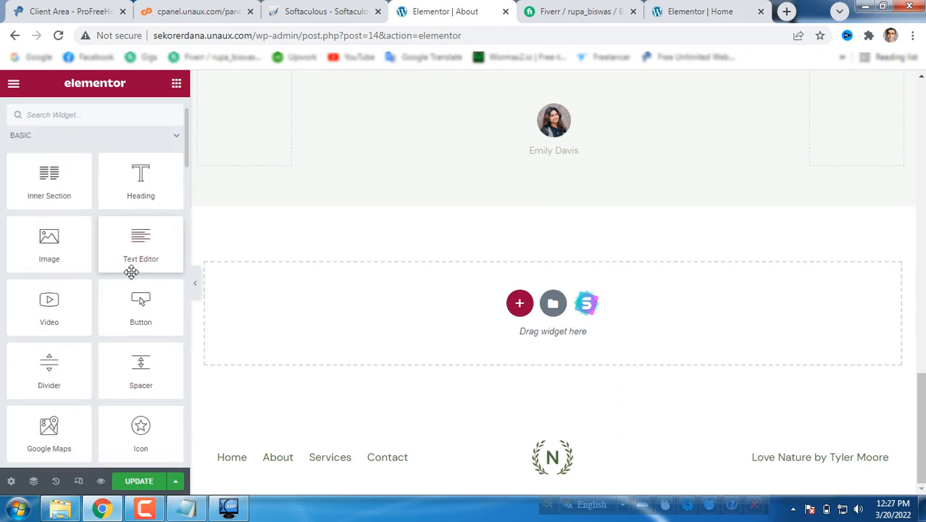
left_click_drag(48, 252, 472, 324)
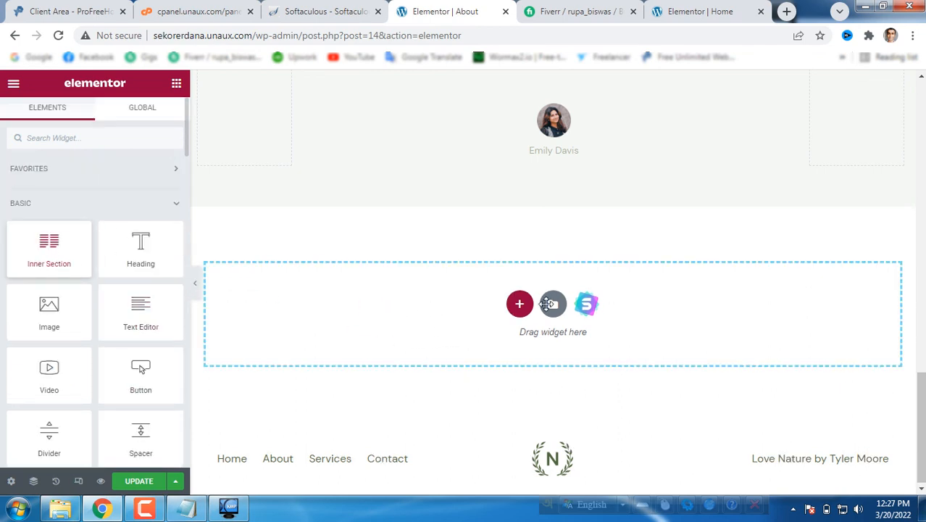
left_click_drag(547, 304, 547, 304)
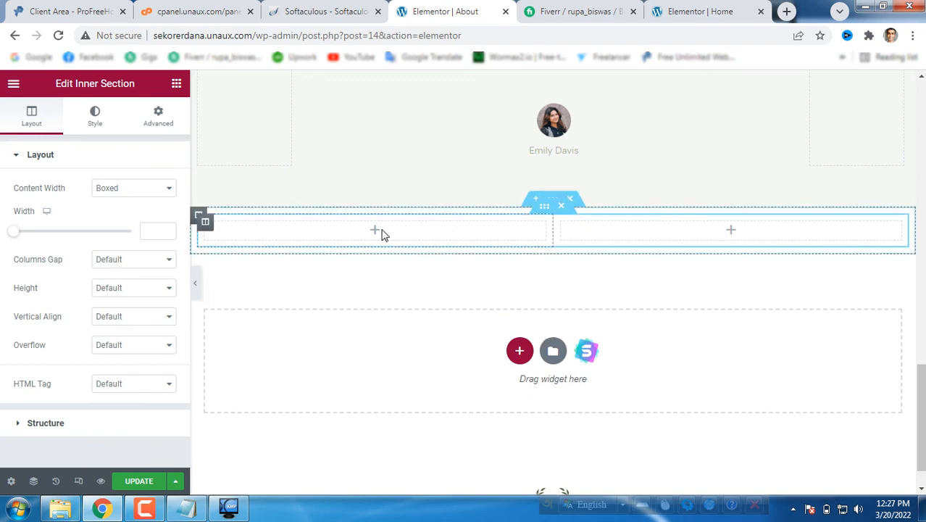
left_click(564, 210)
Switch to the Home page editor and leave it for the site's front page at sekorerdana.unaux.com.
scroll(547, 297, "up", 10)
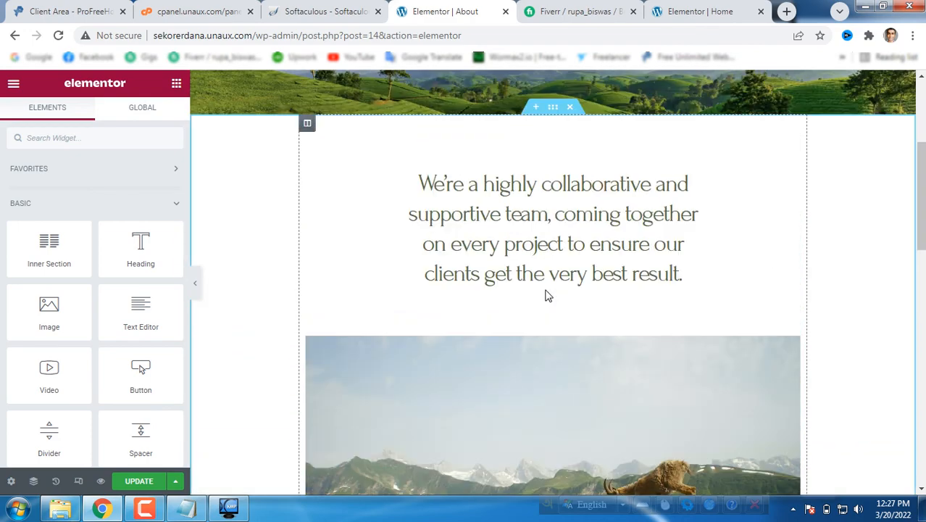
scroll(545, 290, "up", 3)
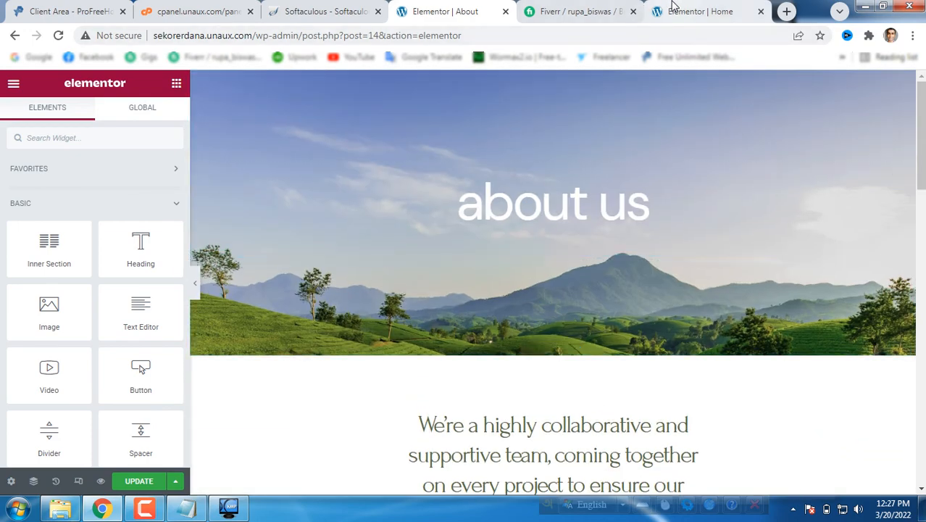
left_click(672, 6)
right_click(397, 147)
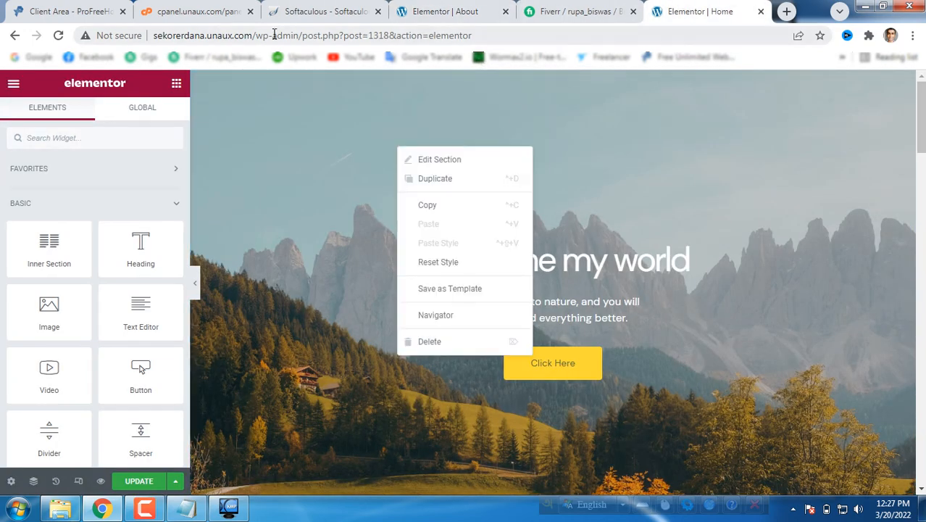
left_click_drag(257, 35, 553, 65)
key("BackSpace")
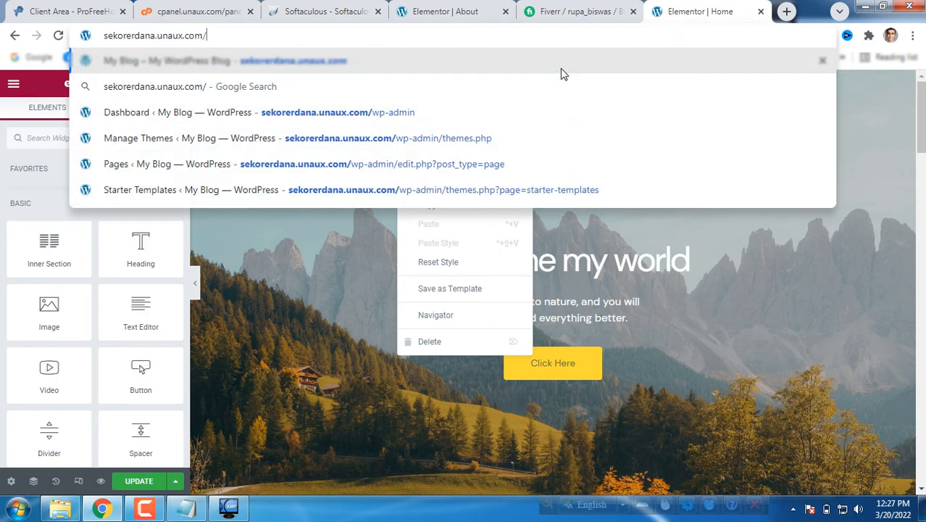
key("Return")
left_click(528, 113)
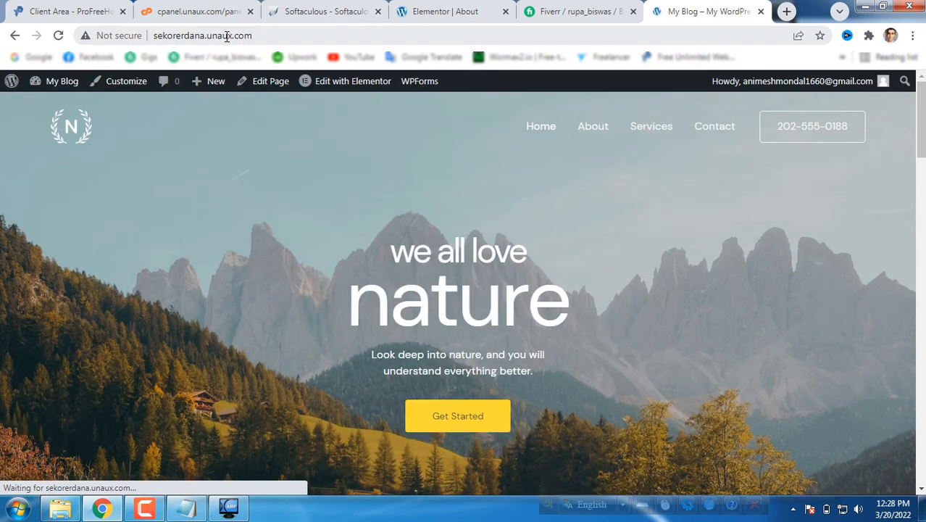
Look over the live home page from the hero banner down through its content sections and back.
scroll(318, 198, "down", 5)
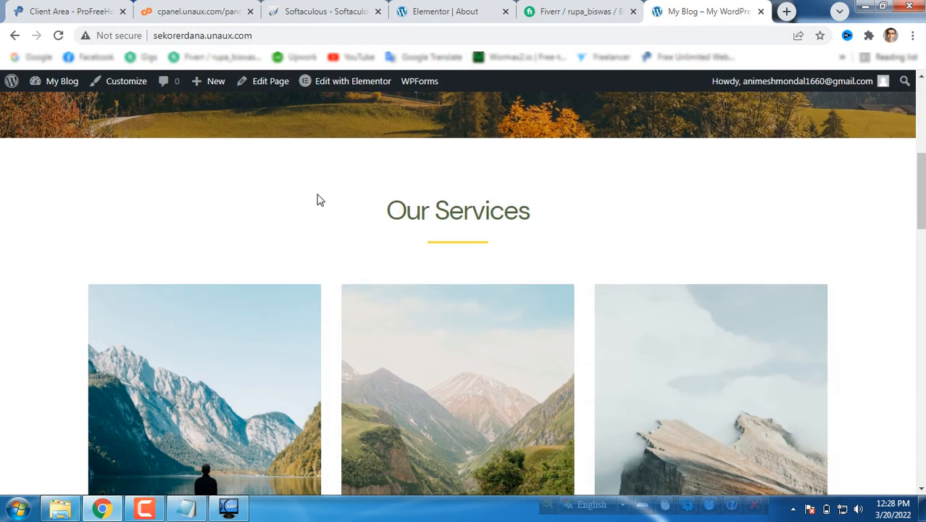
scroll(345, 234, "up", 5)
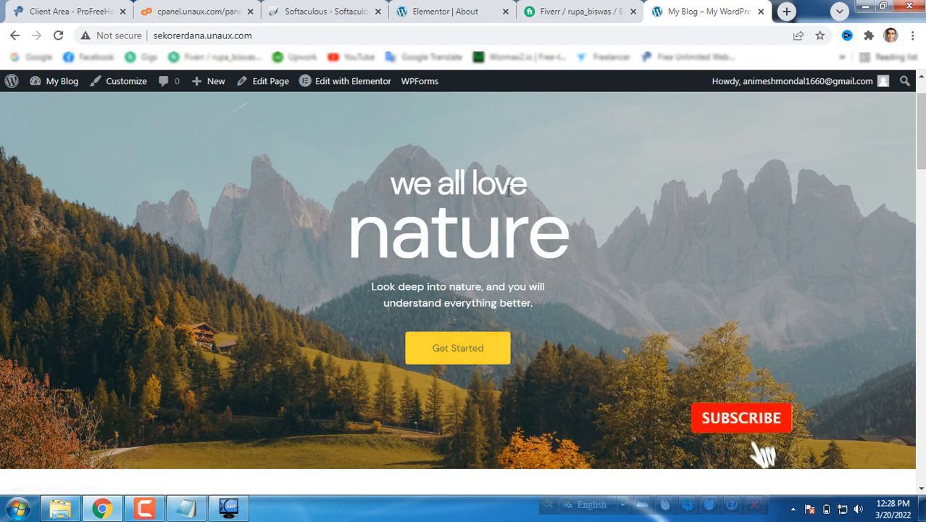
scroll(496, 250, "down", 20)
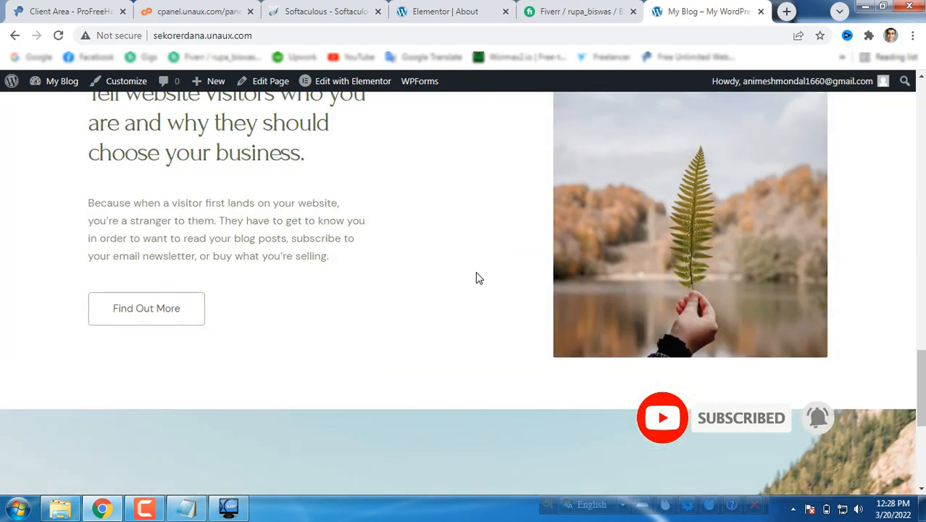
scroll(477, 277, "up", 20)
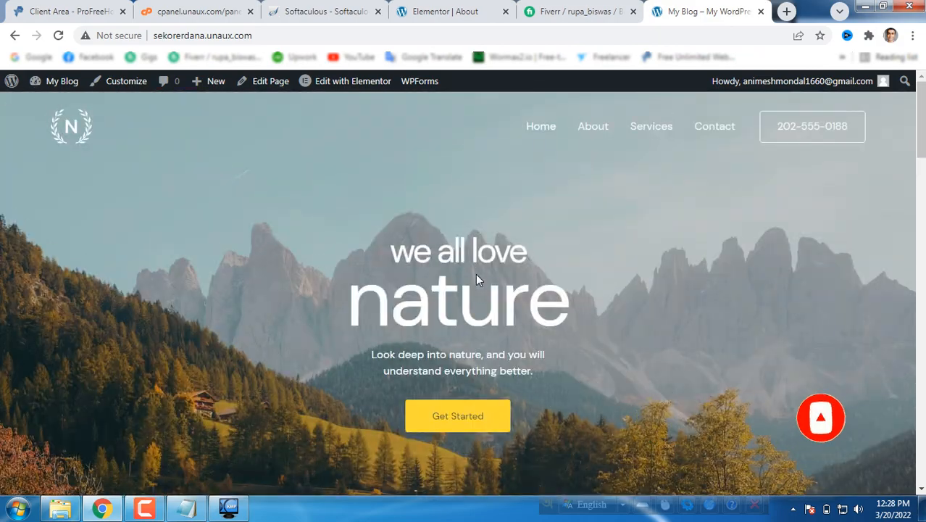